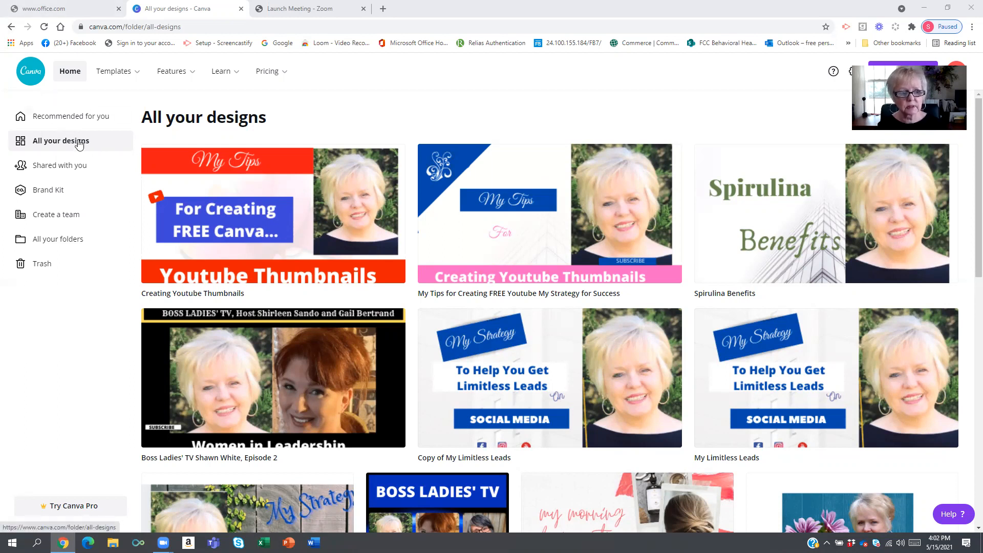
scroll(450, 287, down, 4)
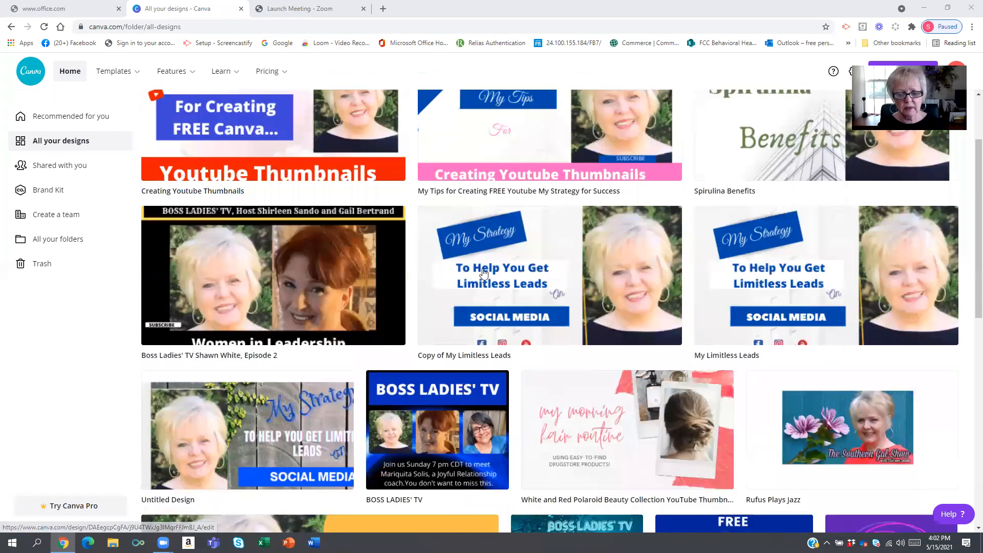
scroll(440, 307, down, 7)
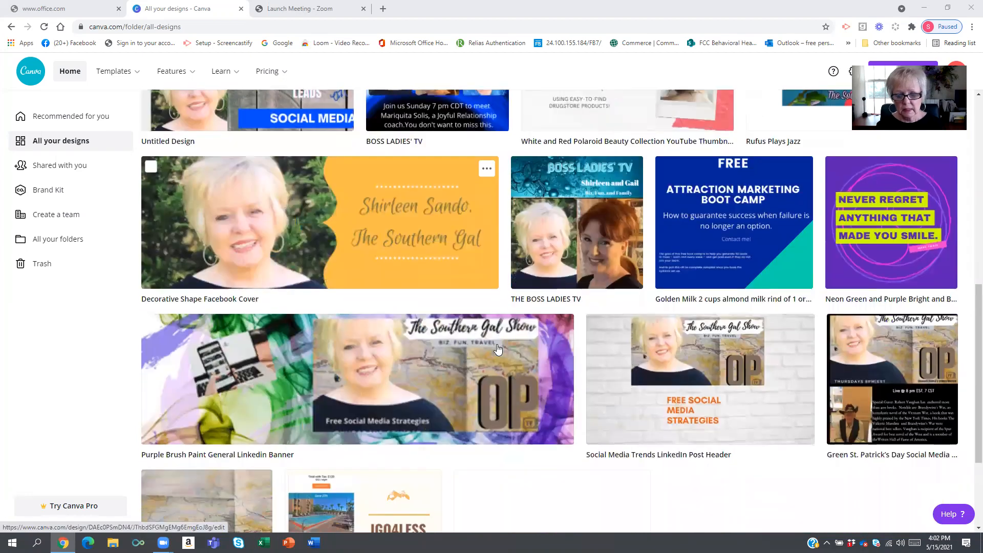
scroll(496, 338, up, 10)
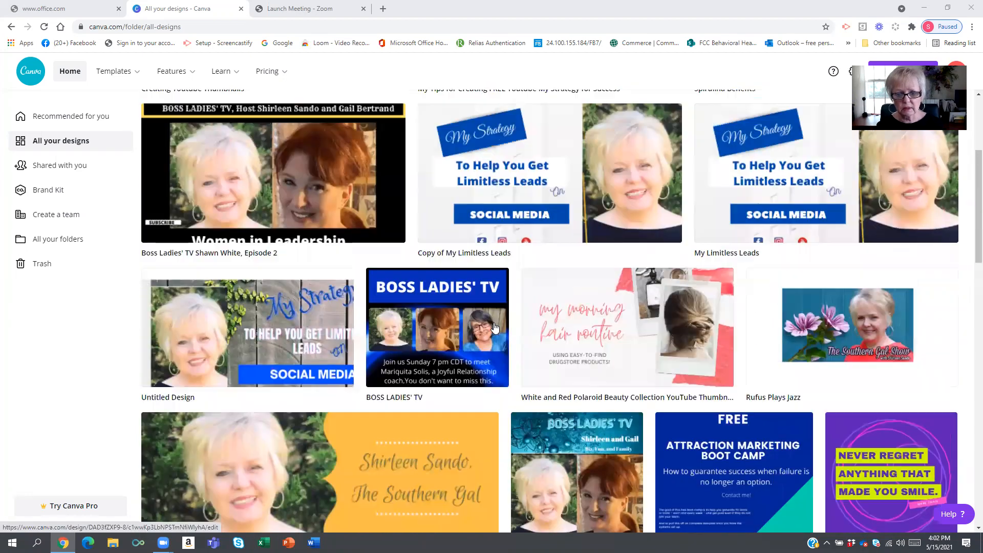
scroll(373, 257, up, 1)
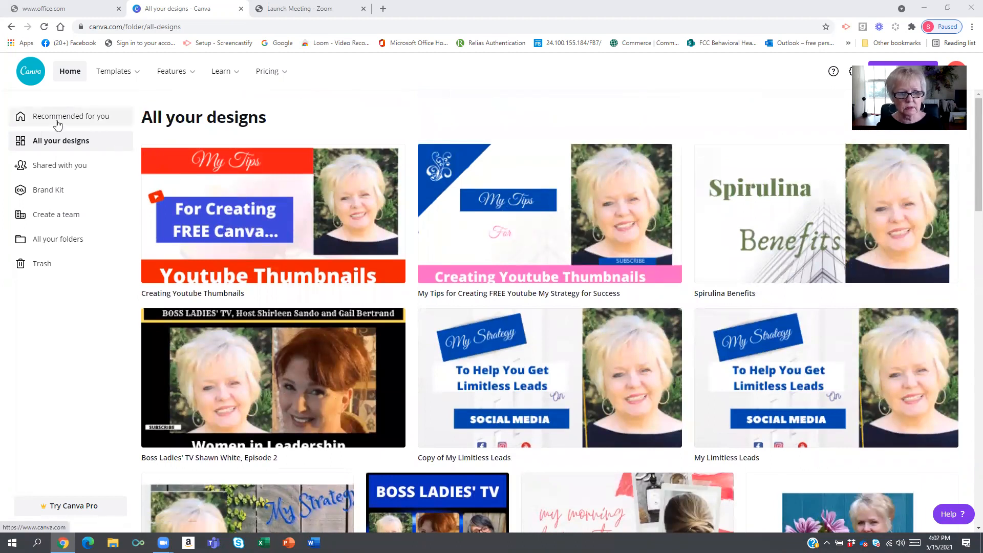
- Search the templates for YouTube and open the YouTube Thumbnails template collection
click(127, 74)
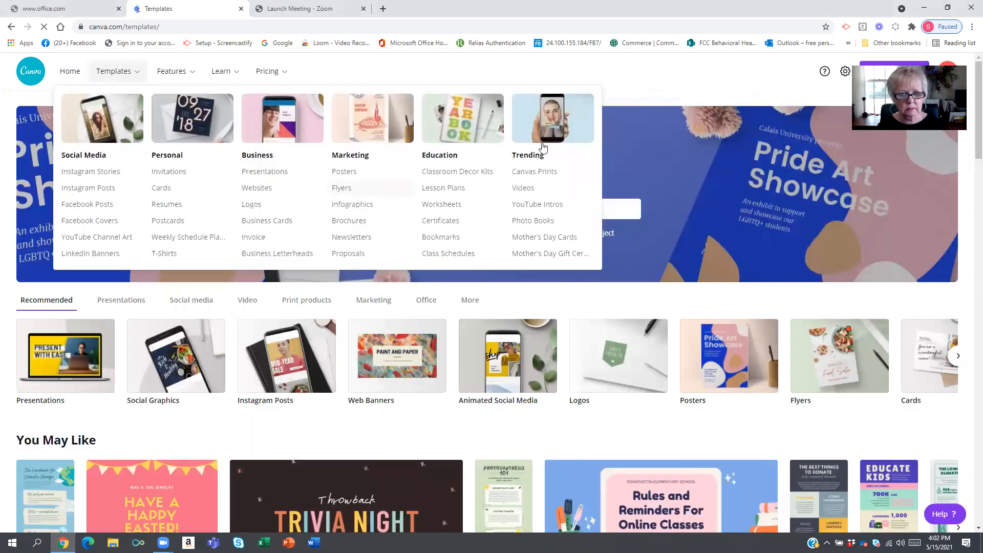
click(383, 210)
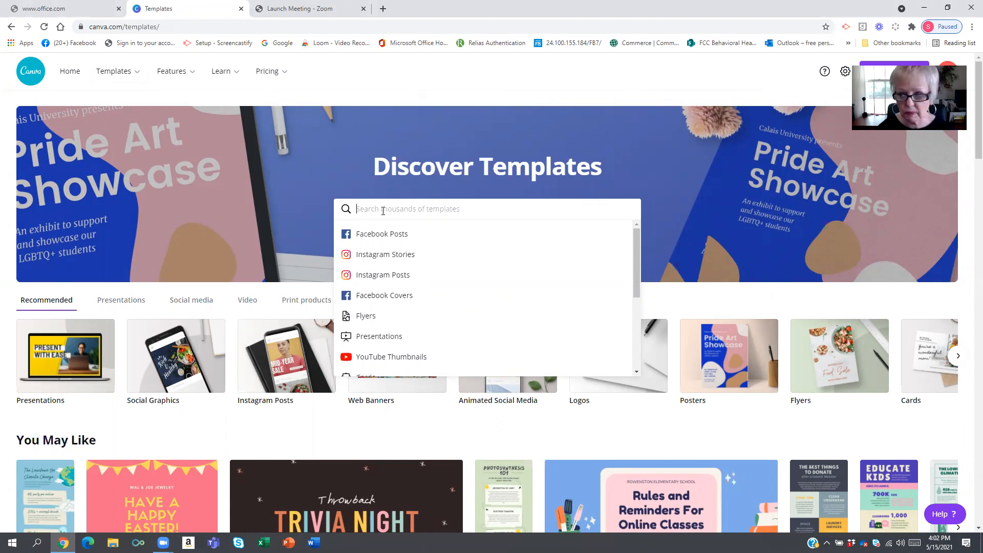
text(Youtube)
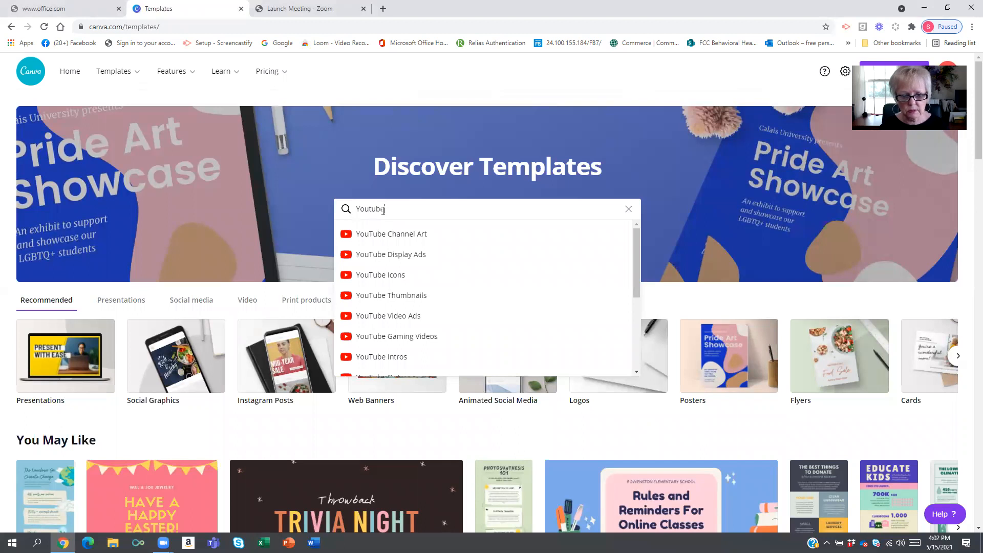
click(399, 295)
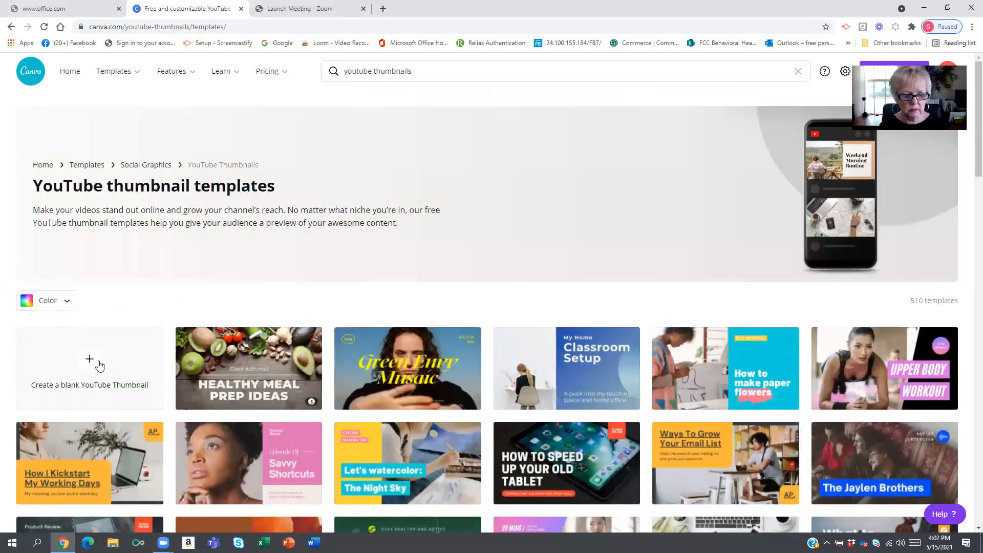
- Open the Choco Chip Cookie Recipe YouTube thumbnail template in the editor
scroll(213, 342, down, 3)
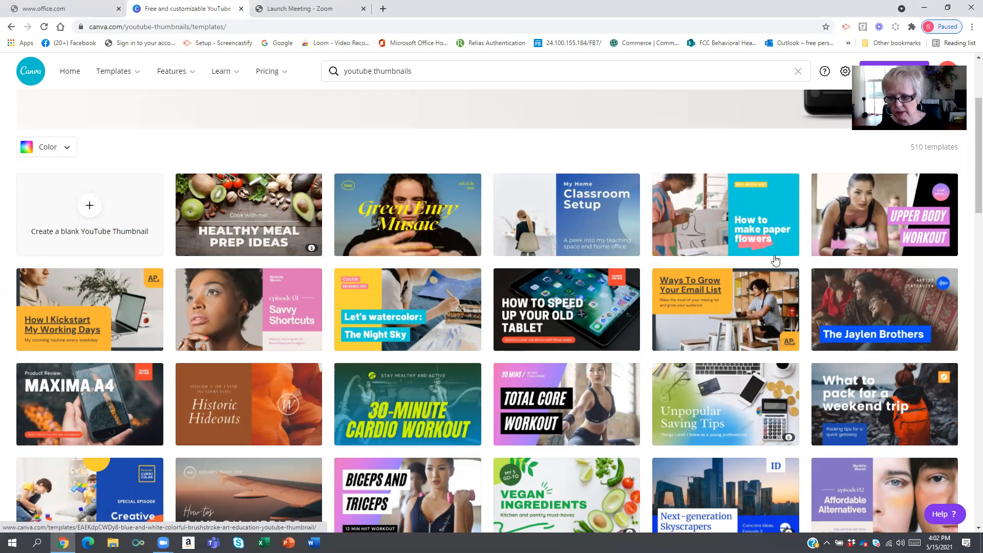
scroll(567, 343, down, 3)
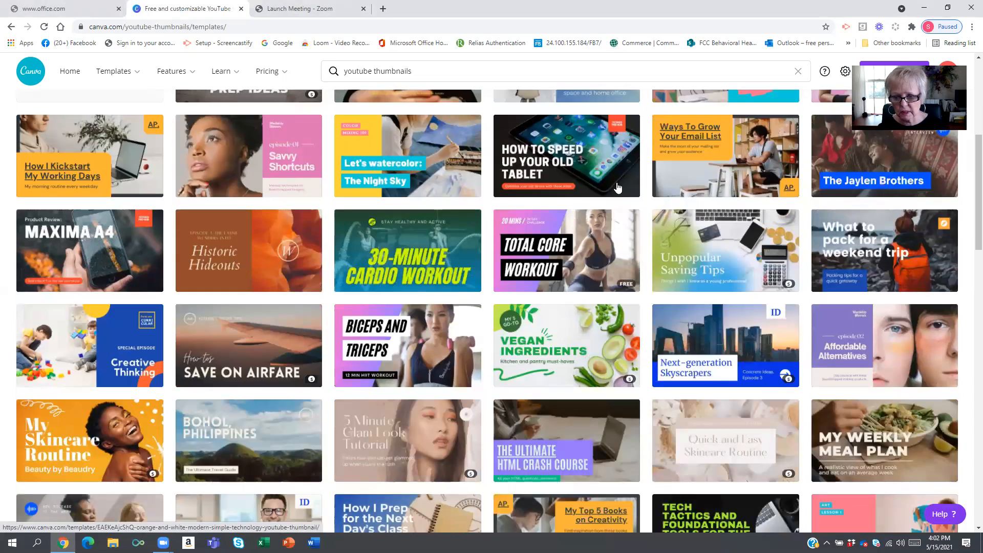
scroll(709, 307, down, 2)
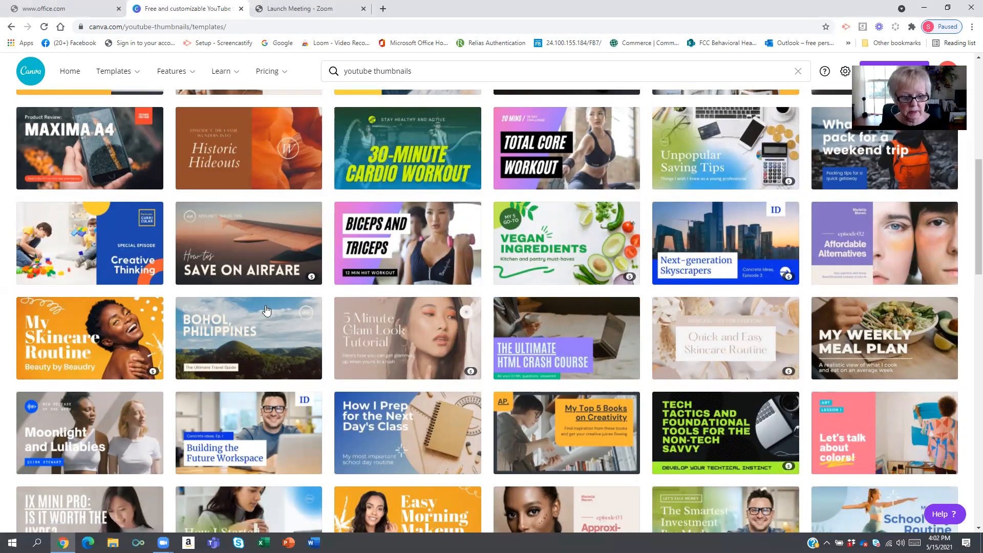
scroll(307, 307, down, 2)
scroll(608, 253, down, 3)
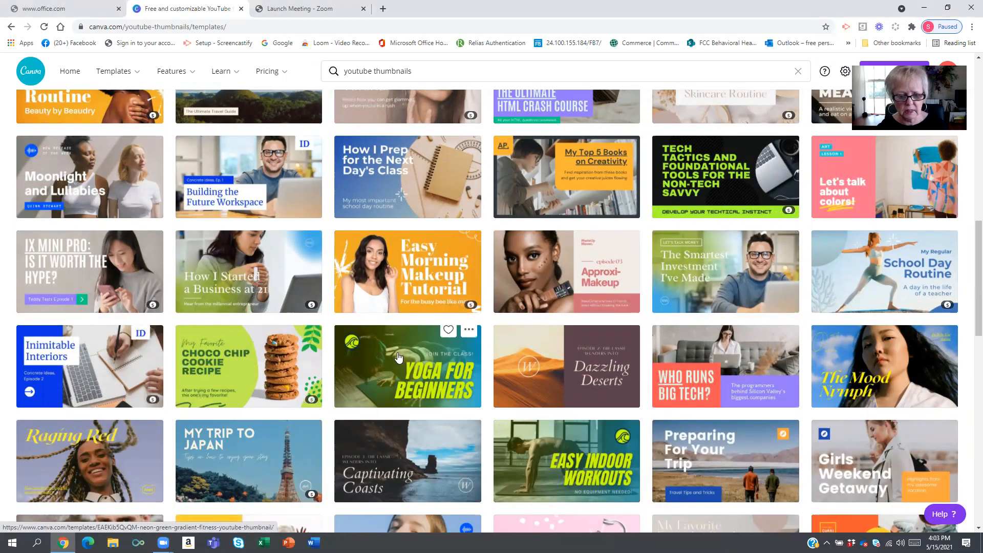
scroll(399, 318, down, 2)
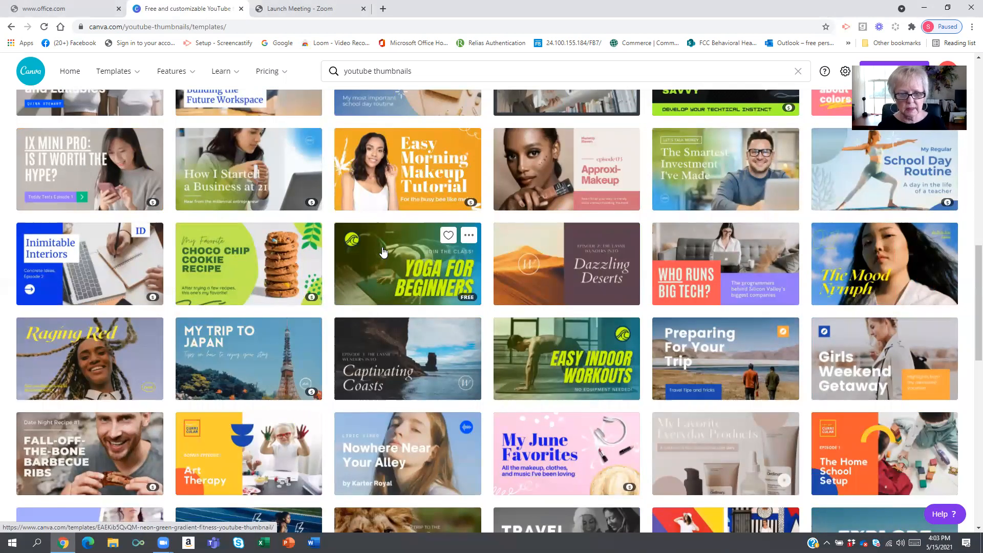
click(257, 278)
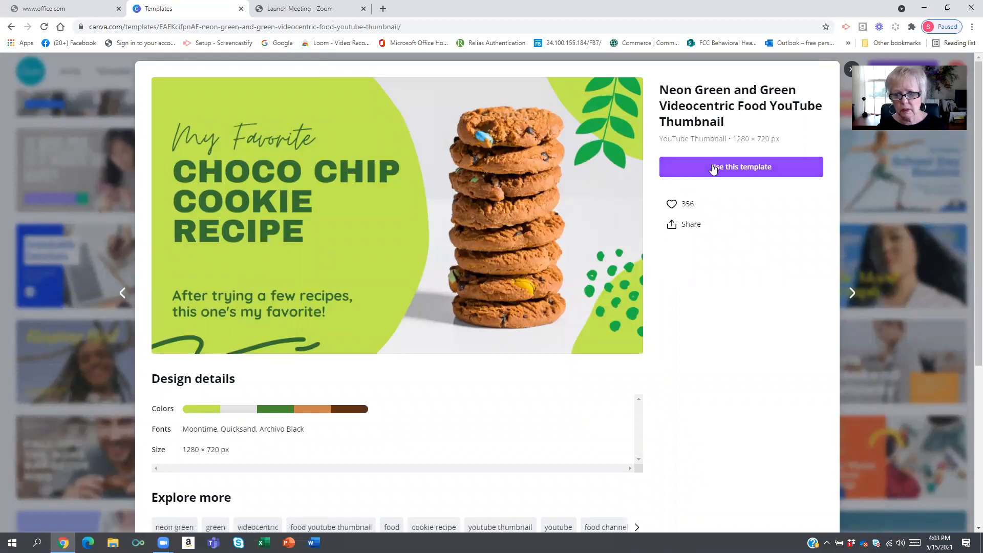
click(587, 189)
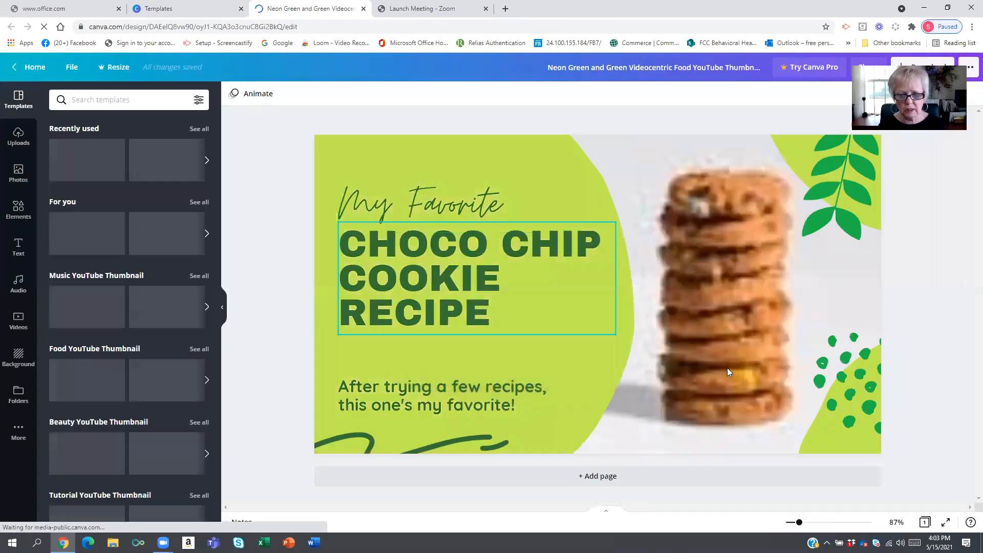
- Replace the design with The Poetry of Jazz thumbnail template from the suggested templates
click(854, 264)
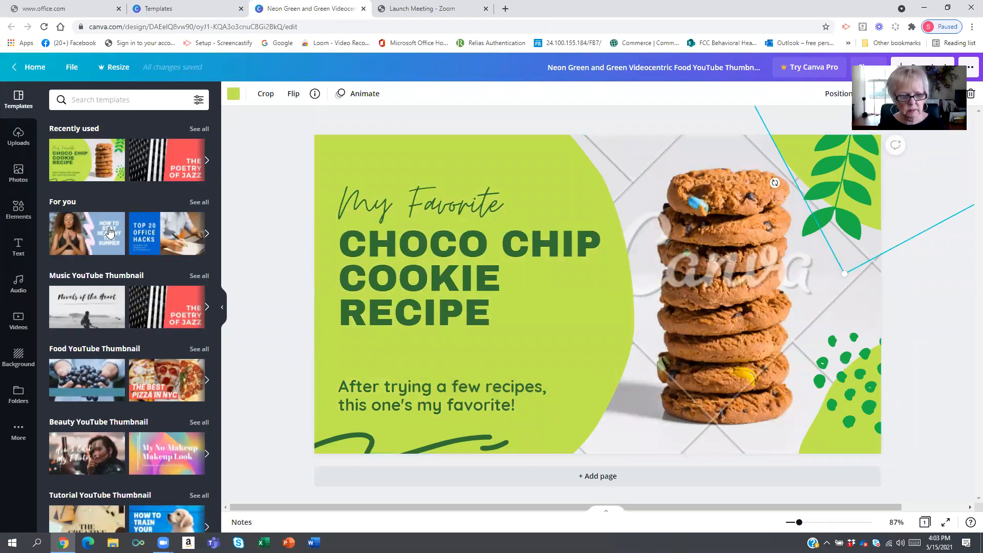
click(105, 232)
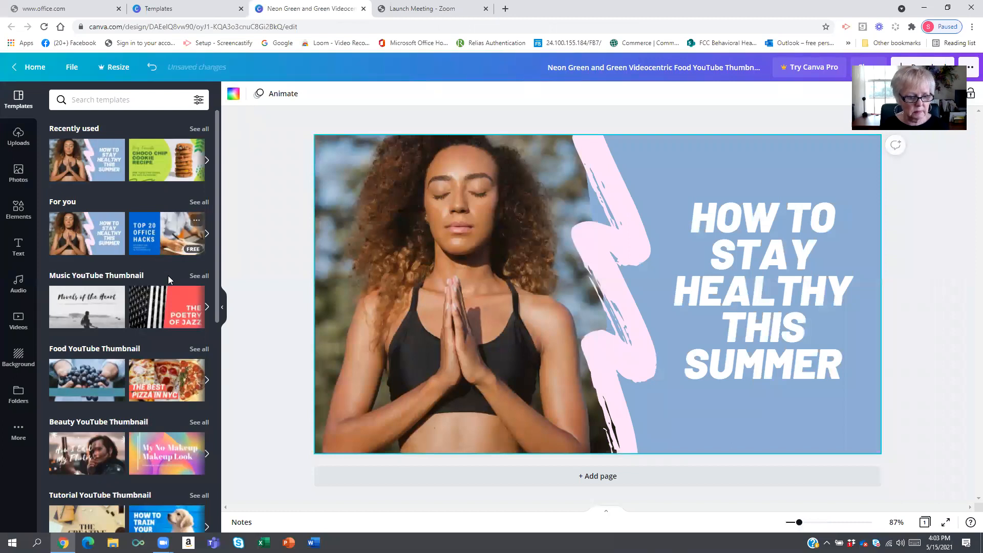
click(176, 303)
click(398, 283)
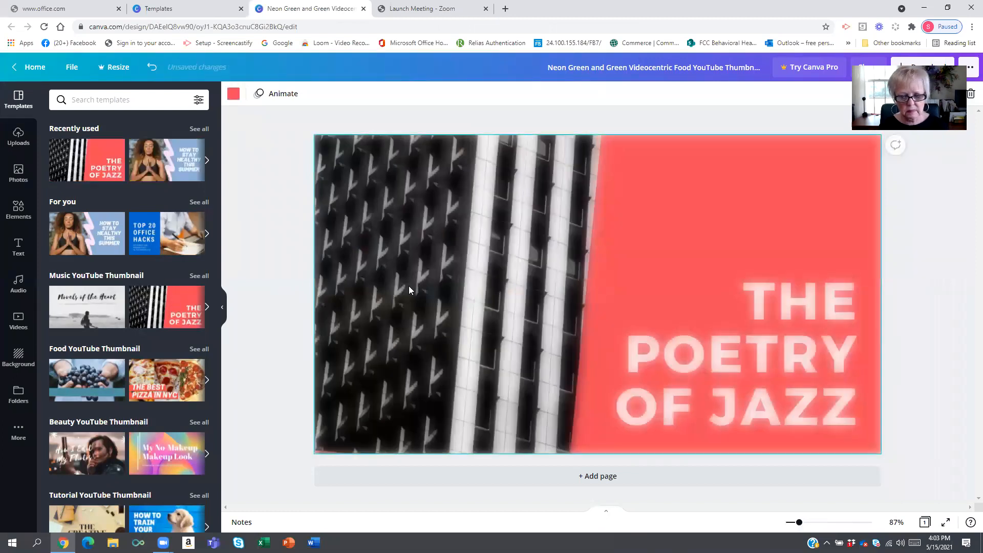
- Remove the black-and-white building photo from the design and move the title text up
click(492, 284)
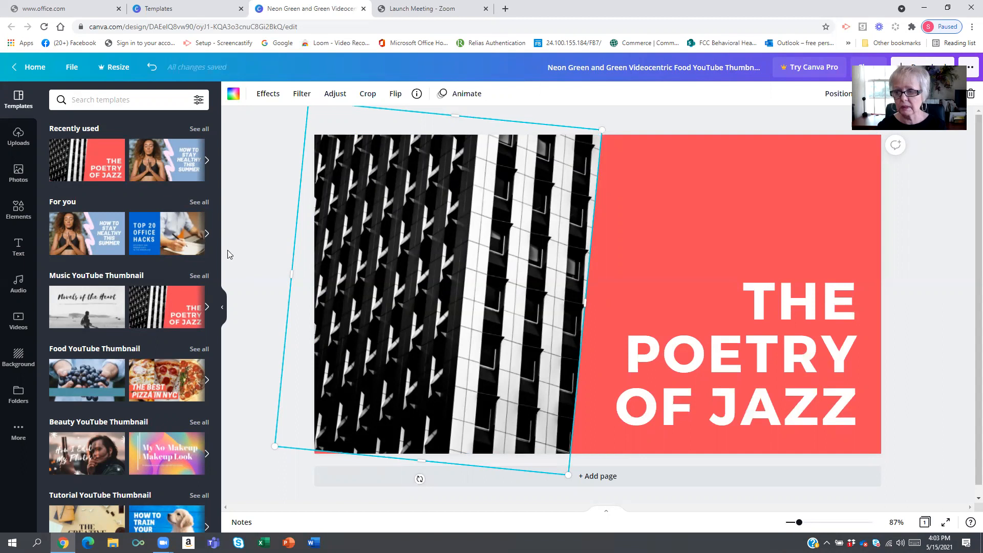
drag(288, 237, 19, 323)
drag(716, 352, 706, 290)
- Apply the white skyscraper photo from recently used backgrounds as the page background
click(383, 241)
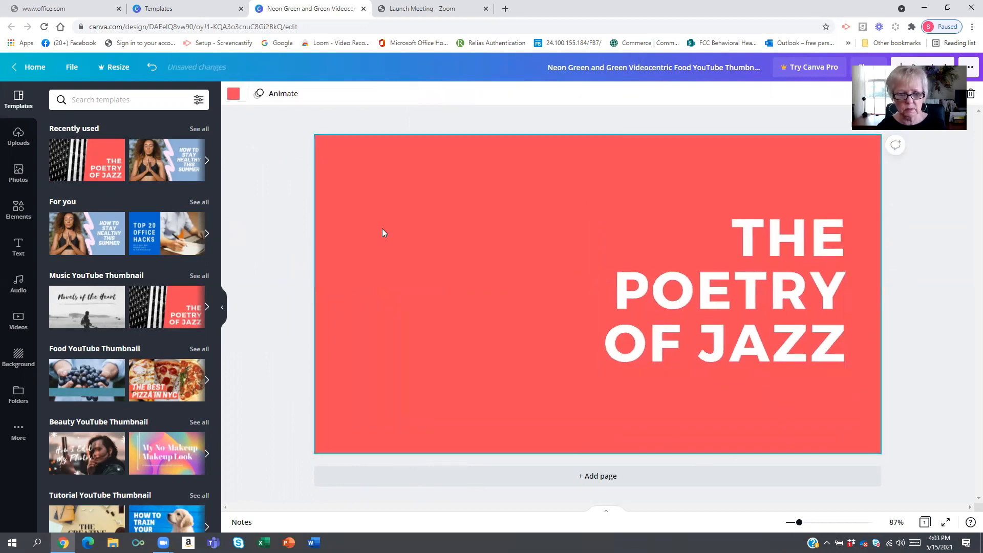
click(18, 354)
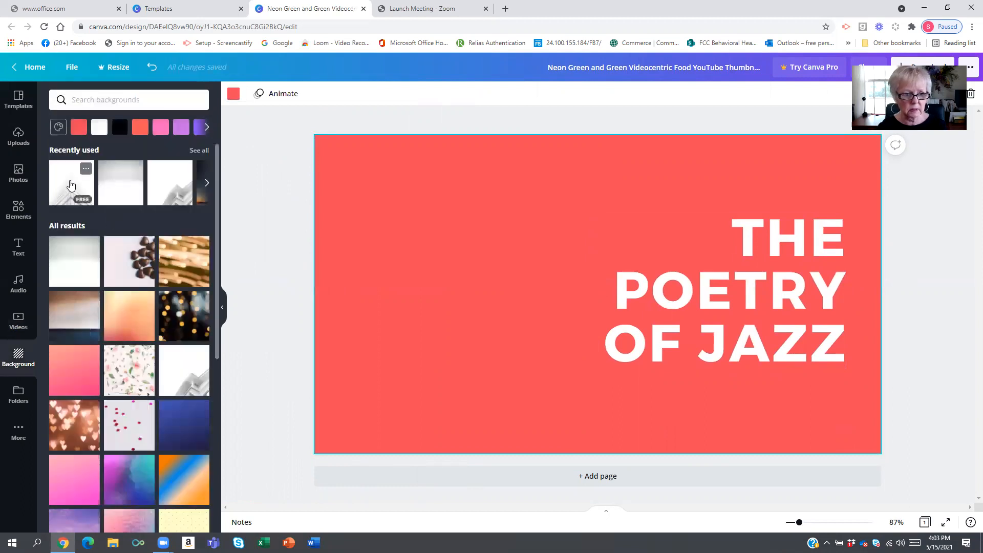
click(71, 185)
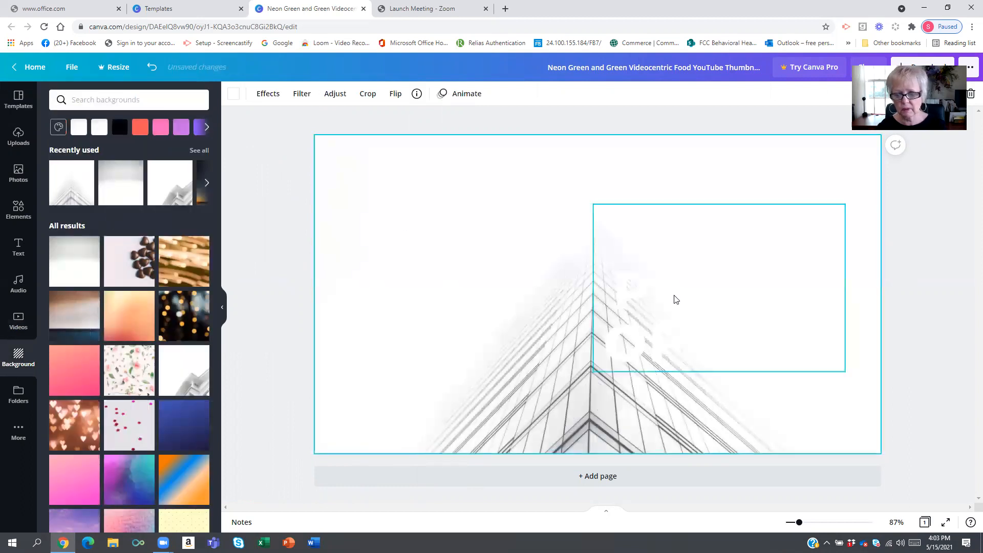
- Move the title text box to the lower left and set its transparency to 14
drag(622, 320, 269, 388)
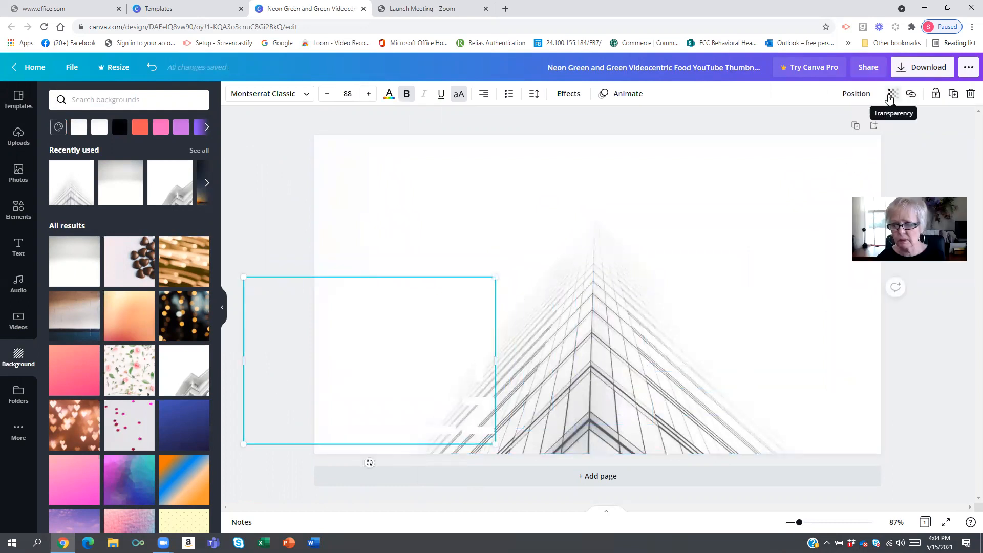
click(891, 96)
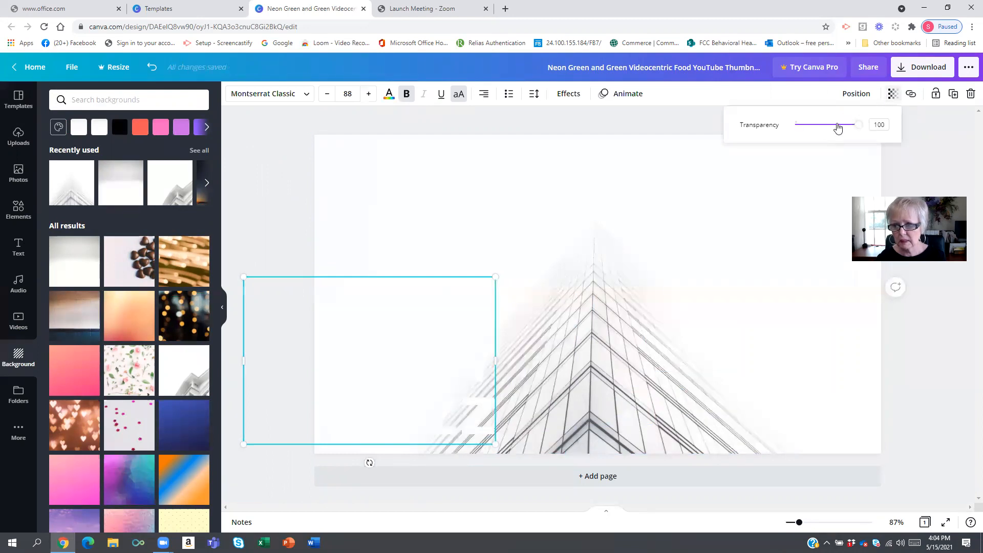
drag(858, 125, 804, 126)
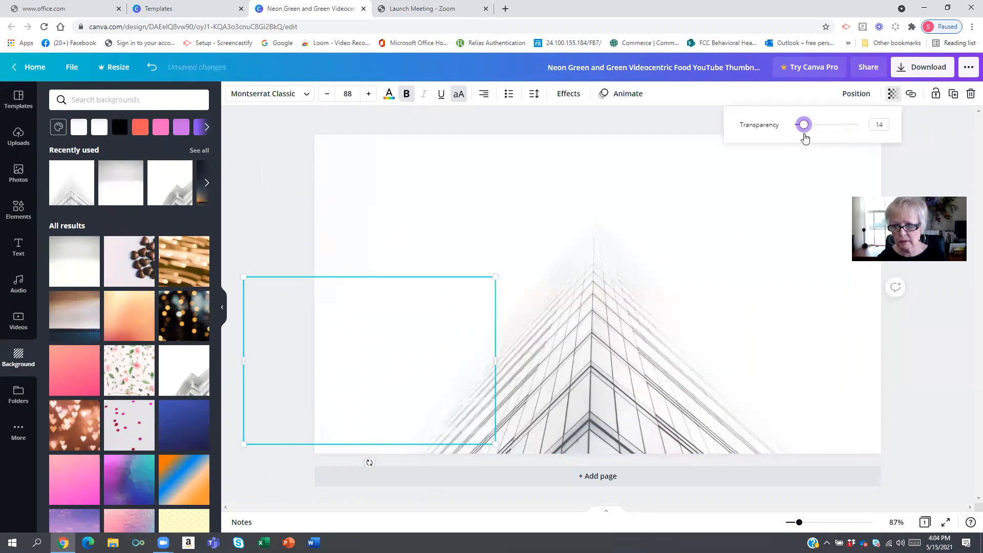
click(639, 253)
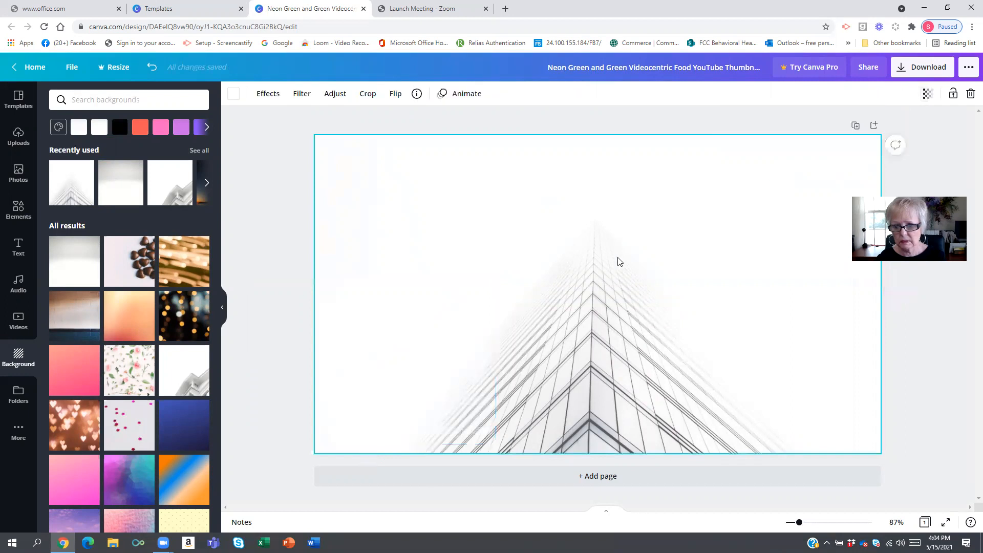
- Select the background photo and set its transparency to 28
click(792, 126)
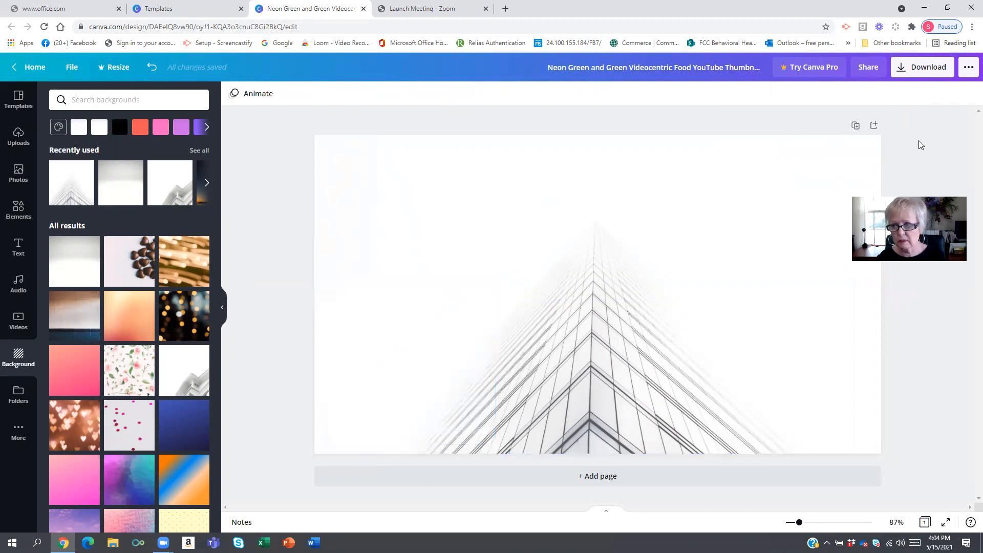
click(604, 186)
click(506, 216)
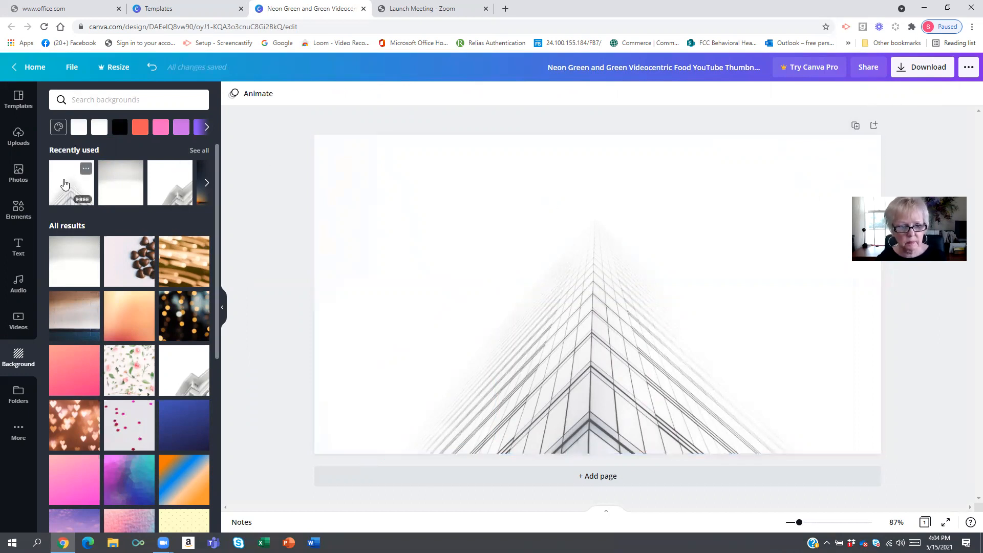
click(62, 182)
click(928, 93)
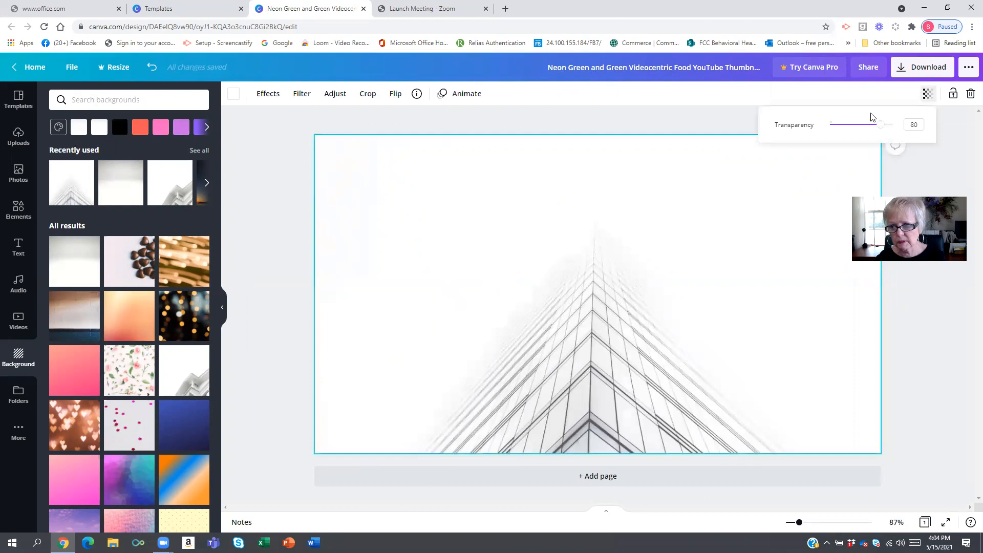
drag(877, 128, 848, 129)
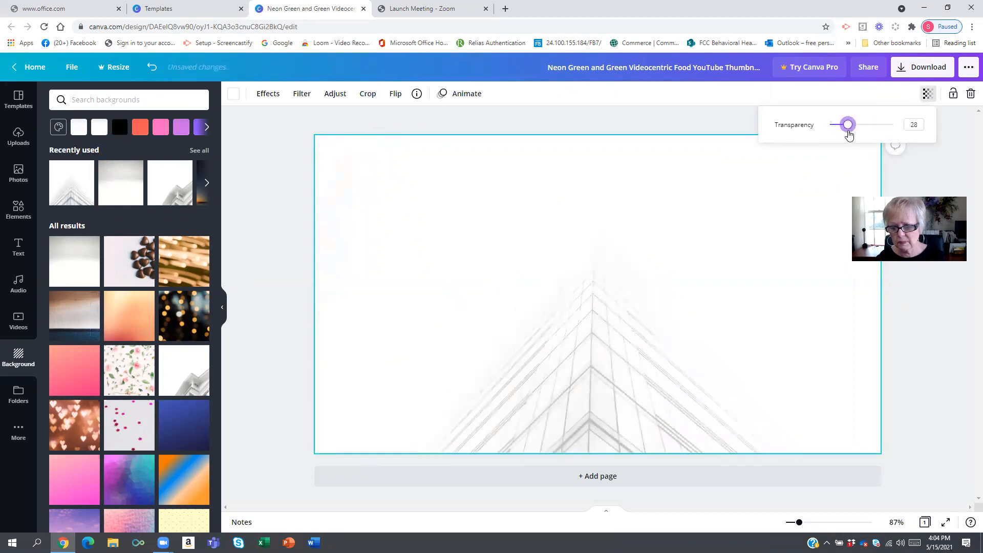
- Nudge the title text box up and right, and open the uploaded images panel
drag(408, 364, 466, 329)
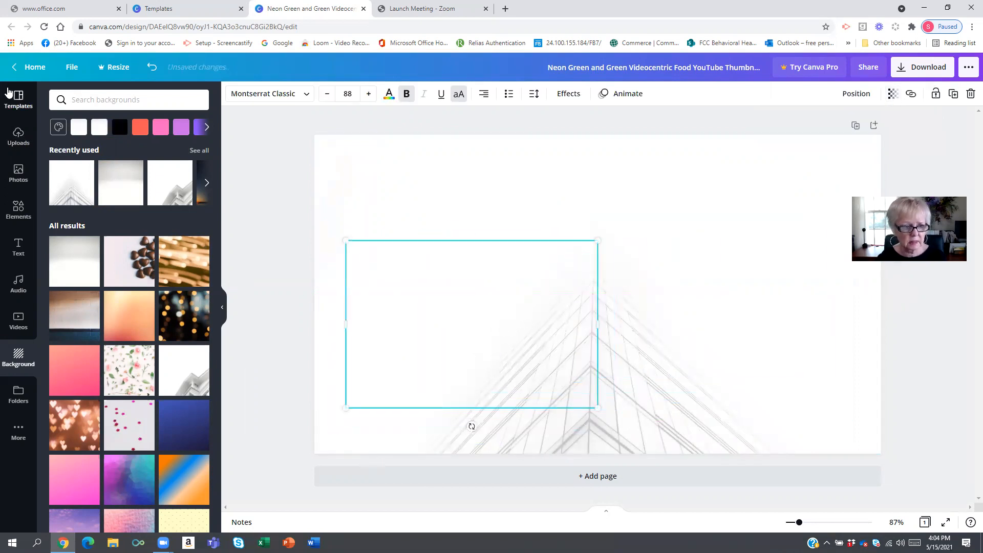
click(16, 99)
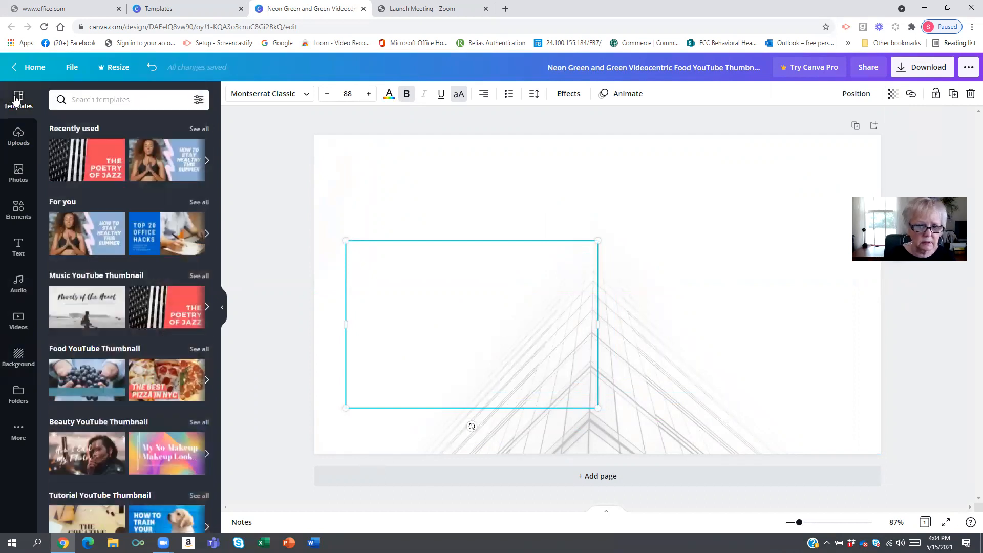
click(18, 136)
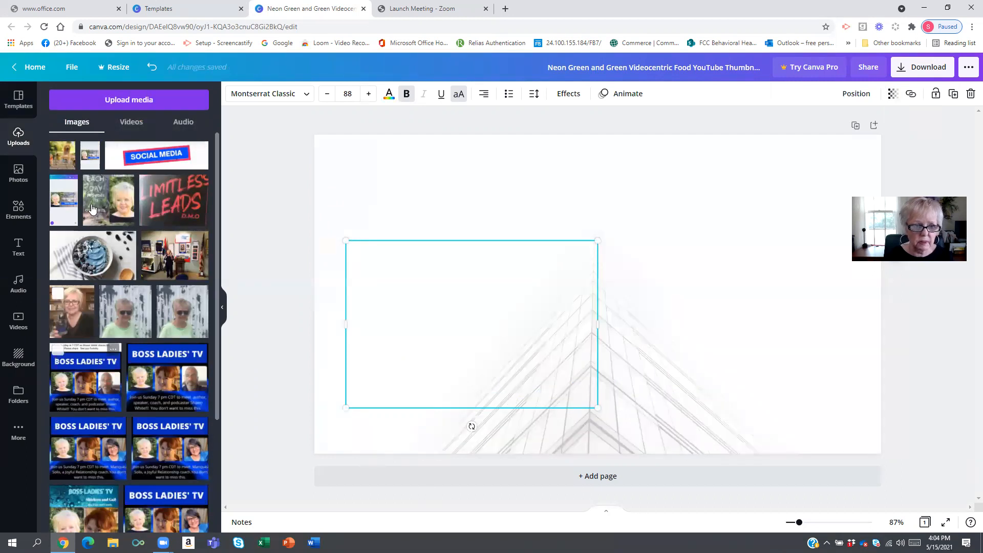
click(122, 101)
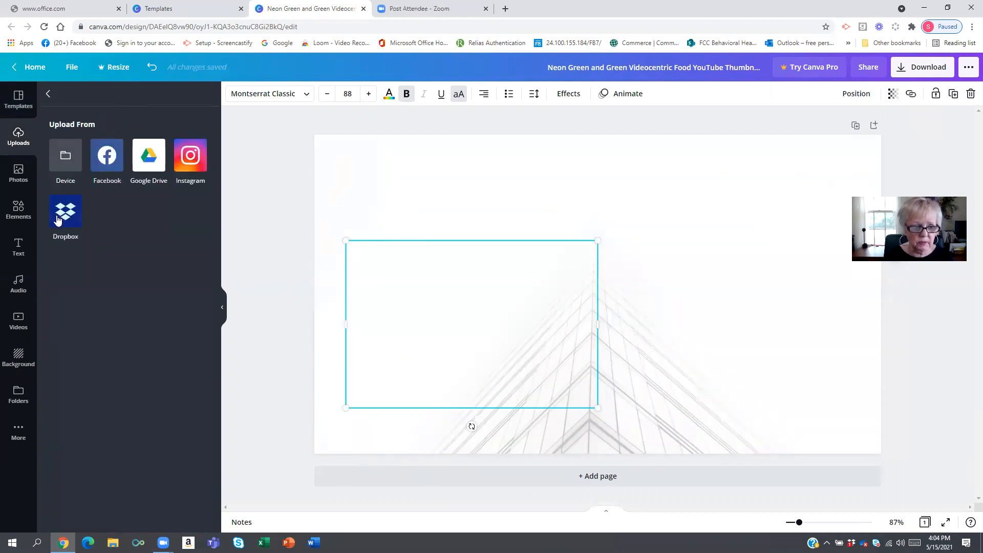
click(51, 95)
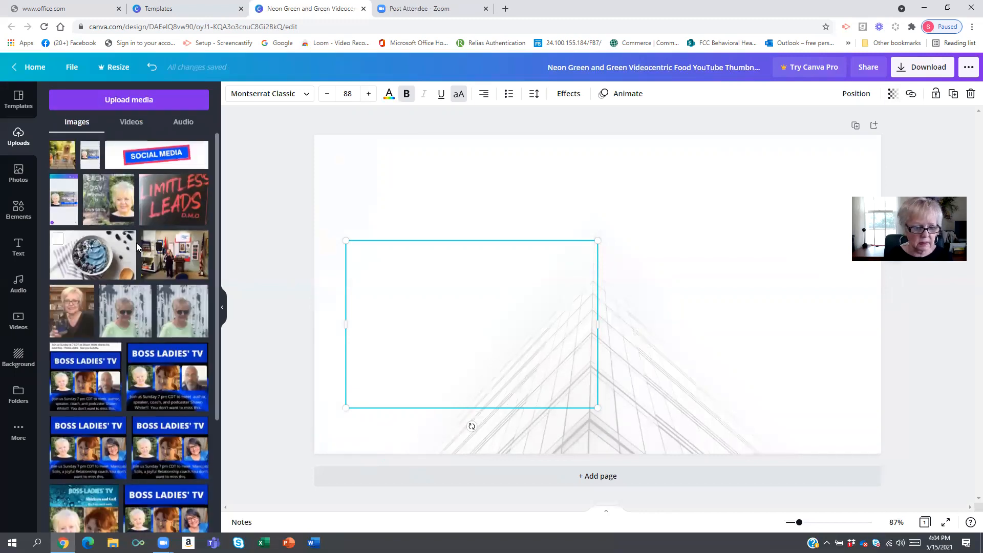
- Add the uploaded portrait photo of the blonde woman to the page and size it at the right side
scroll(136, 243, down, 3)
scroll(136, 290, down, 6)
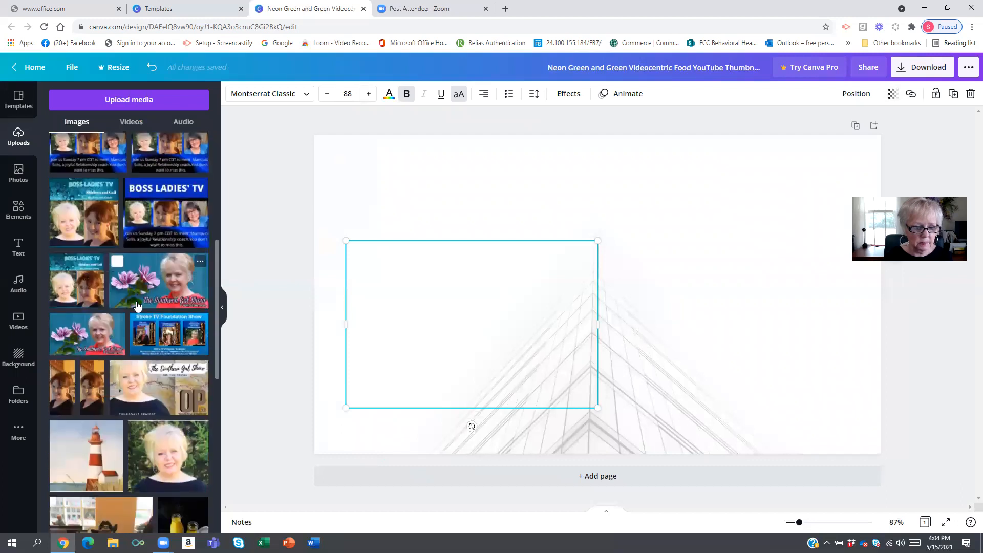
drag(164, 300, 683, 232)
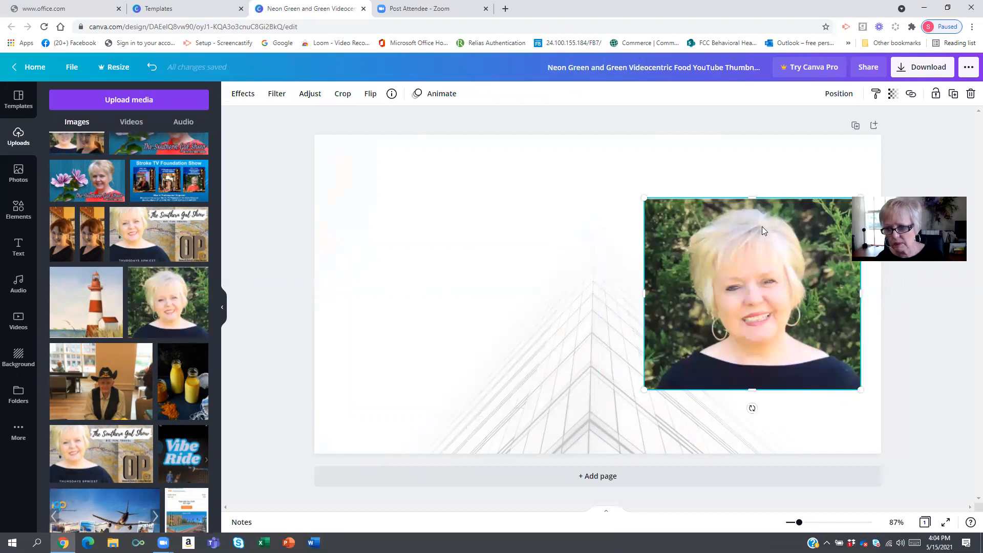
drag(646, 390, 680, 360)
drag(742, 317, 731, 295)
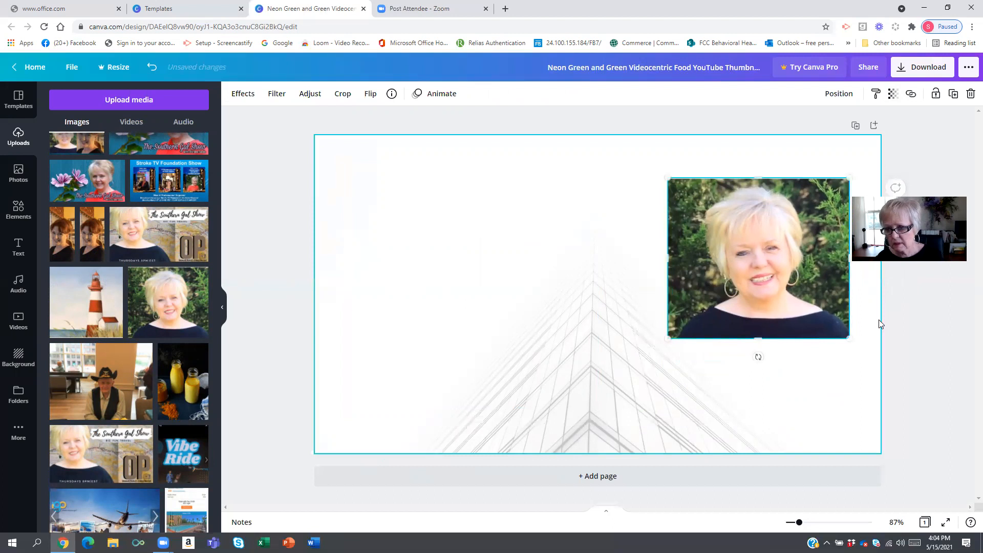
drag(737, 260, 746, 322)
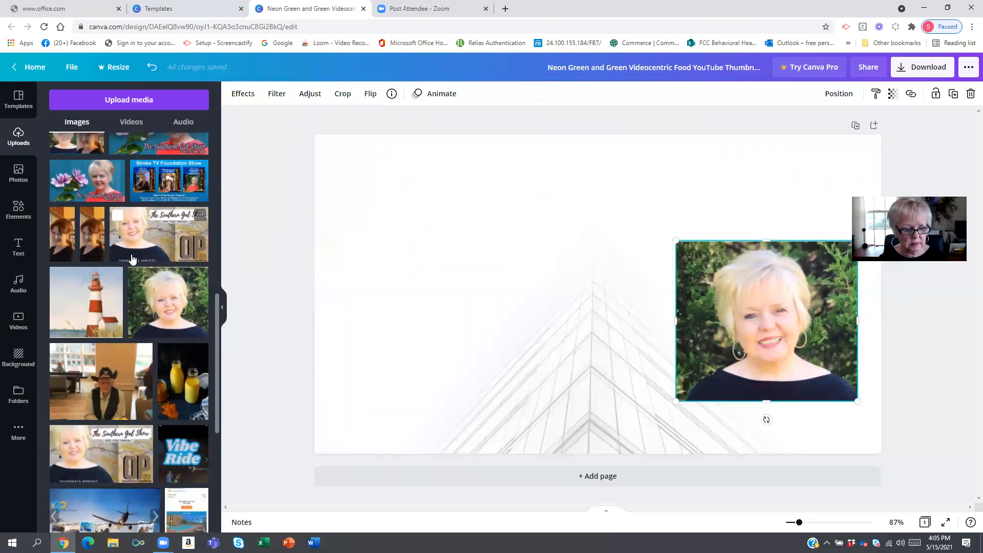
scroll(153, 195, down, 5)
scroll(145, 248, up, 7)
scroll(146, 250, up, 7)
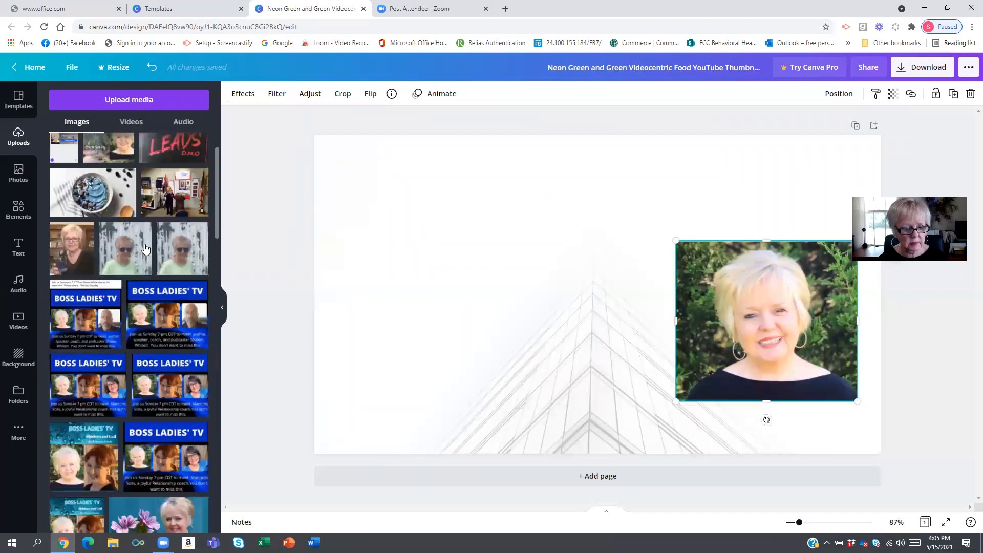
click(157, 320)
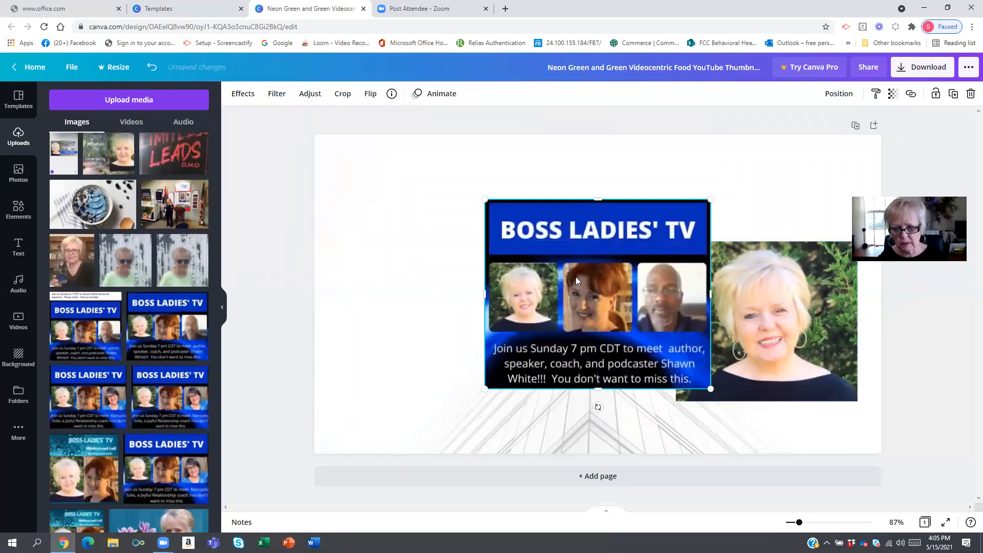
drag(710, 199, 758, 161)
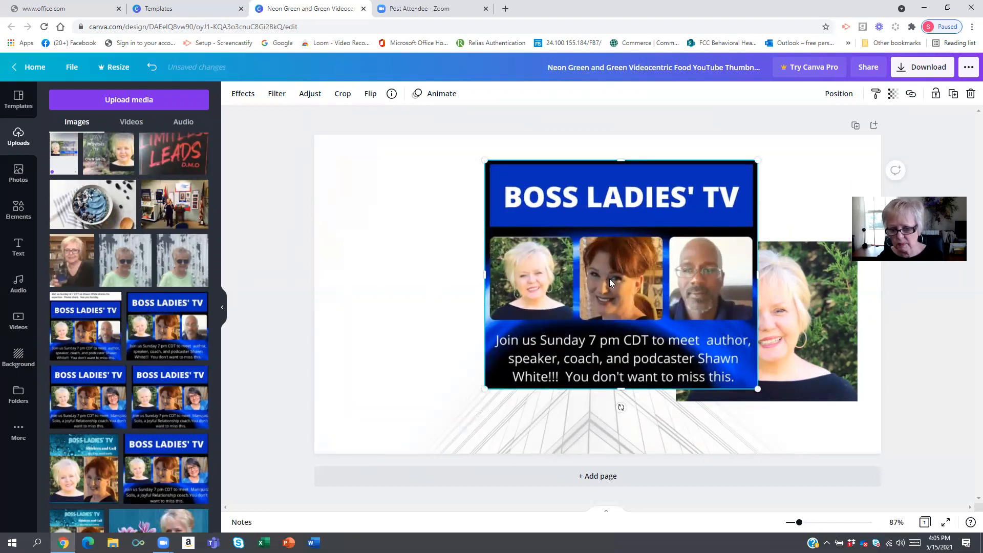
key(Delete)
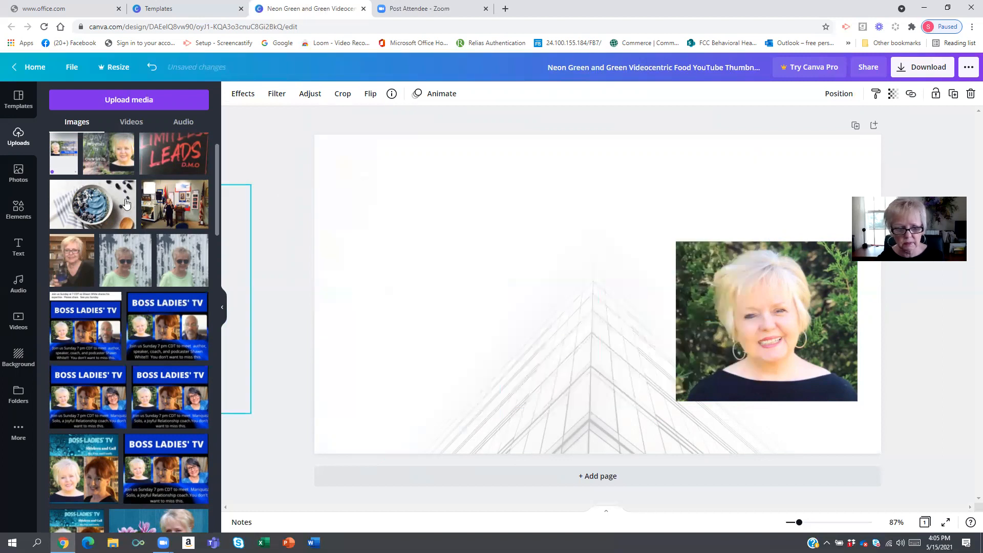
- Raise the portrait and add a stock photo of hands petting a dog, shrunk at the page's left
drag(772, 313, 785, 247)
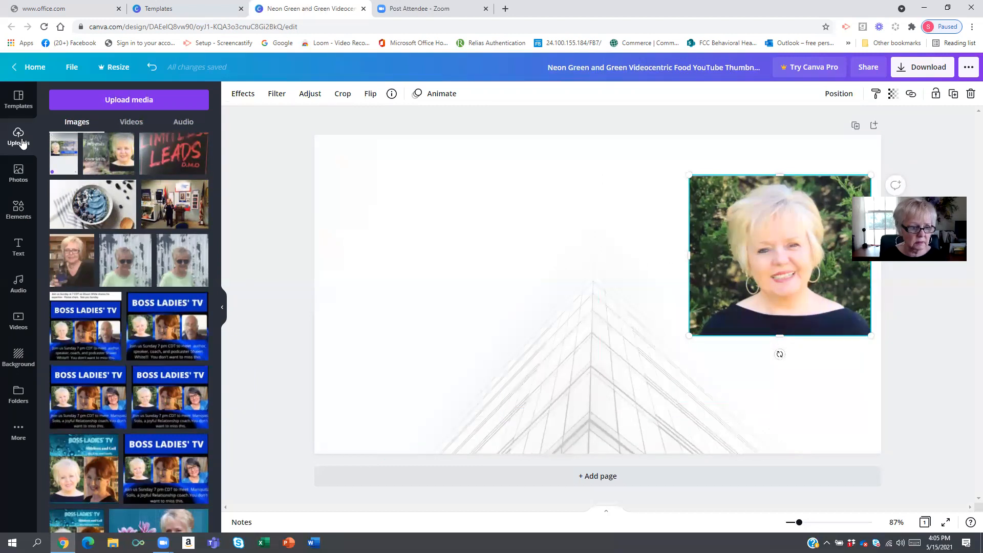
click(18, 176)
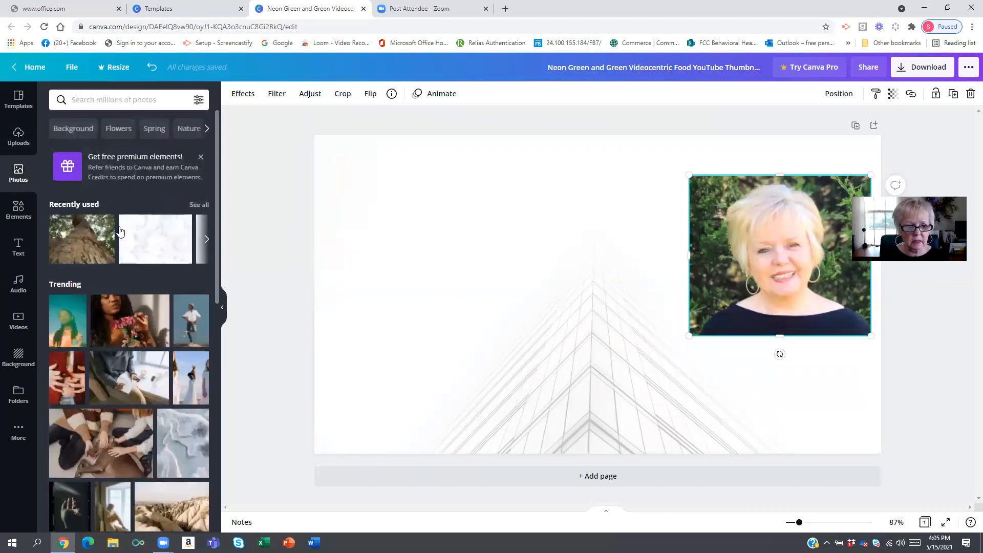
scroll(131, 318, down, 4)
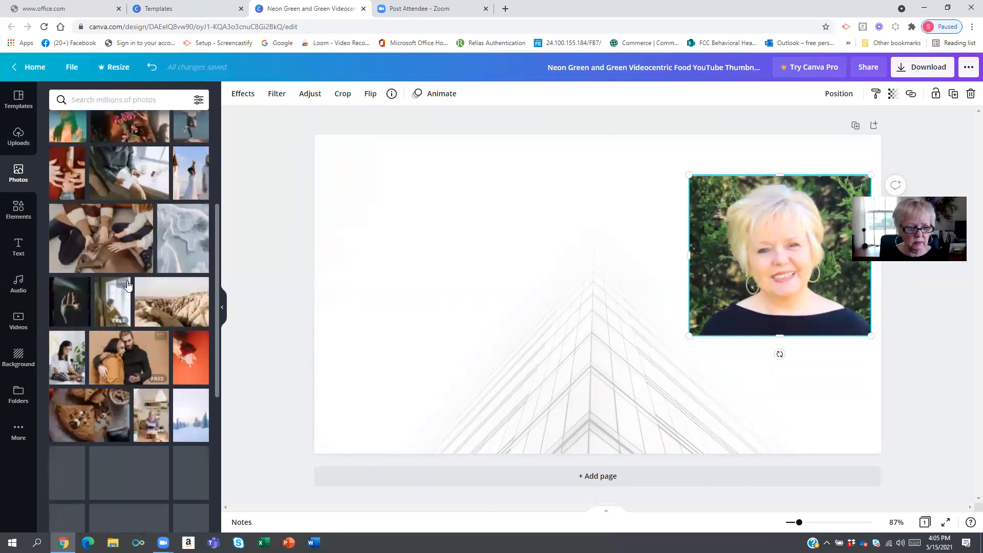
click(123, 234)
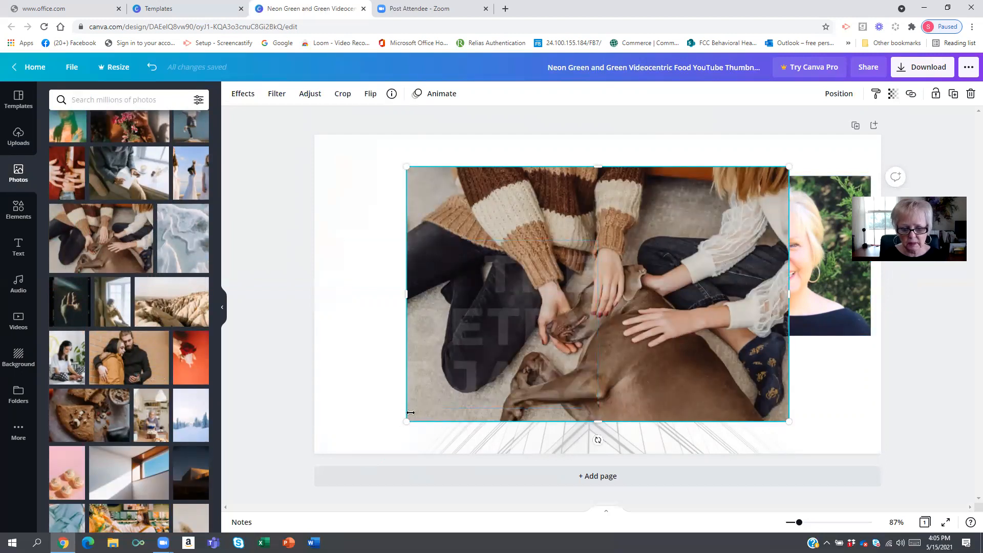
drag(456, 373, 529, 304)
drag(575, 244, 447, 233)
drag(558, 213, 328, 243)
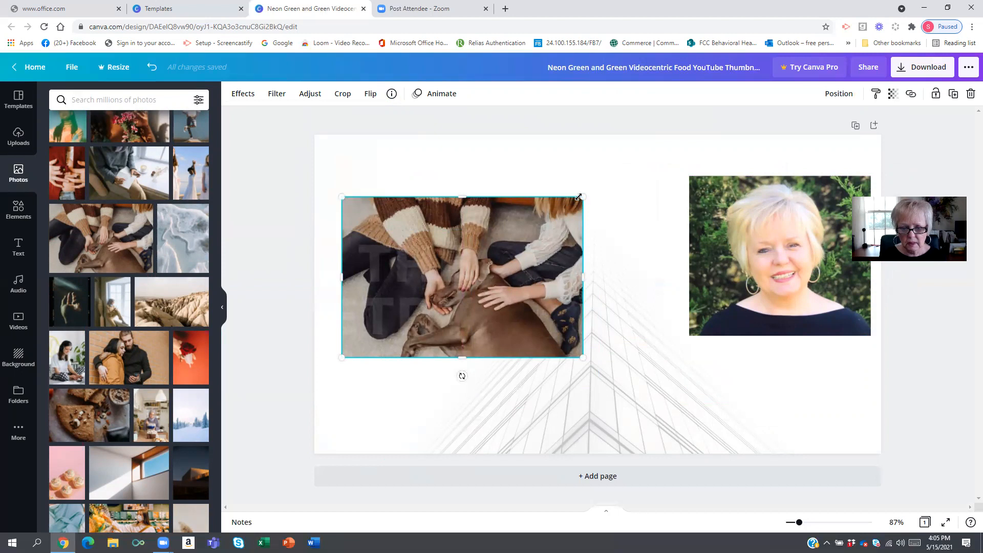
drag(579, 196, 519, 240)
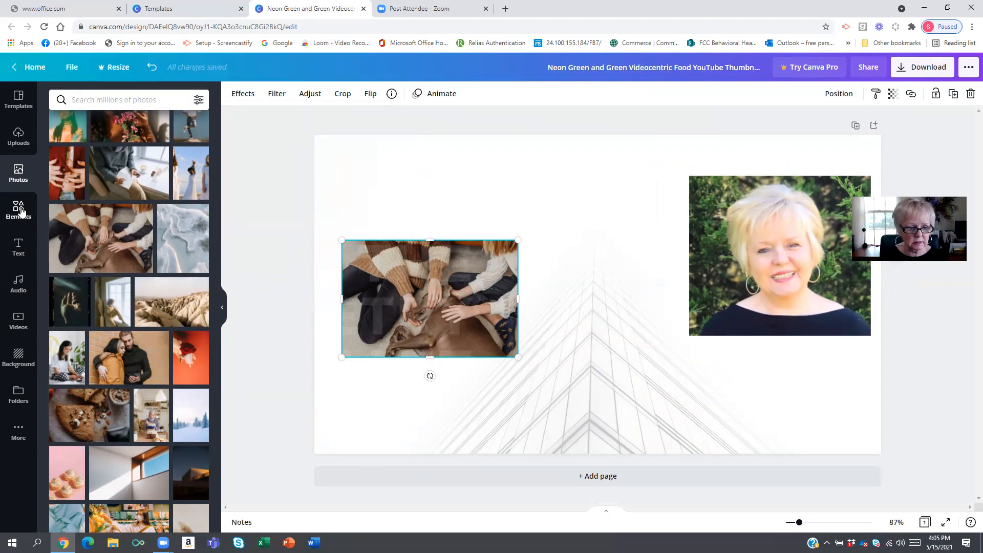
- Place the portrait photo inside a circle frame at the right of the page
click(19, 210)
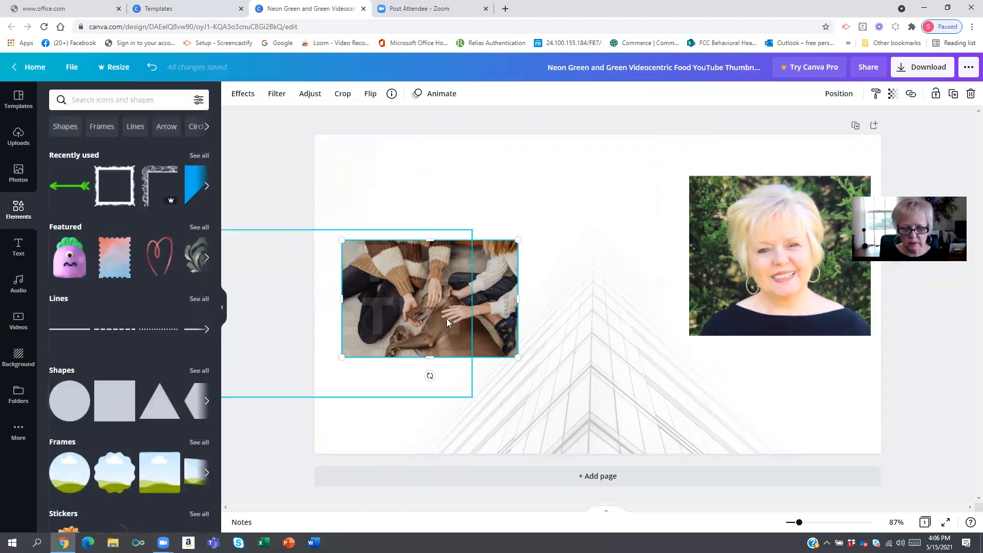
drag(239, 431, 756, 233)
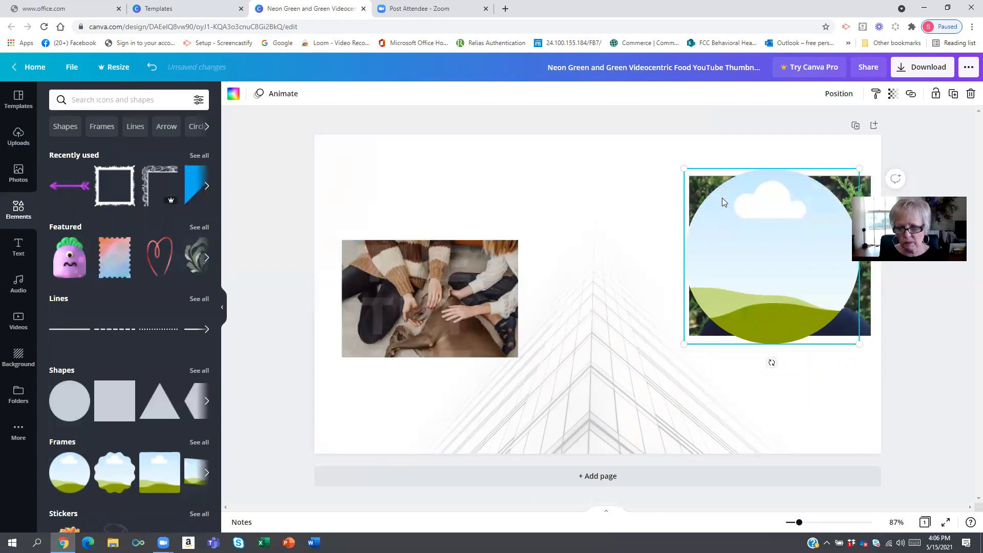
drag(700, 184, 569, 242)
drag(745, 240, 815, 241)
click(612, 215)
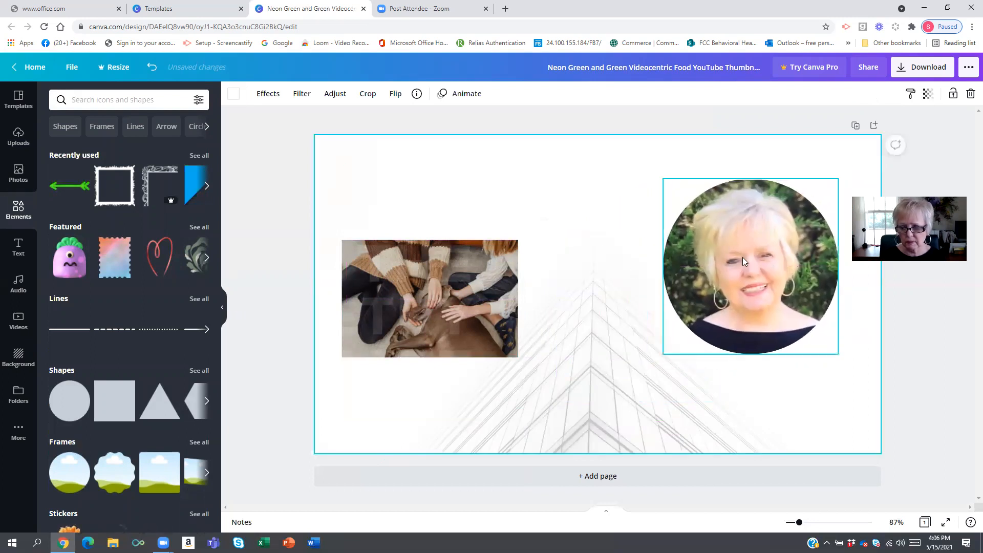
drag(743, 259, 759, 281)
scroll(144, 383, down, 3)
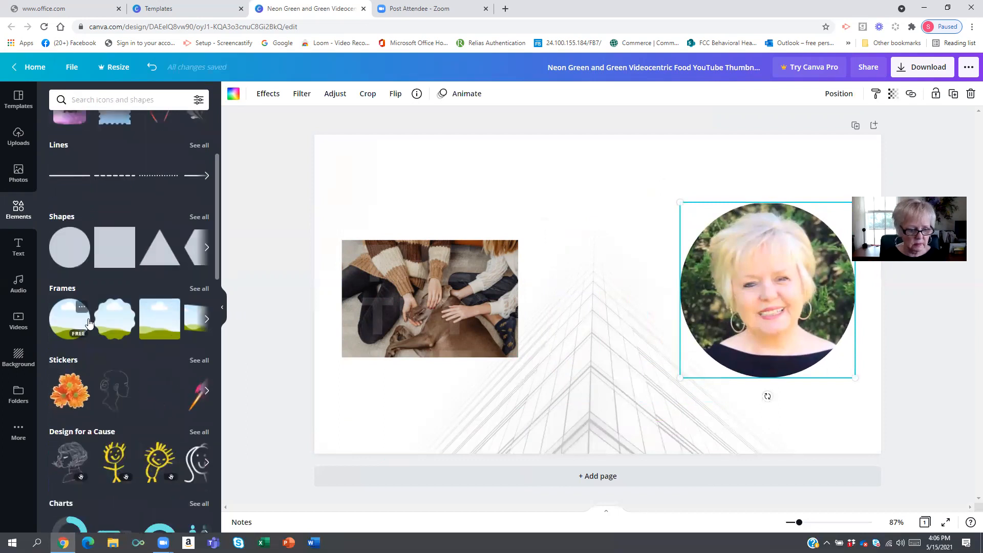
click(101, 323)
drag(671, 285, 501, 314)
drag(728, 278, 568, 306)
click(575, 300)
right_click(576, 300)
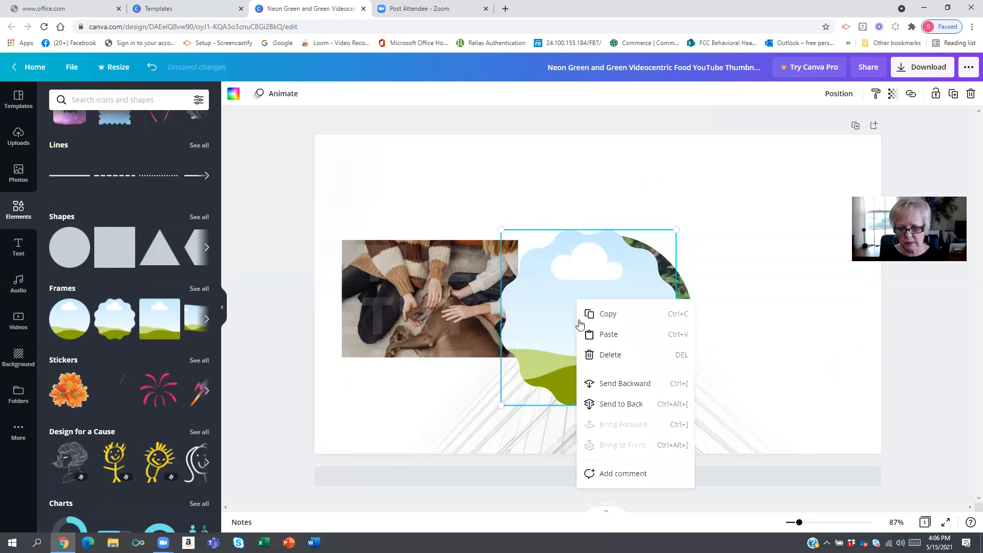
click(621, 383)
drag(629, 287, 751, 273)
drag(581, 301, 674, 278)
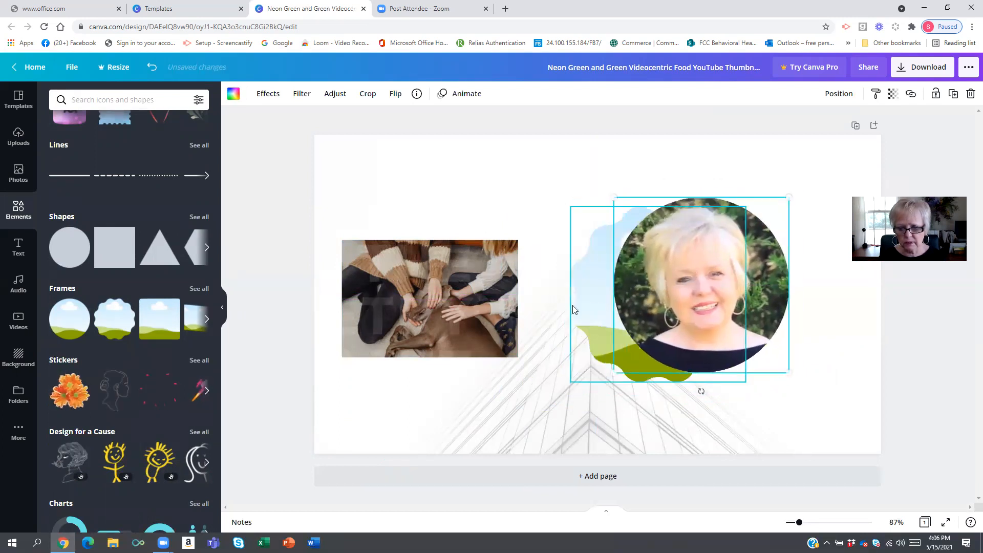
click(574, 309)
key(Delete)
- Nudge the circled portrait into place and delete the stock dog photo
drag(730, 294, 783, 287)
drag(596, 256, 33, 368)
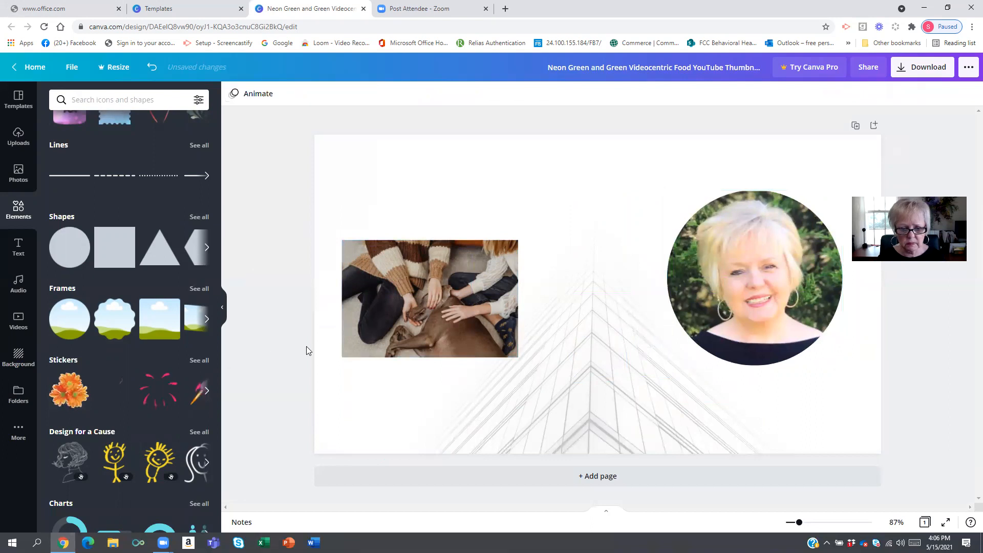
click(457, 301)
key(Delete)
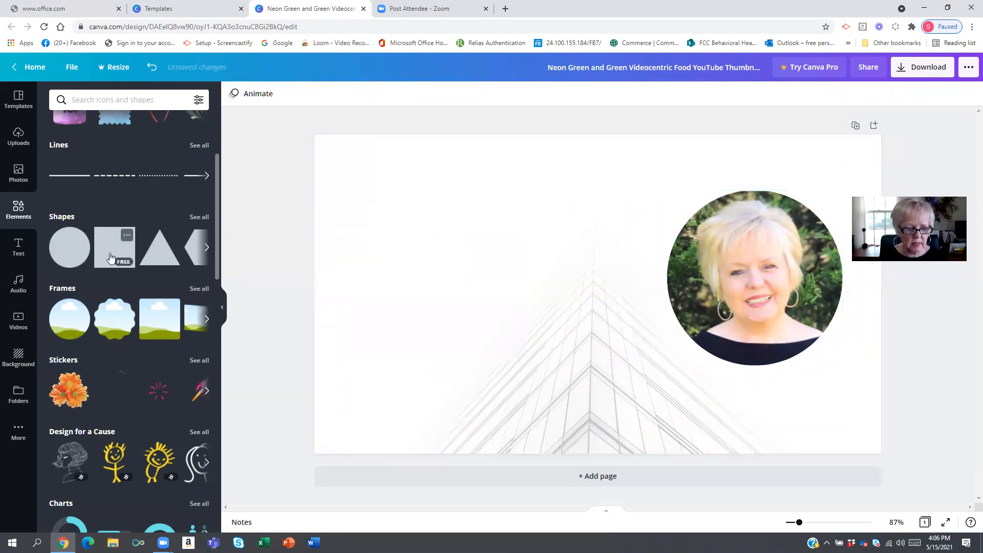
- Add a square shape and stretch it into a wide bar at the upper left of the page
drag(112, 254, 390, 200)
drag(467, 180, 453, 318)
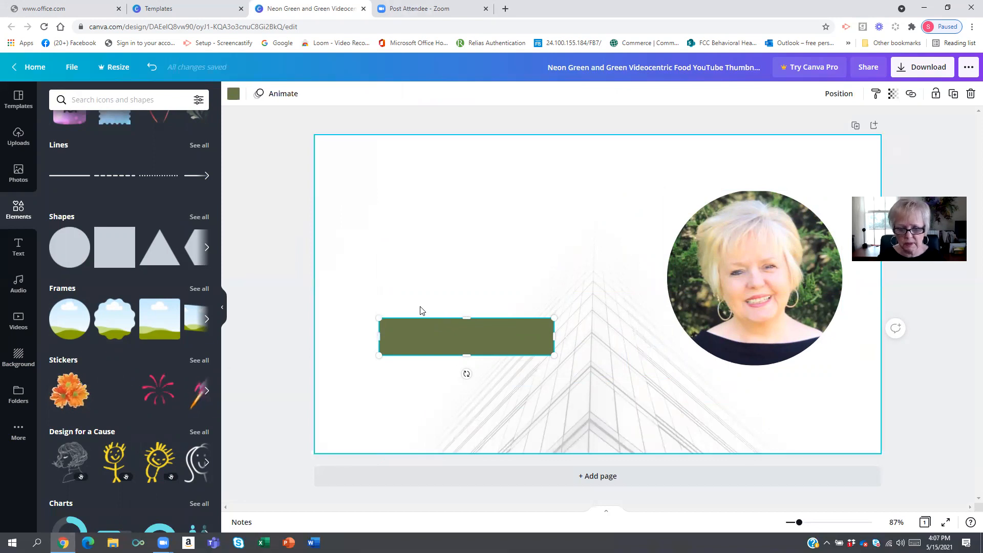
drag(421, 338, 409, 225)
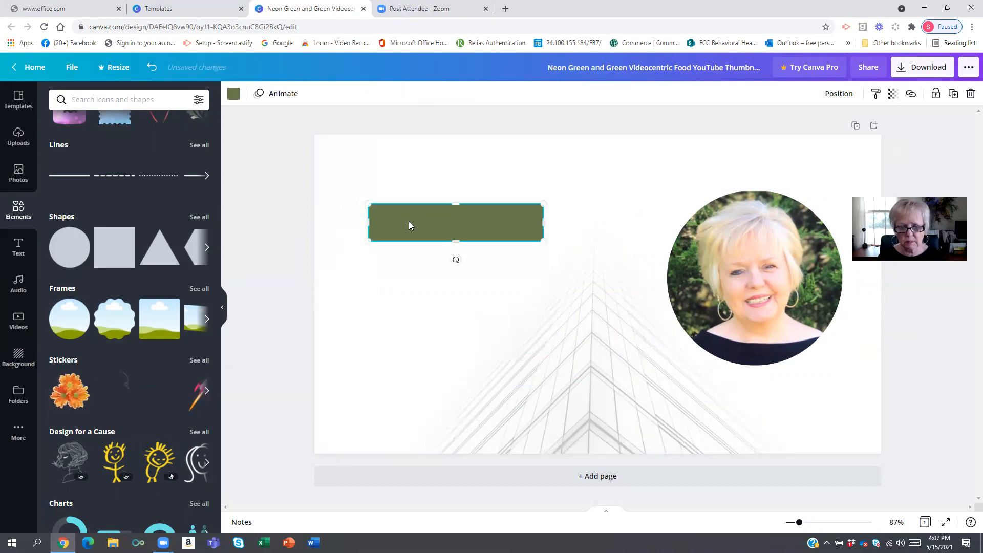
- Duplicate the bar twice and stack the three bars vertically at the left of the page
right_click(409, 225)
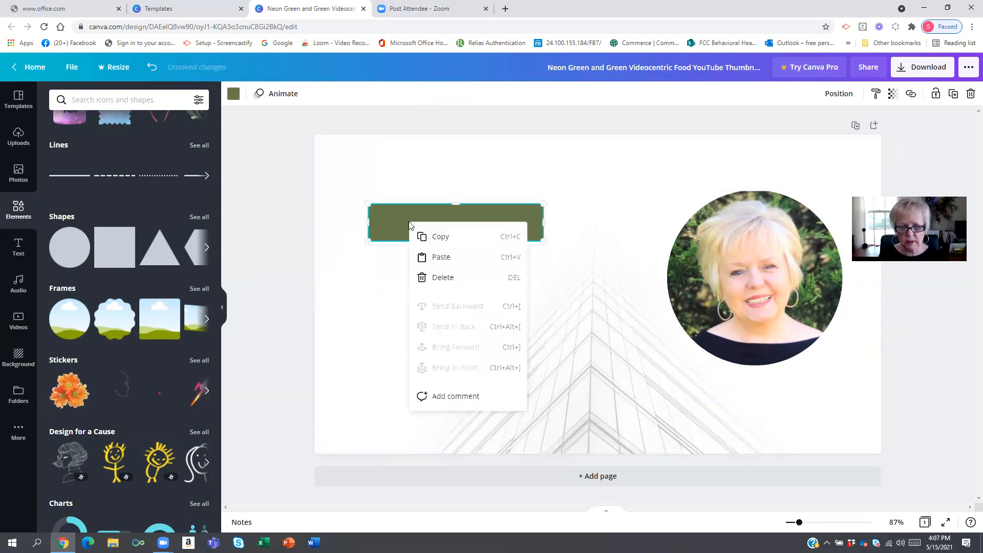
click(446, 240)
right_click(488, 230)
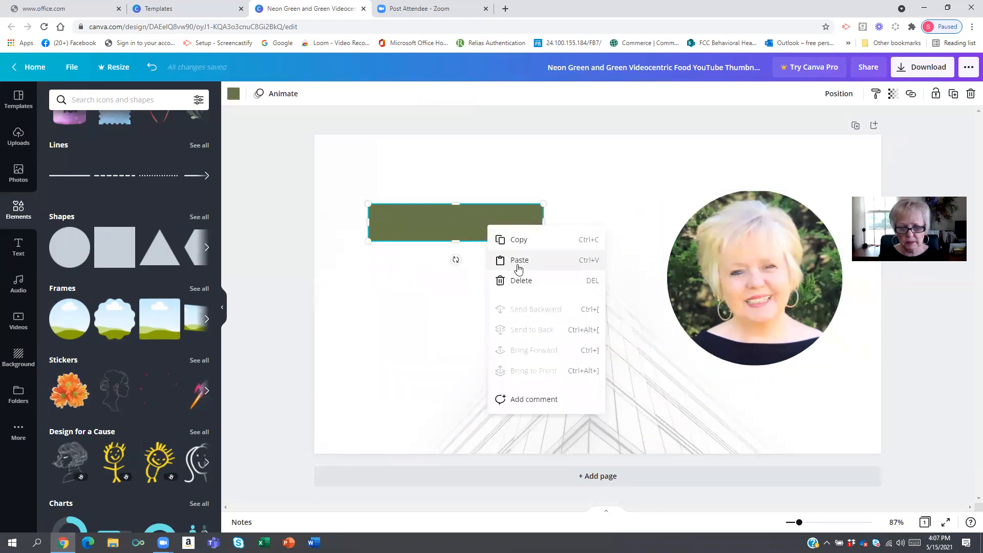
click(516, 261)
right_click(495, 281)
click(524, 315)
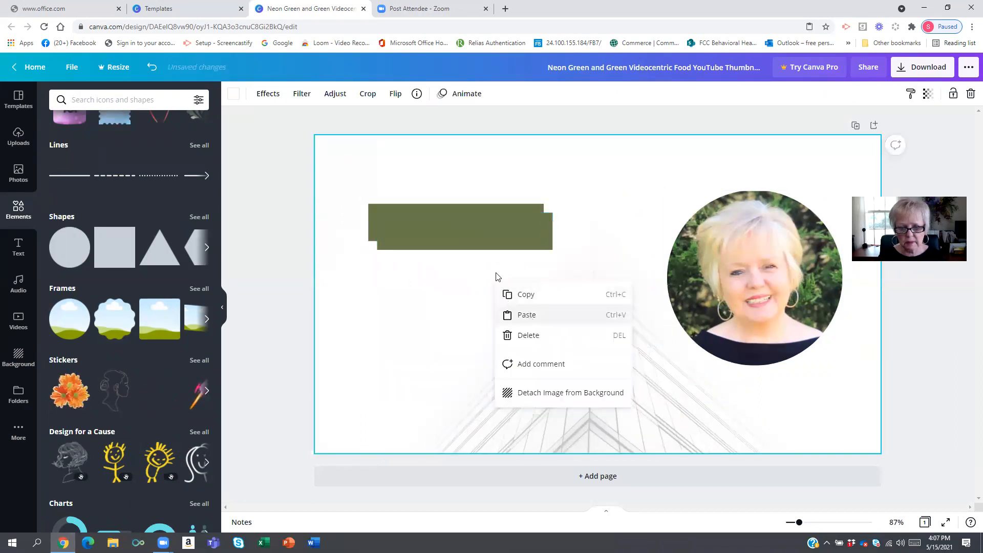
drag(449, 240, 436, 291)
click(443, 338)
drag(443, 338, 447, 348)
drag(442, 292, 428, 287)
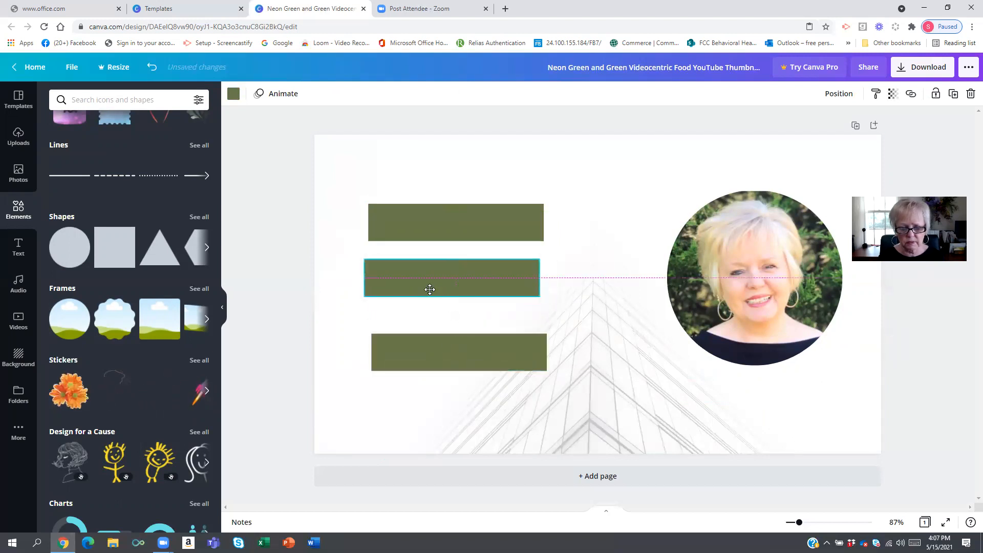
- Color the top two bars dark blue
click(386, 212)
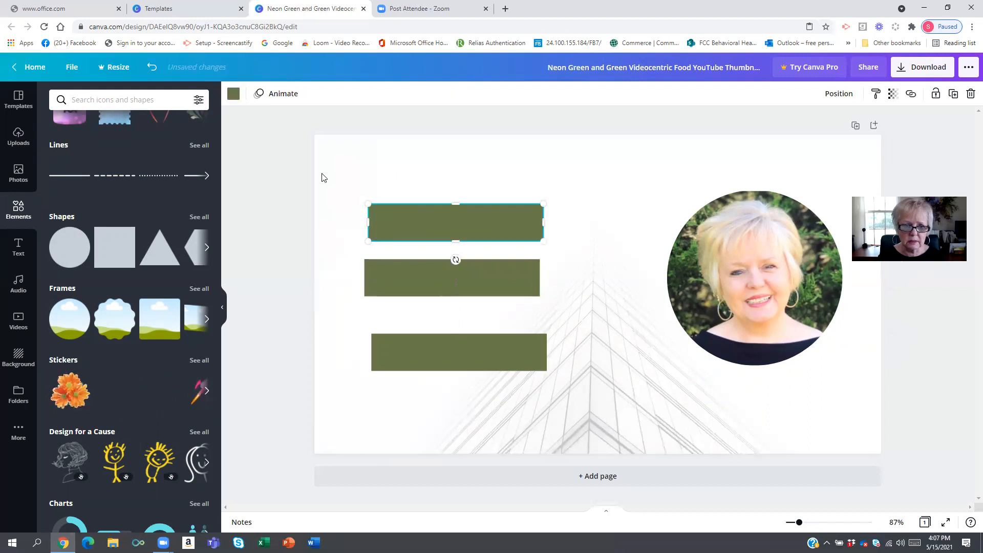
click(235, 96)
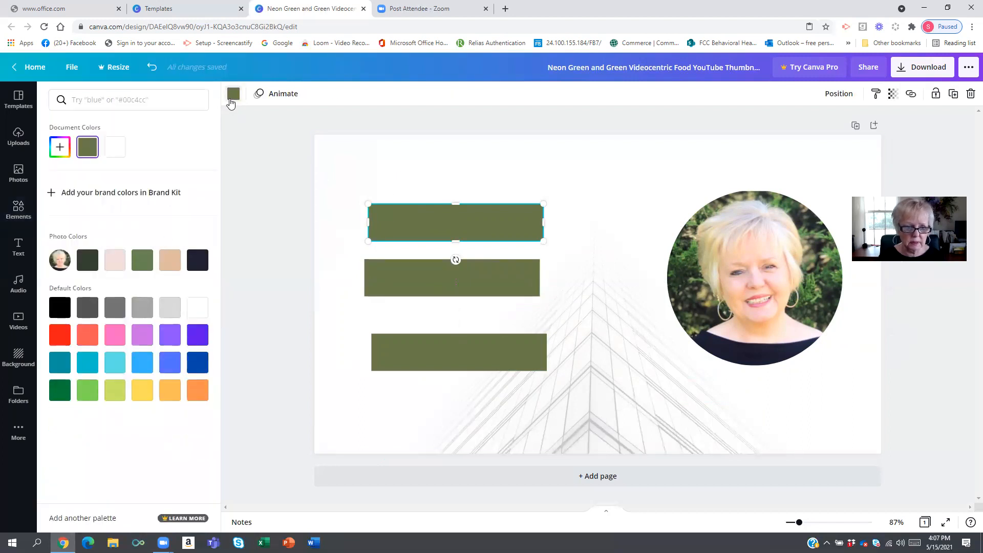
click(198, 364)
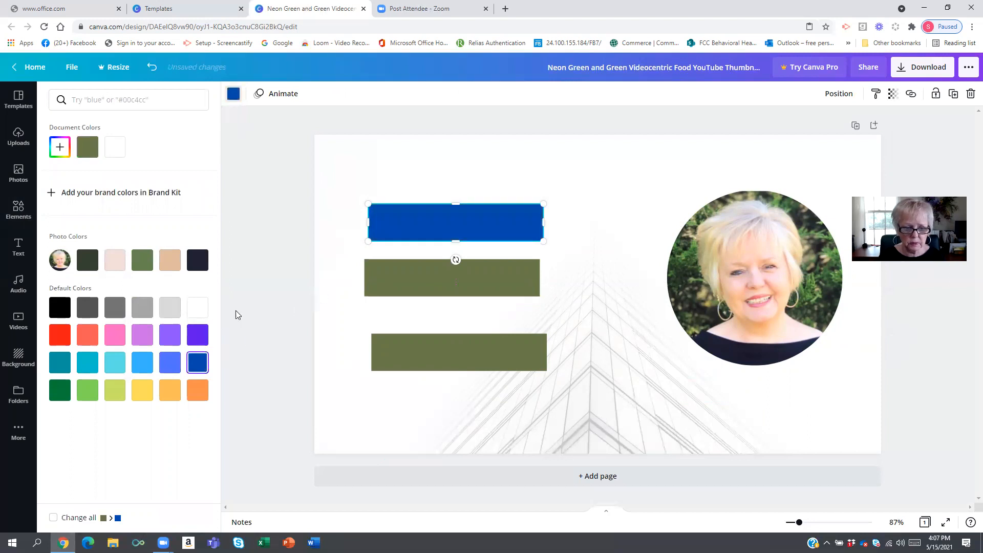
drag(404, 277, 398, 280)
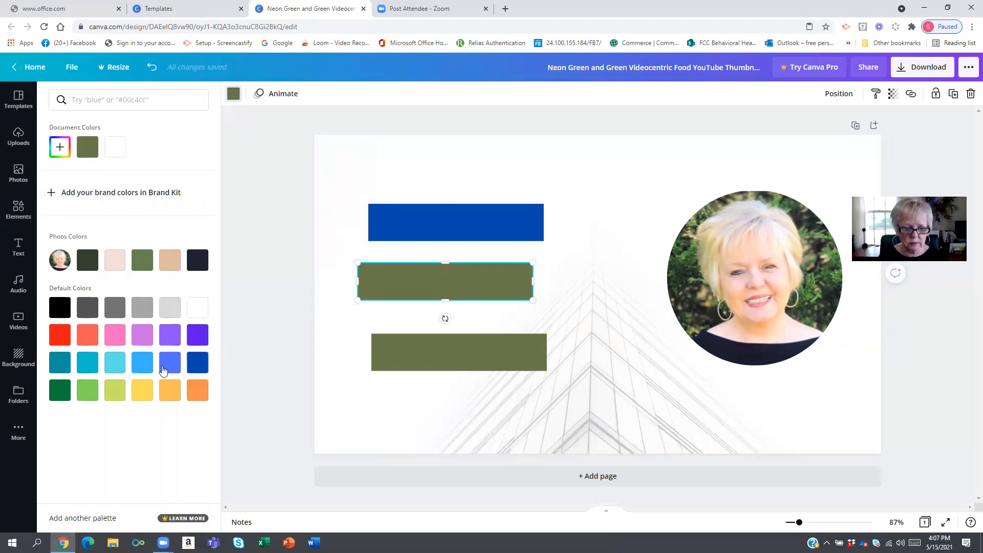
click(200, 363)
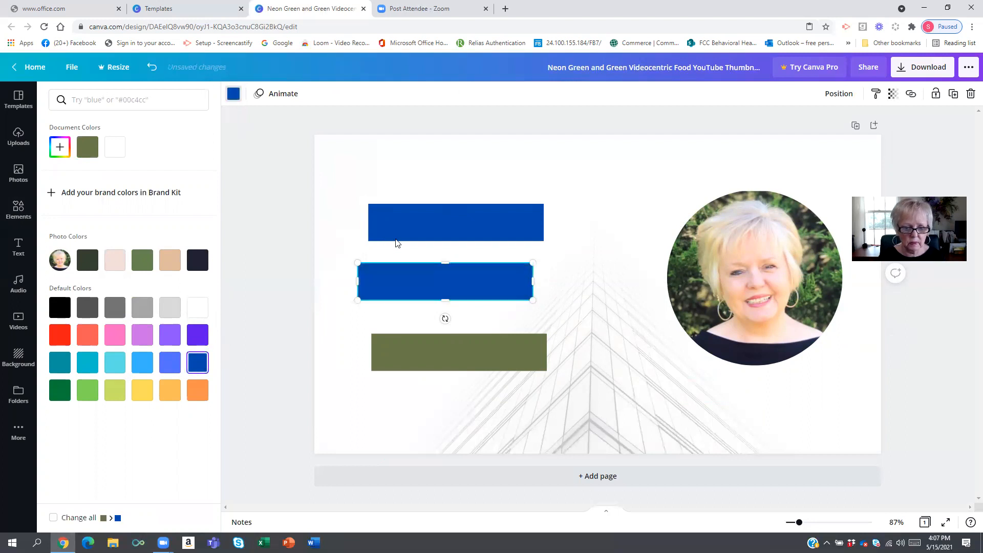
- Rearrange the bars so the green bar sits between the two blue bars
drag(421, 287, 426, 415)
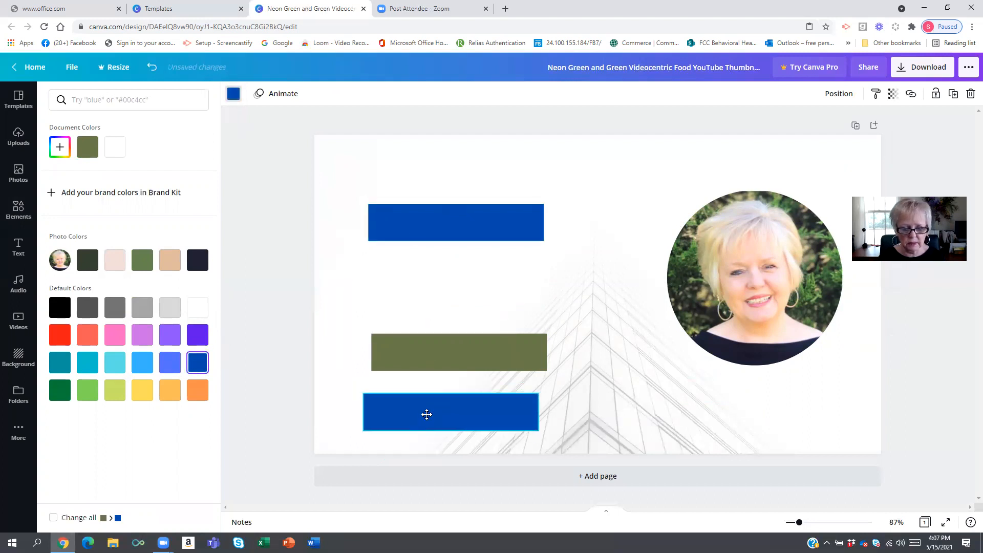
drag(452, 358, 445, 297)
drag(455, 422, 457, 359)
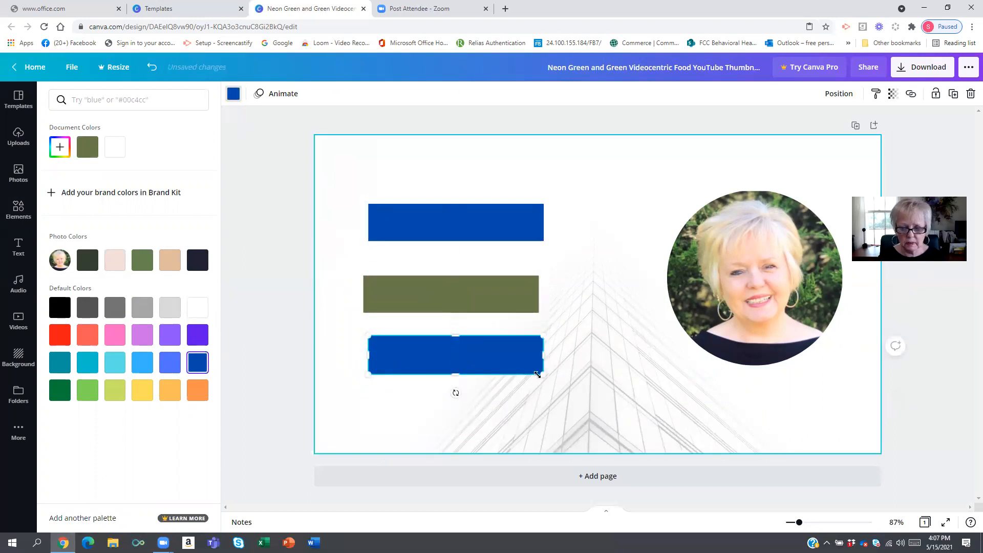
- Color the lowest bar red, move it to the page's bottom edge and stretch it across the full width
click(64, 340)
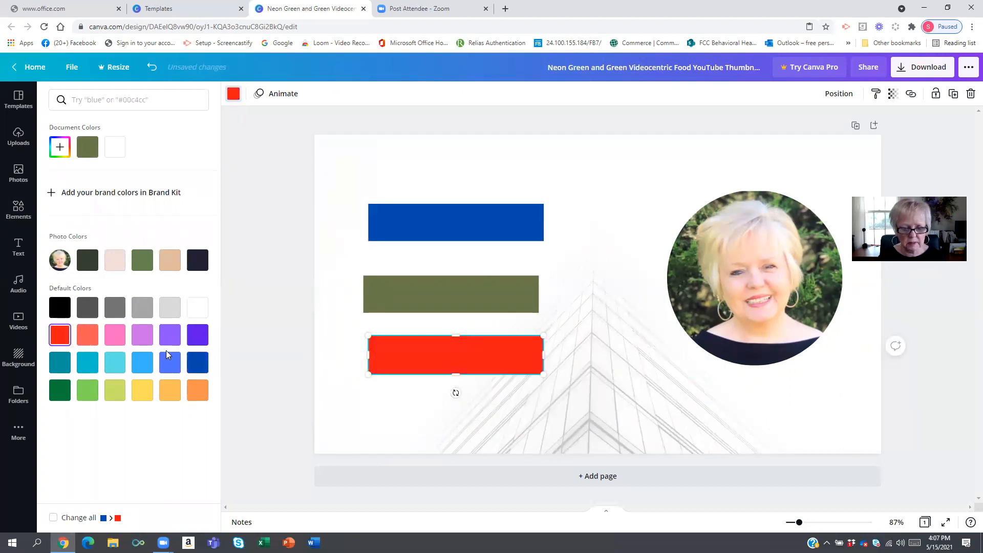
drag(379, 408, 338, 438)
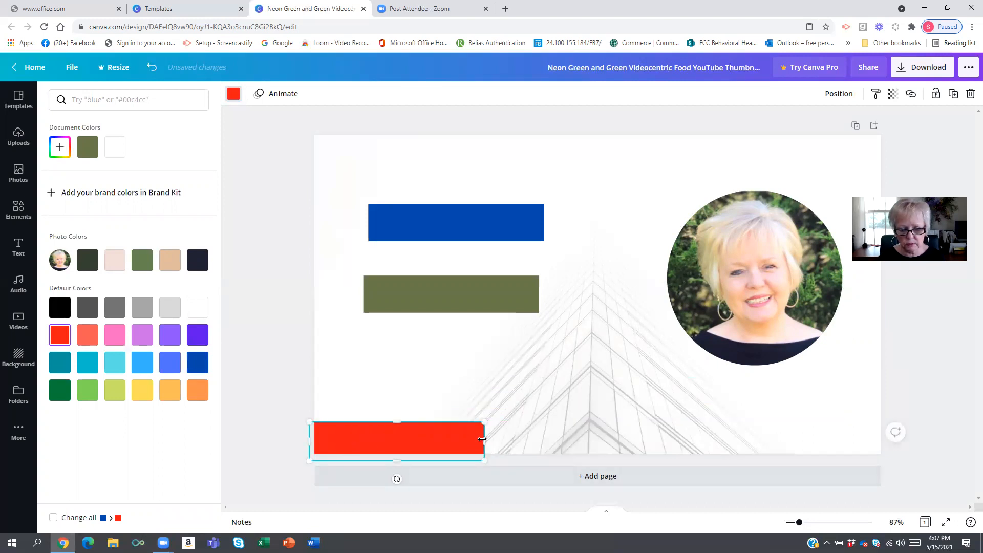
drag(483, 438, 881, 433)
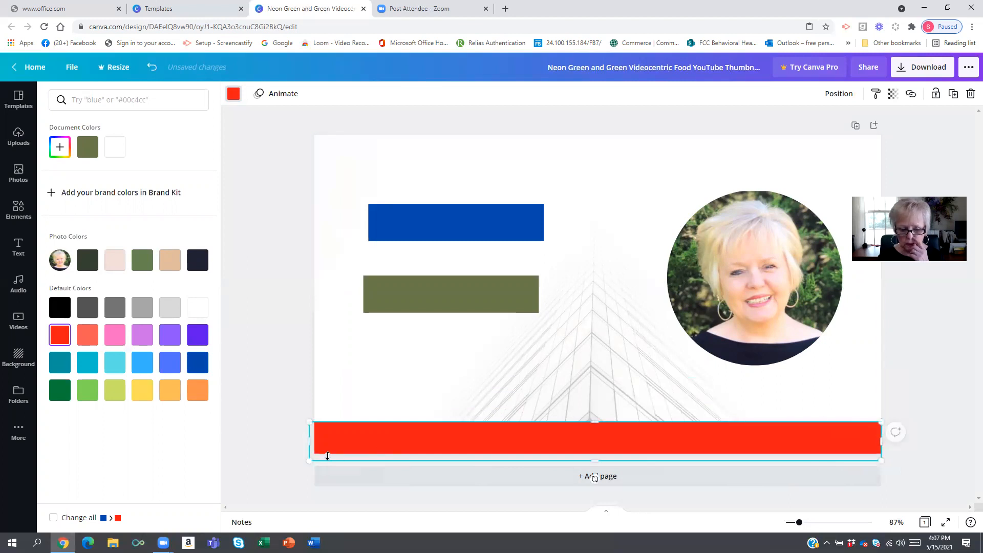
drag(305, 442, 311, 443)
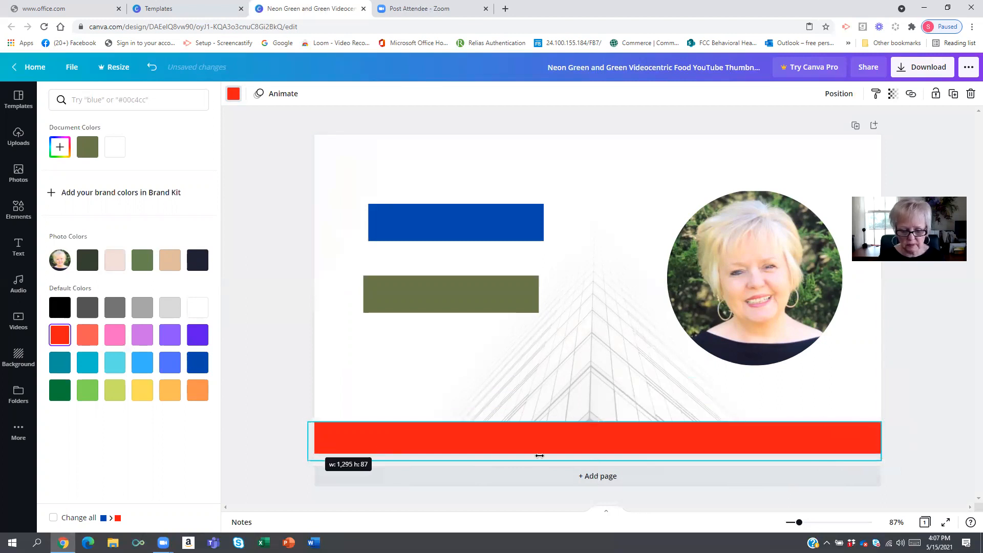
drag(542, 460, 607, 453)
drag(325, 438, 318, 437)
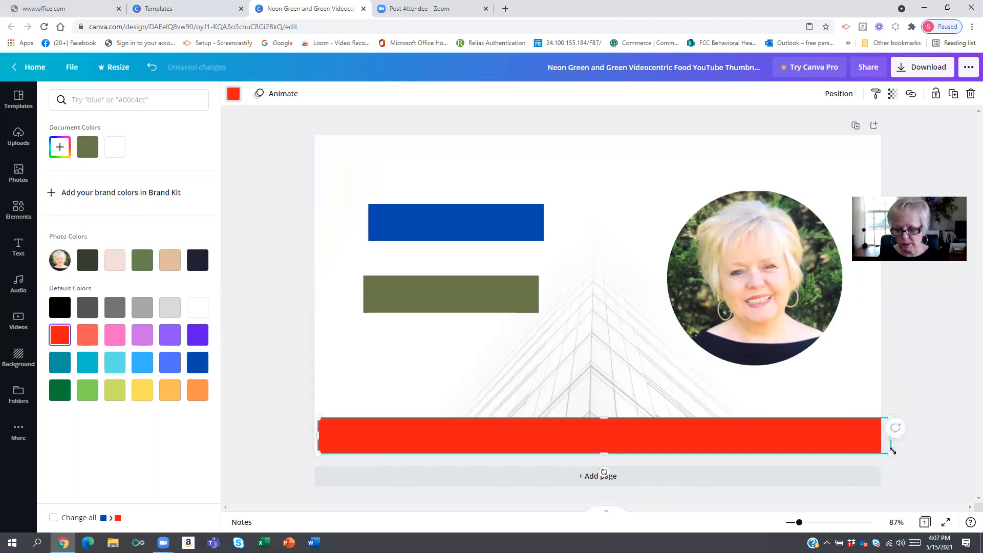
click(908, 422)
drag(889, 439, 879, 441)
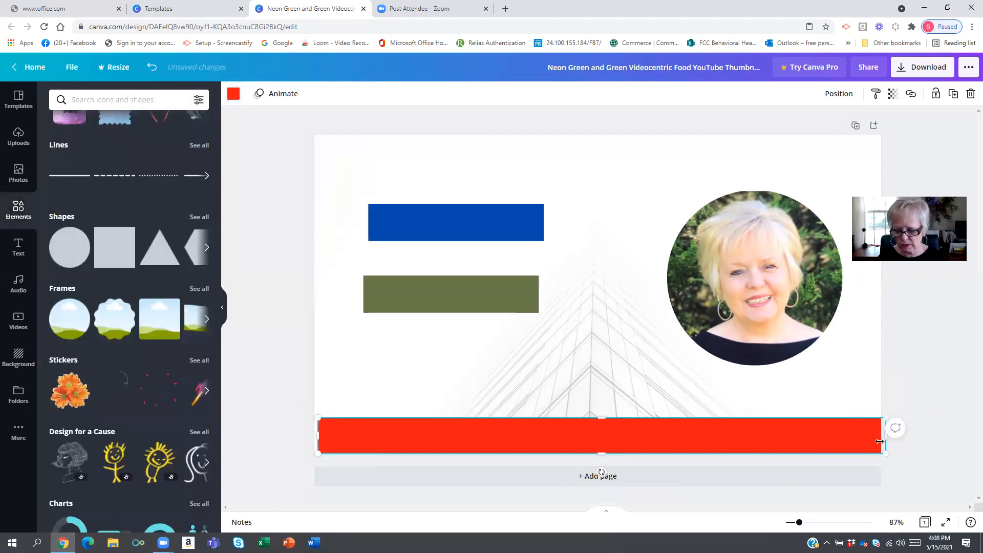
click(907, 392)
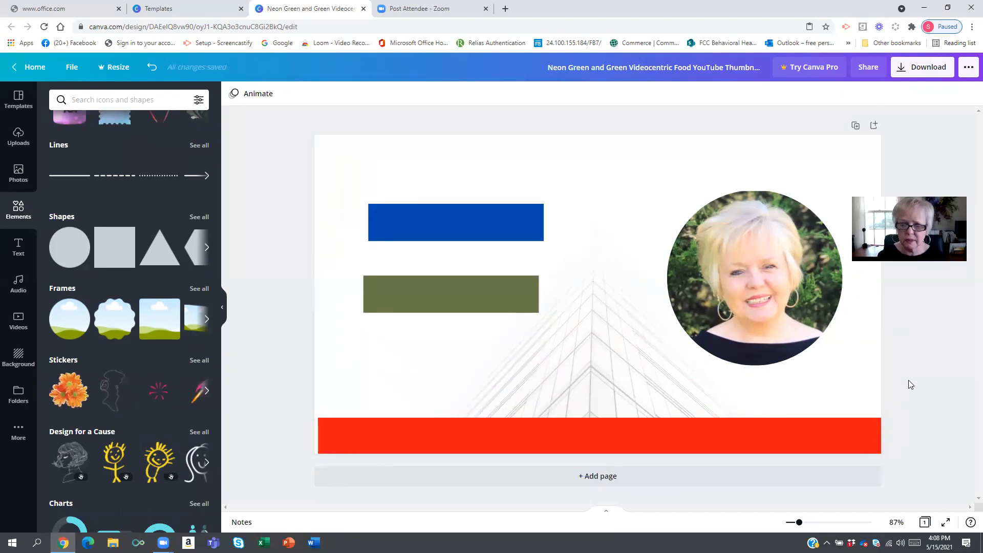
- Color the middle bar white
click(400, 310)
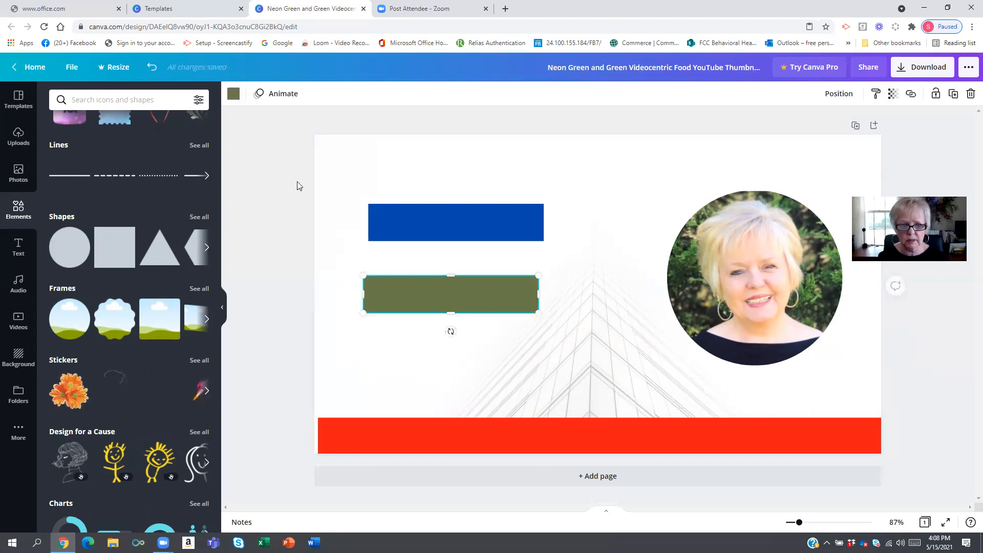
click(233, 93)
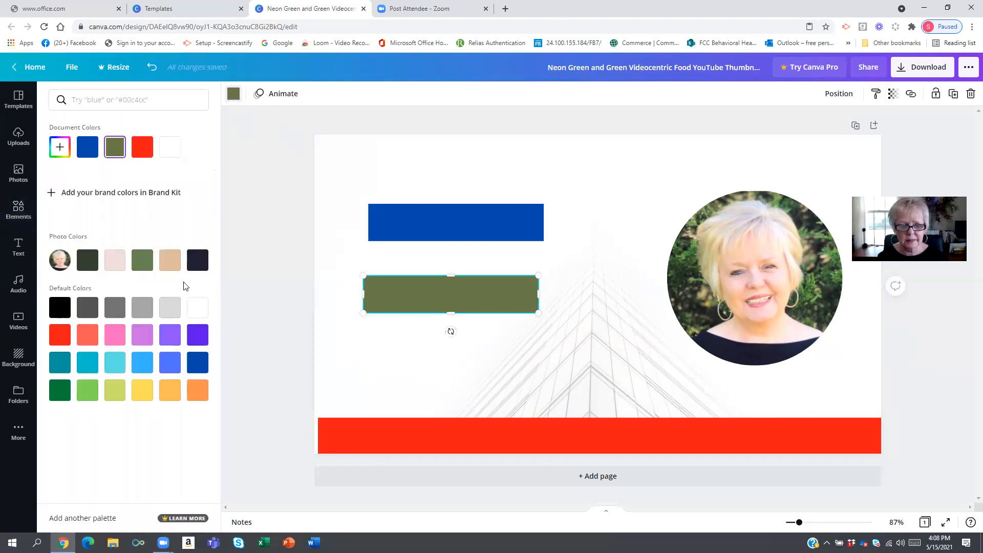
click(197, 307)
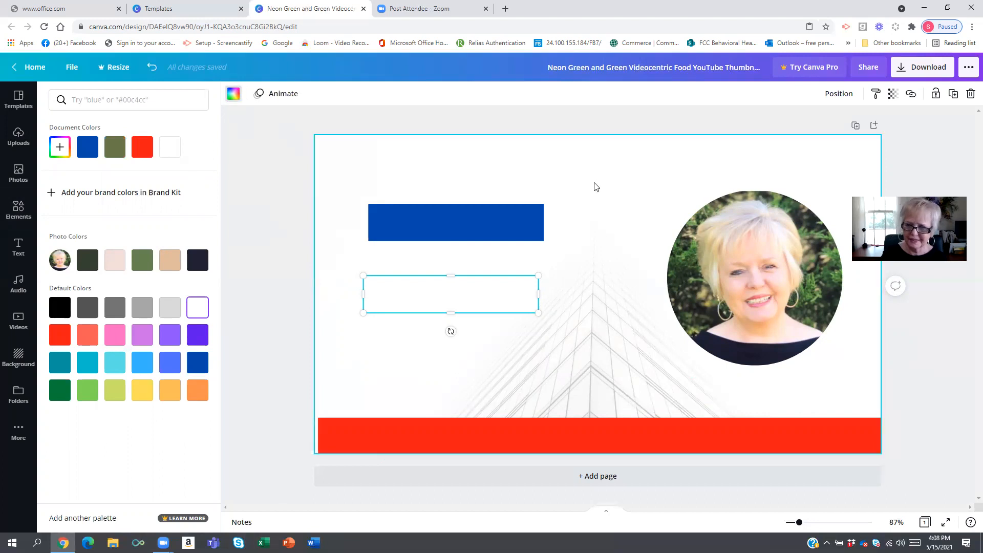
- Add the 'White Christmas' text combination to the page
click(407, 232)
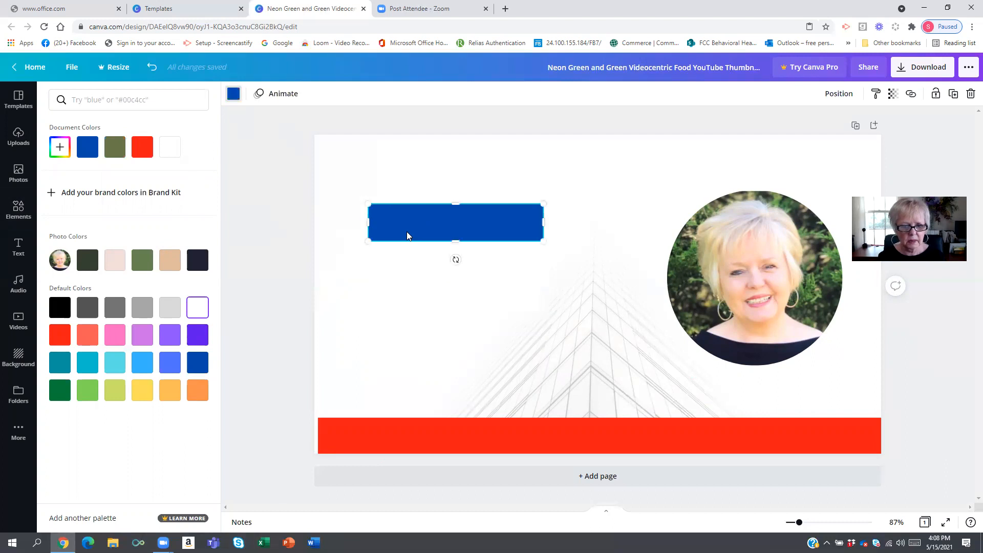
click(18, 247)
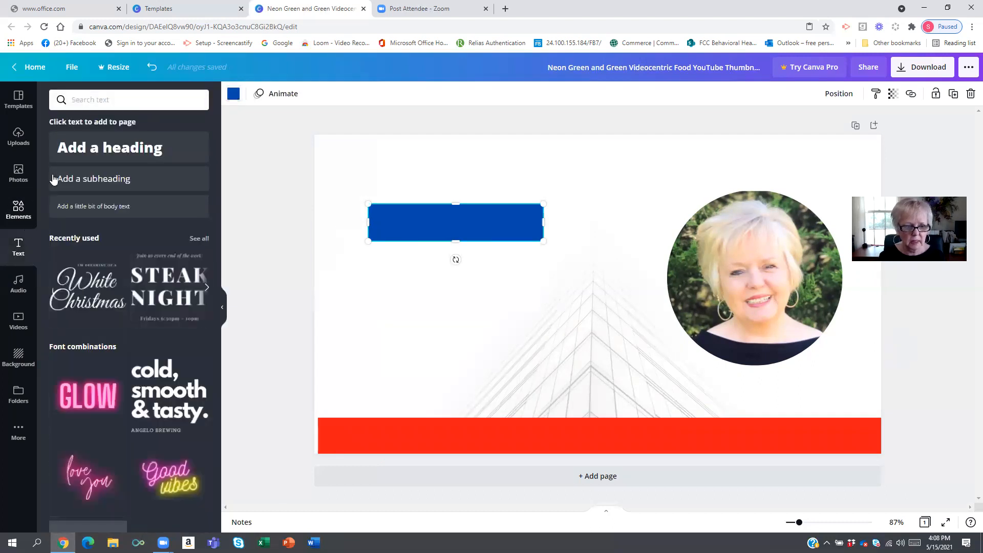
click(84, 290)
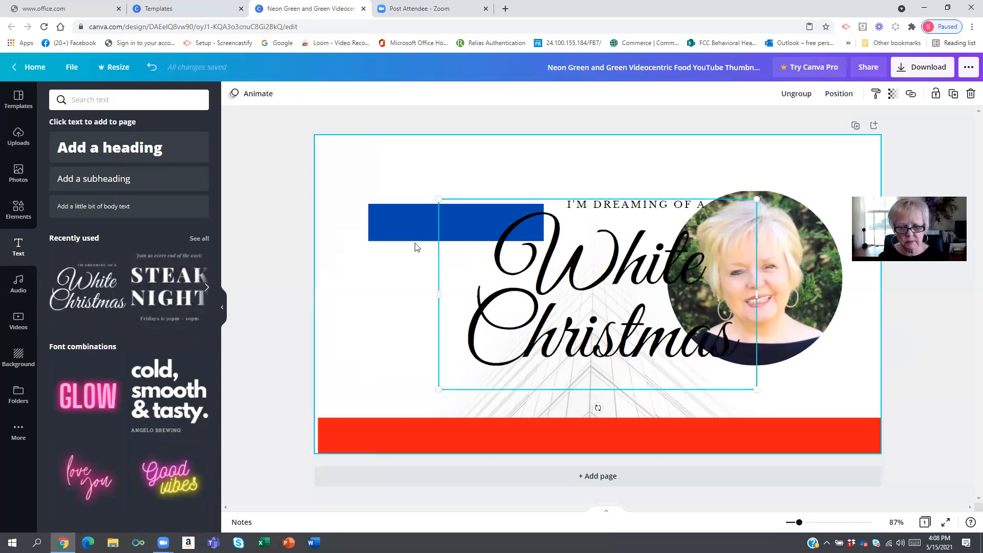
- Replace the script text of the combination with 'My Best Tips'
click(492, 251)
click(497, 252)
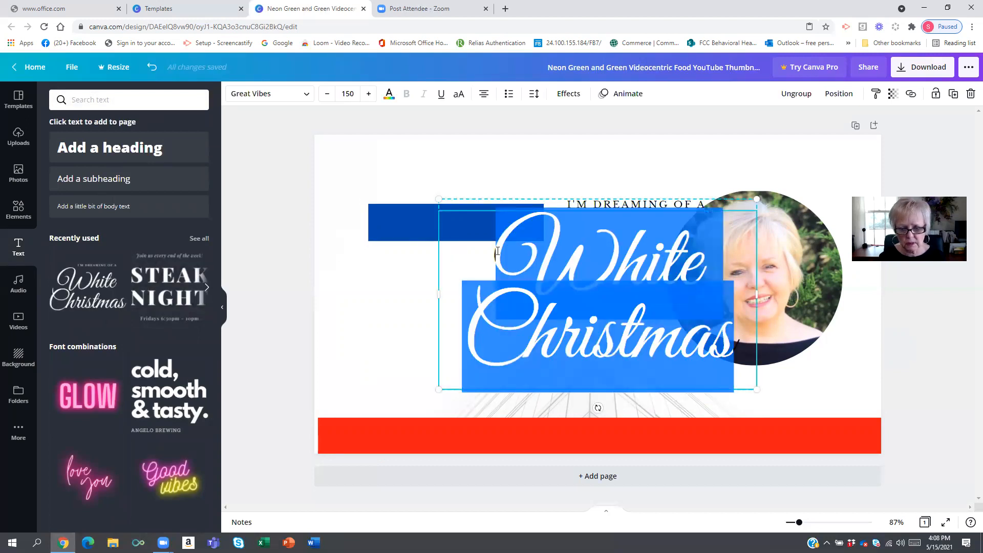
text(My)
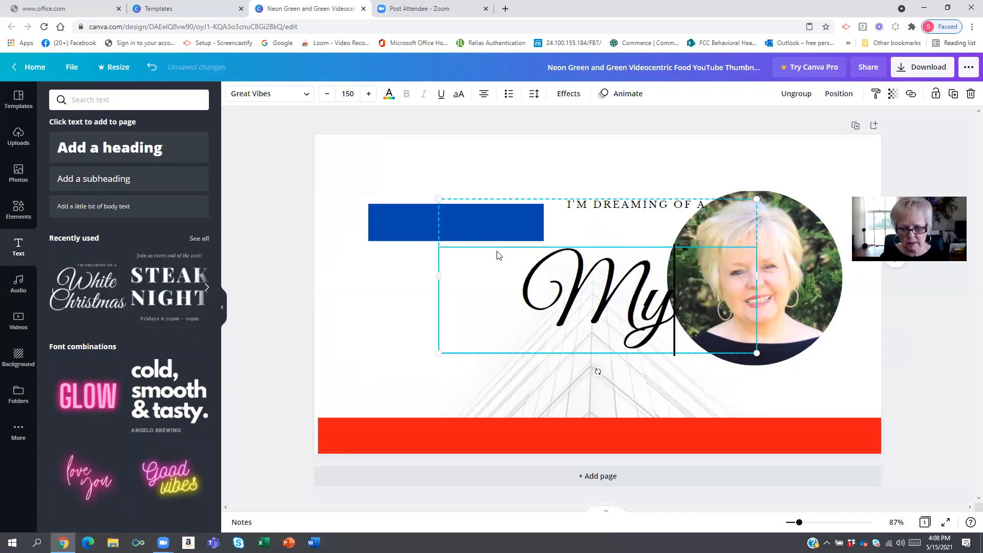
text( Bes)
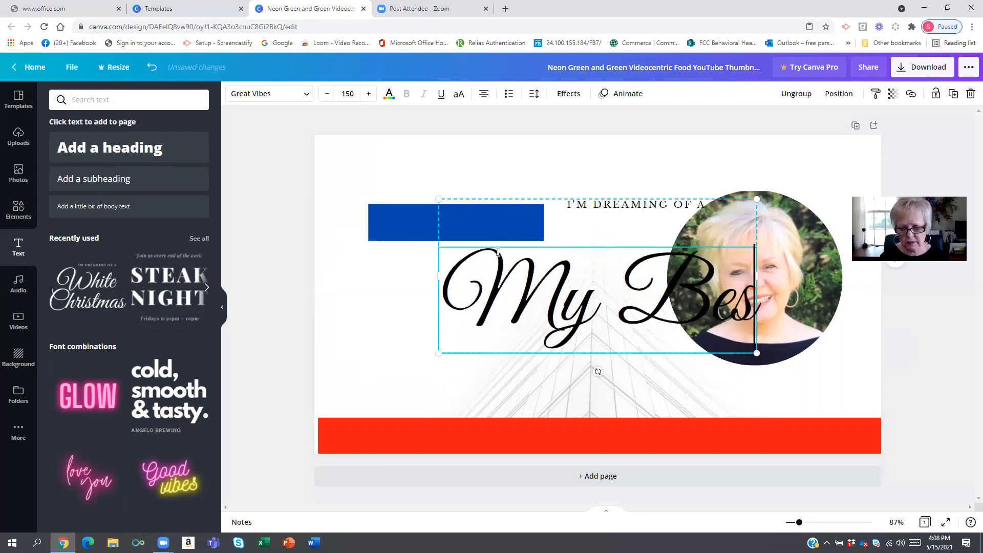
text(t Tips)
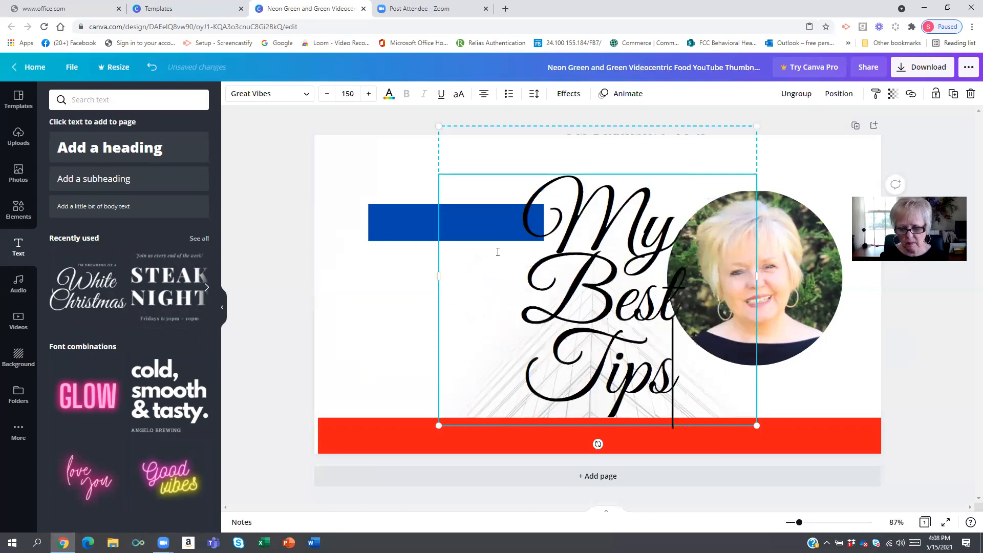
- Move the text group to the left side of the page and delete its 'I'M DREAMING OF A' line
drag(443, 129, 386, 193)
drag(555, 280, 626, 280)
click(502, 214)
drag(507, 216, 502, 197)
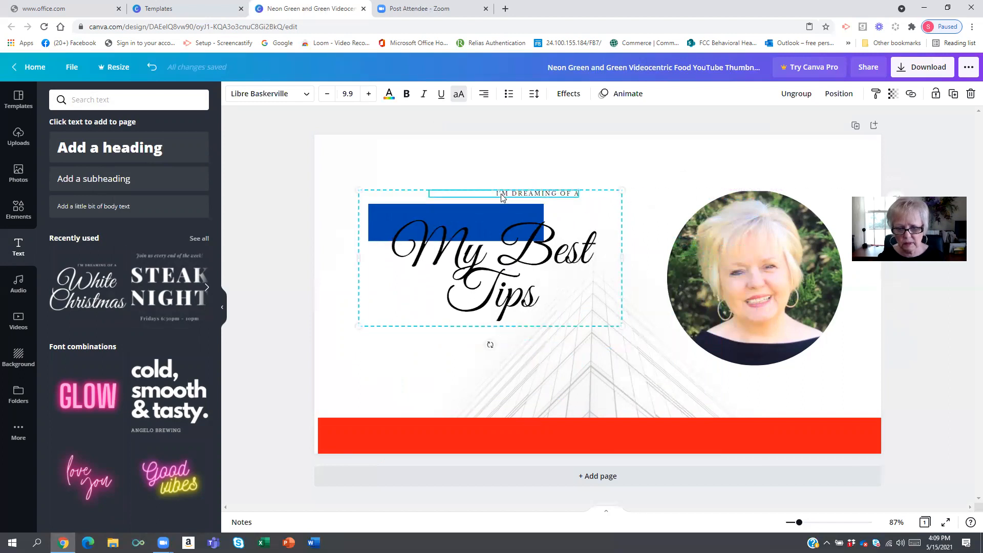
right_click(502, 197)
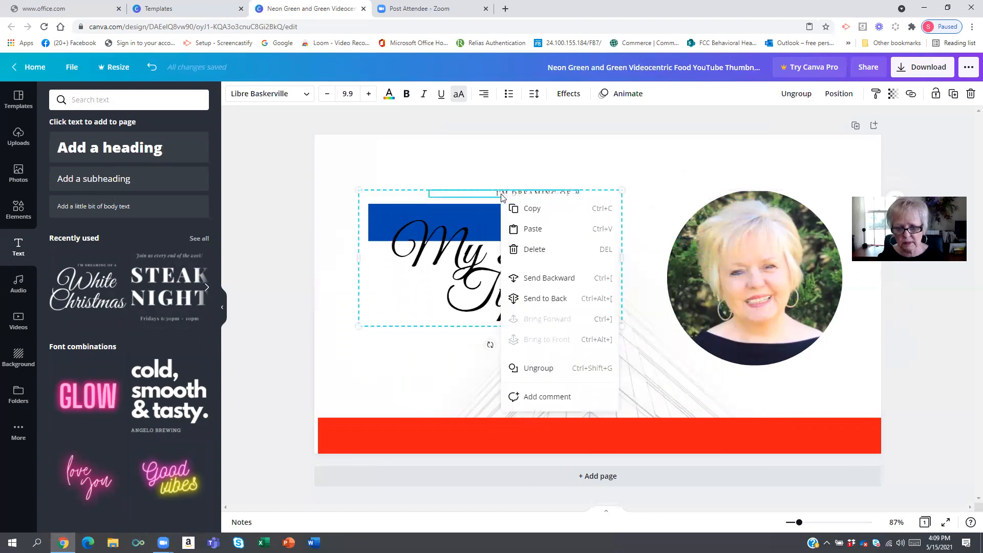
click(526, 248)
- Color the 'My Best Tips' text white and reduce its font size to 72.4
click(399, 236)
drag(399, 236, 532, 266)
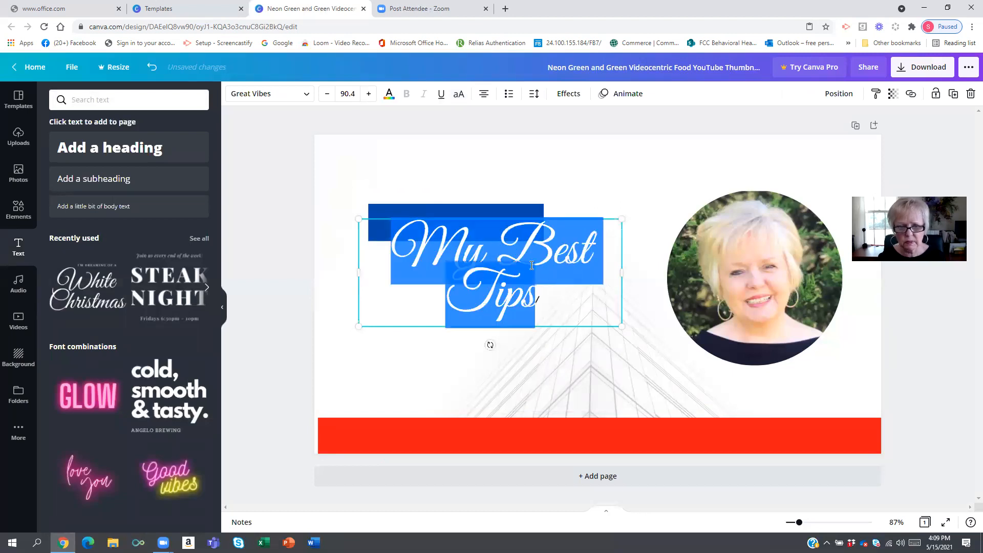
click(388, 95)
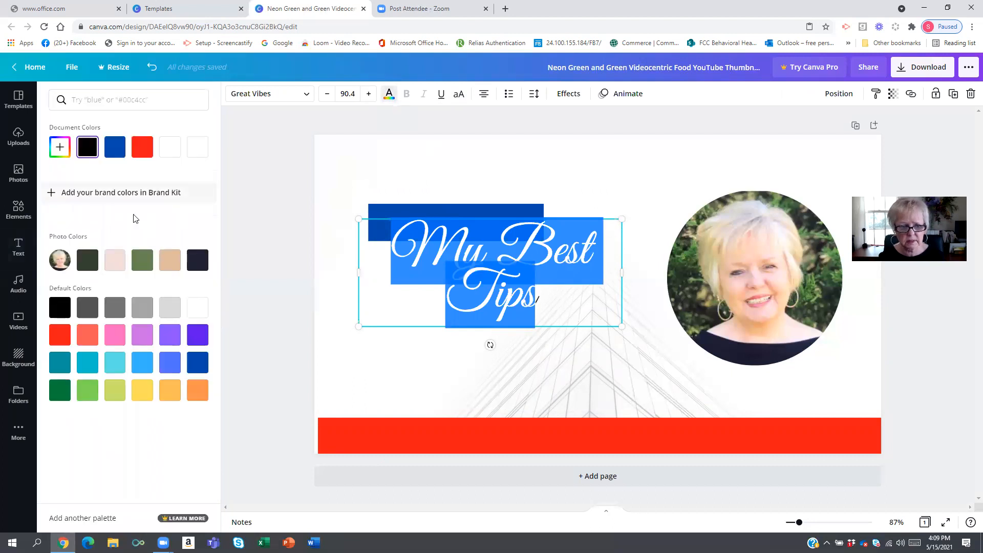
click(202, 300)
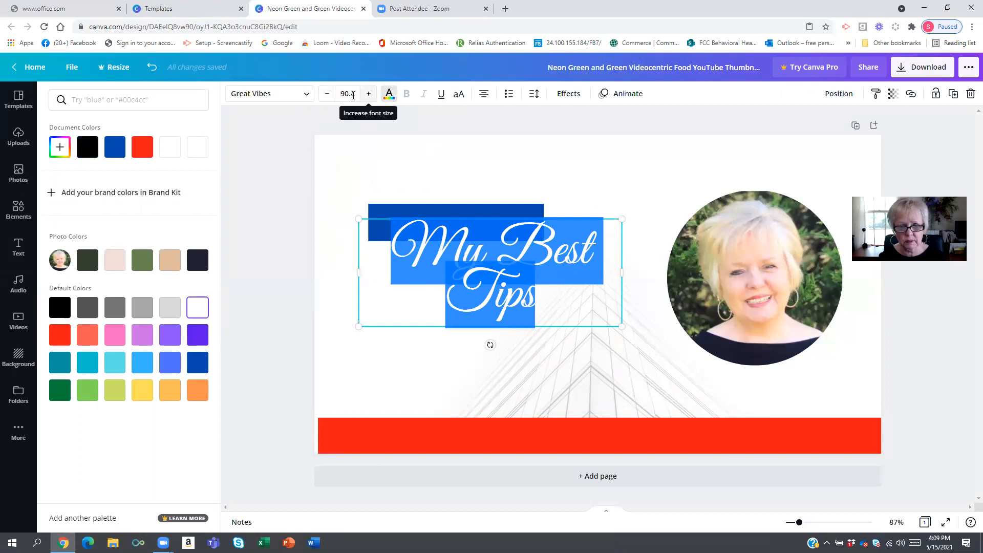
click(326, 94)
click(326, 94)
click(326, 94)
click(326, 94)
click(326, 93)
click(326, 94)
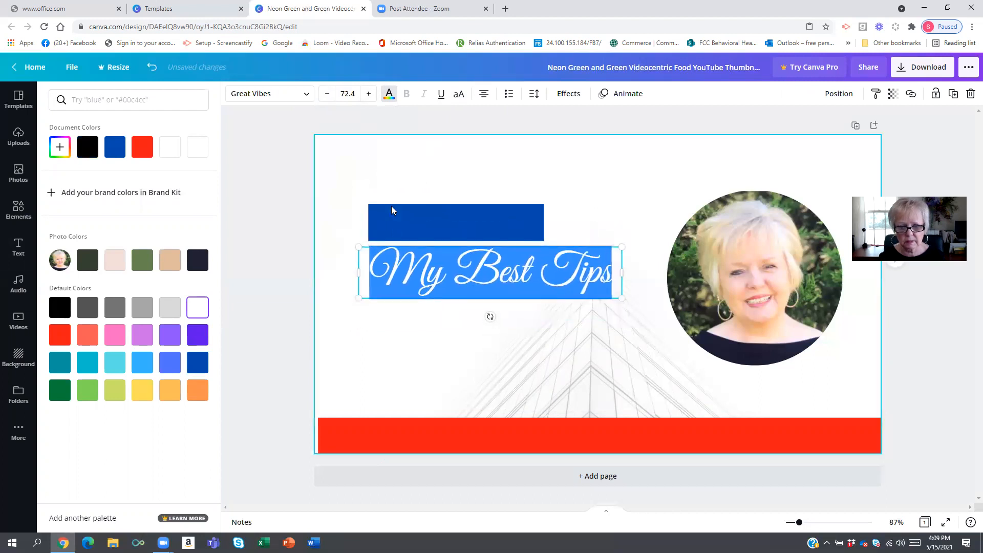
- Overwrite the title text with 'B' by mistake and undo it
text(B)
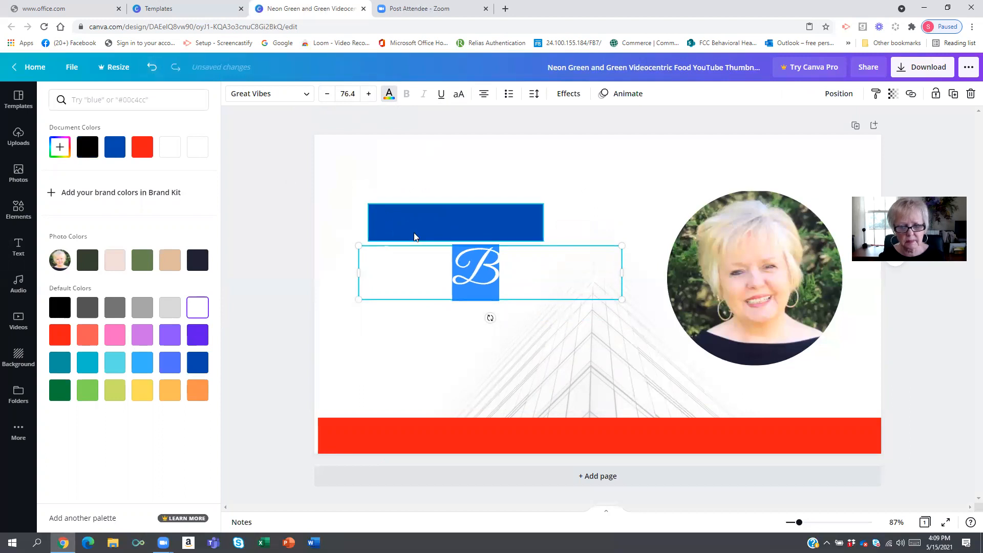
click(152, 68)
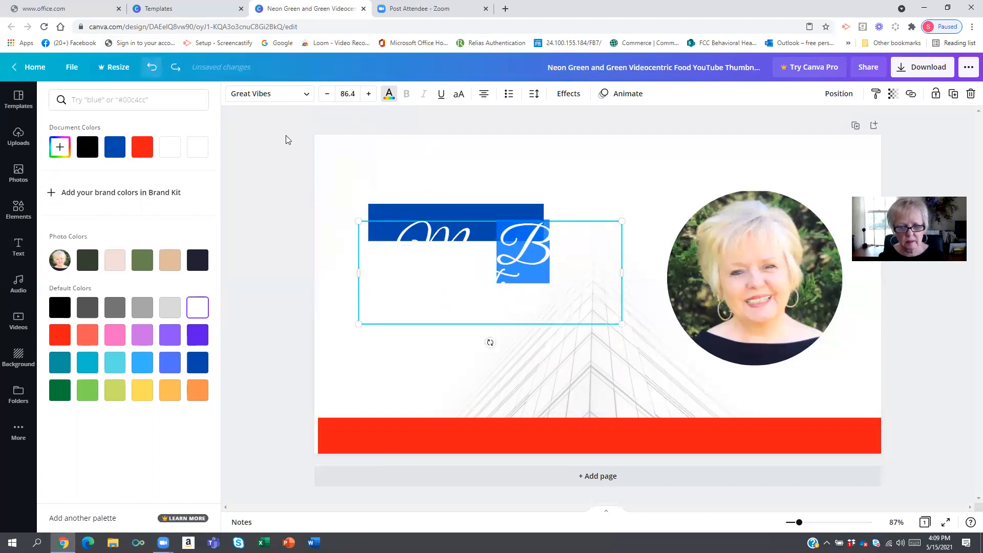
- Scale the title text box down and move it onto the top blue bar
click(408, 219)
drag(464, 255, 433, 238)
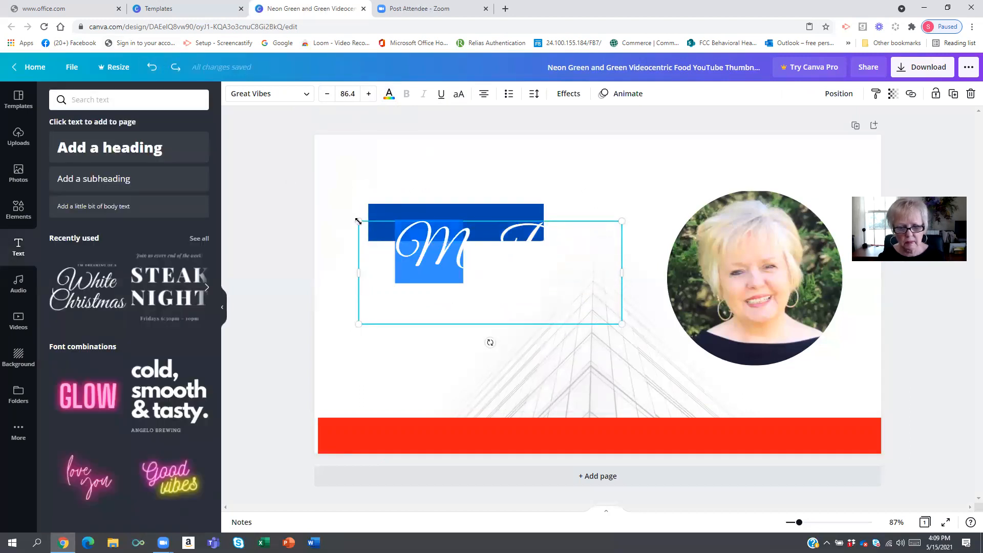
drag(372, 241, 435, 266)
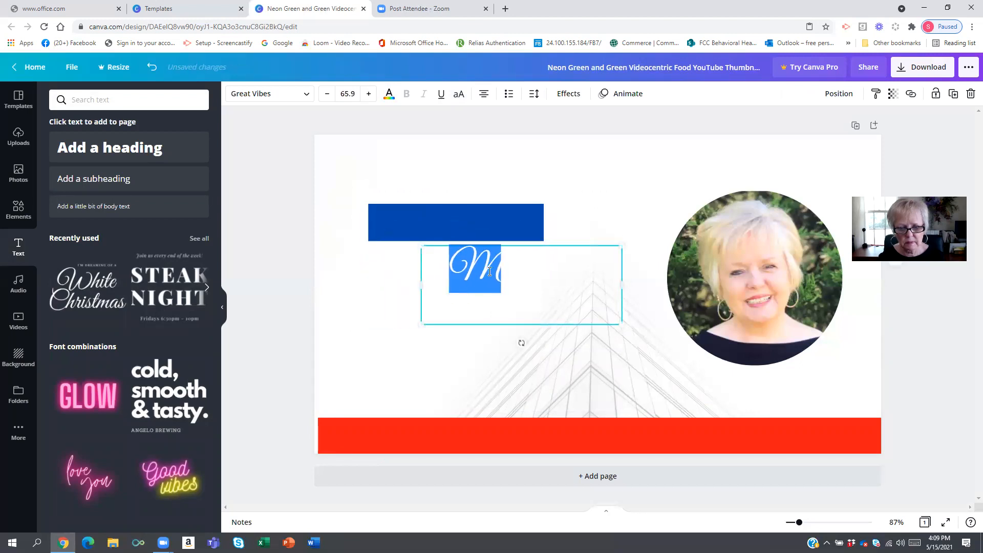
drag(580, 283, 430, 286)
click(423, 288)
drag(598, 314, 433, 256)
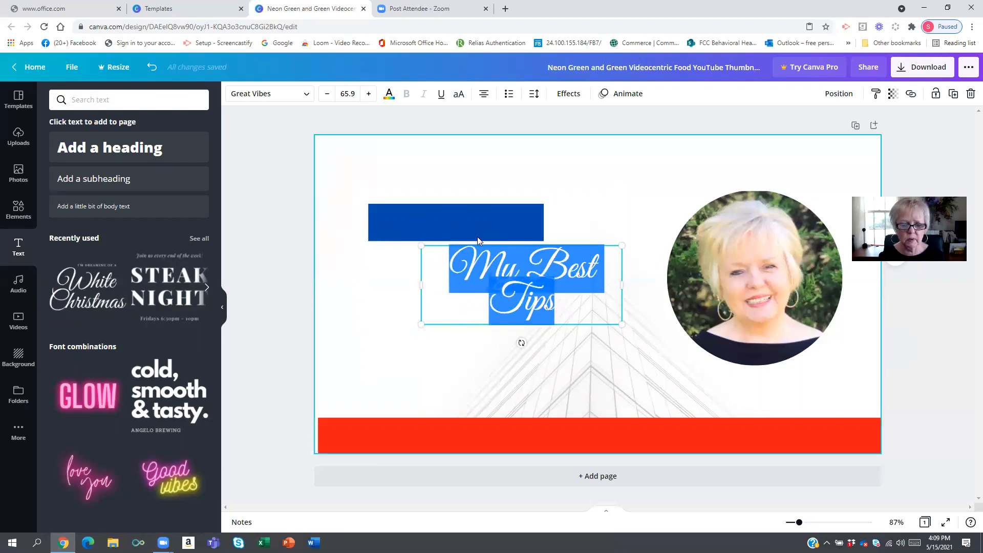
drag(439, 250, 422, 211)
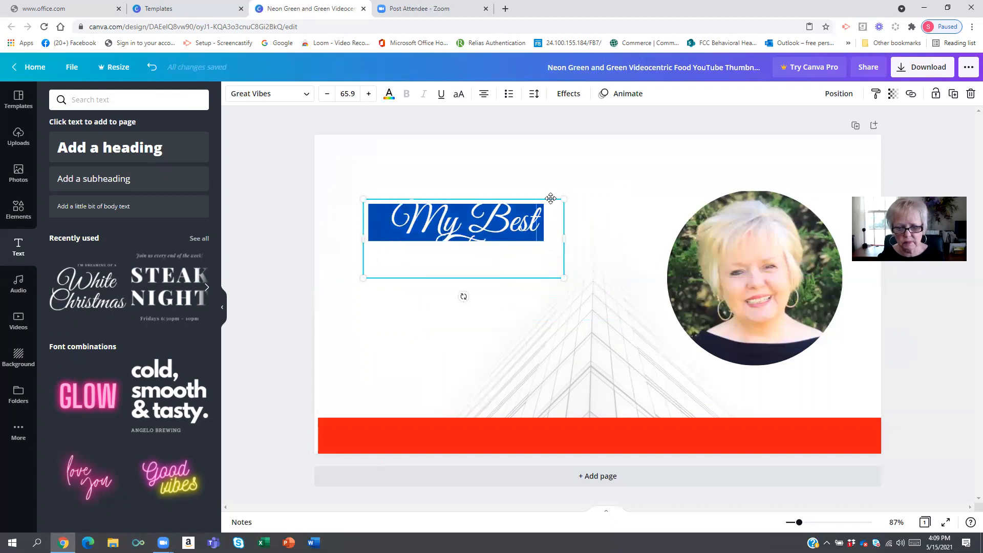
drag(461, 286, 434, 307)
- Widen the top blue bar to about 606 px and reposition the title text over it
click(539, 218)
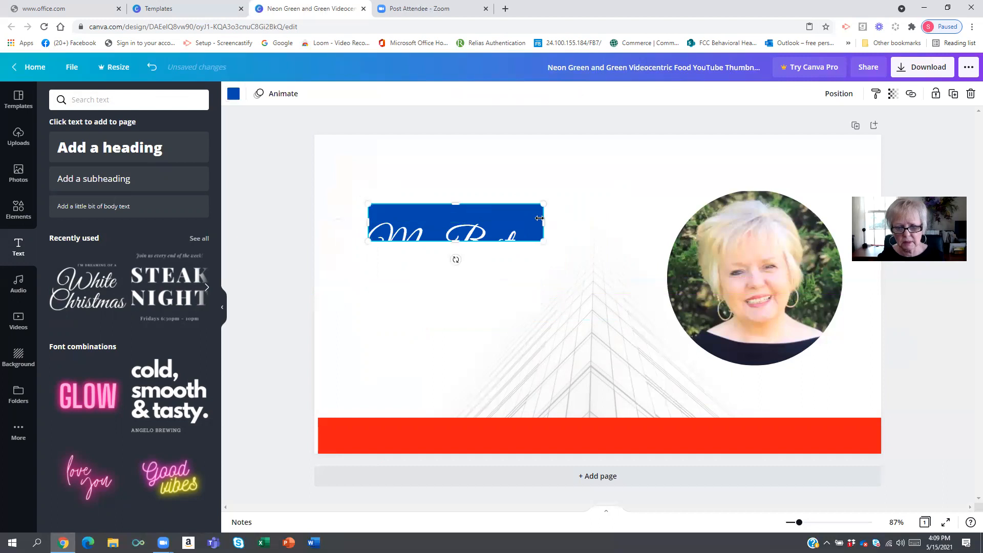
drag(544, 221, 635, 221)
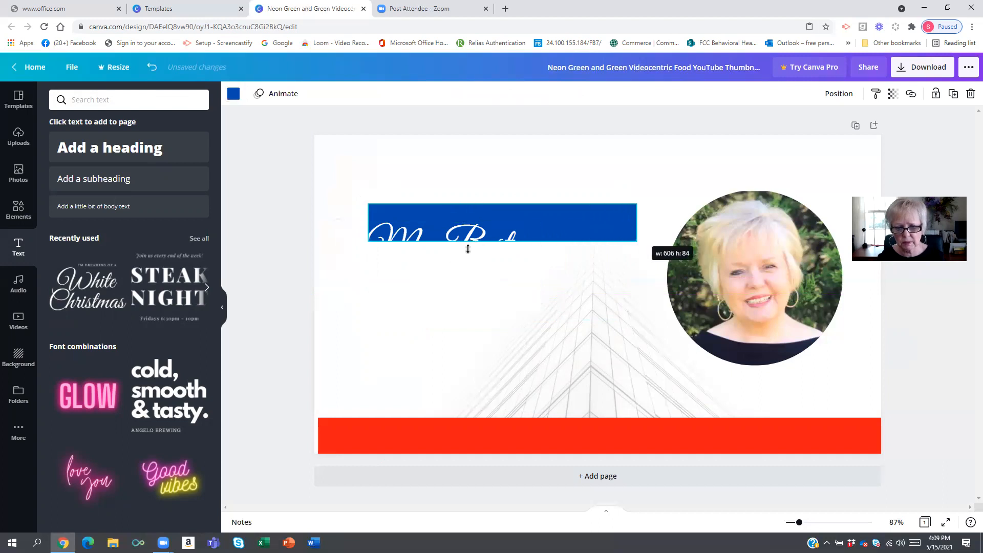
click(466, 246)
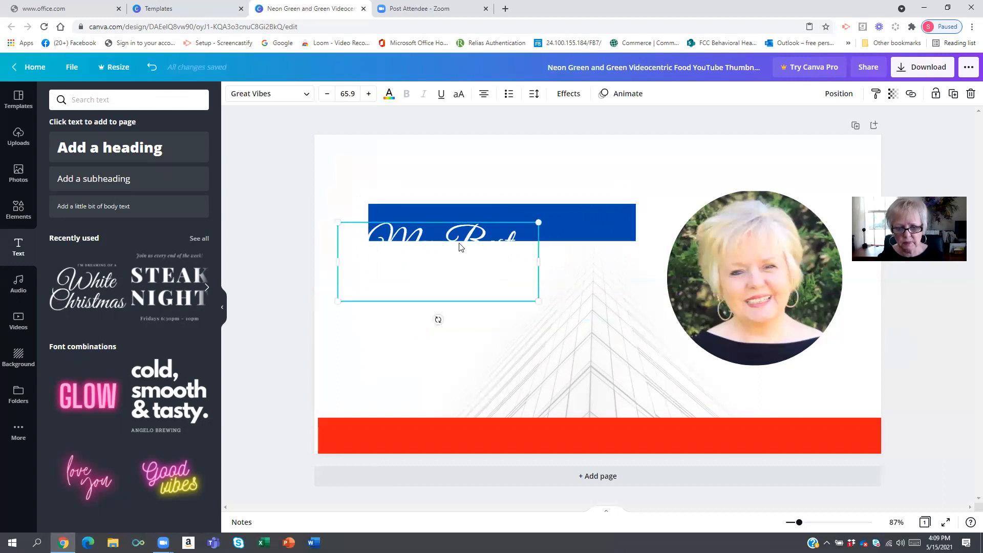
drag(465, 237, 494, 213)
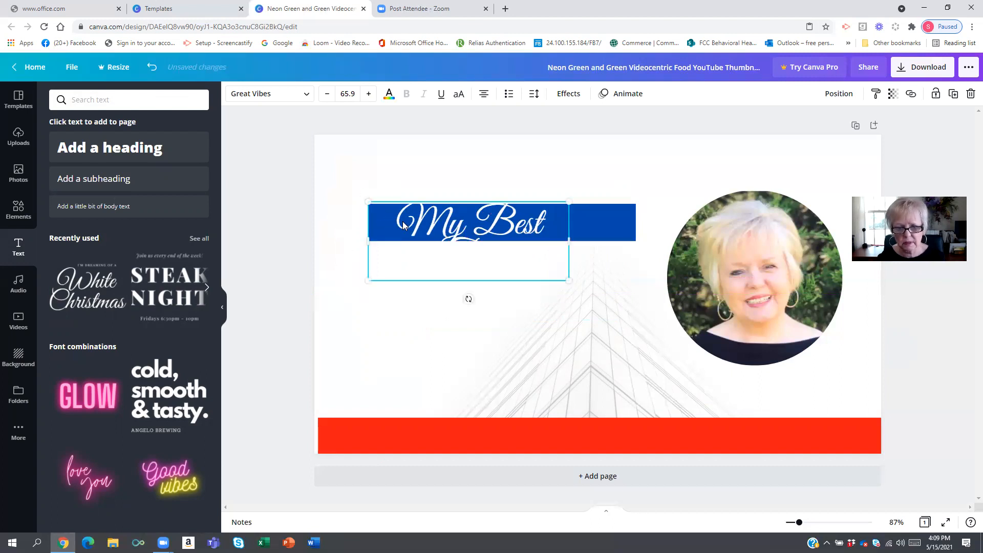
- Reduce the title's font size to 57.9 so it fits on one line over the bar
click(325, 95)
click(324, 95)
click(325, 95)
click(325, 95)
click(325, 95)
click(324, 95)
click(325, 95)
click(325, 95)
drag(447, 233, 484, 222)
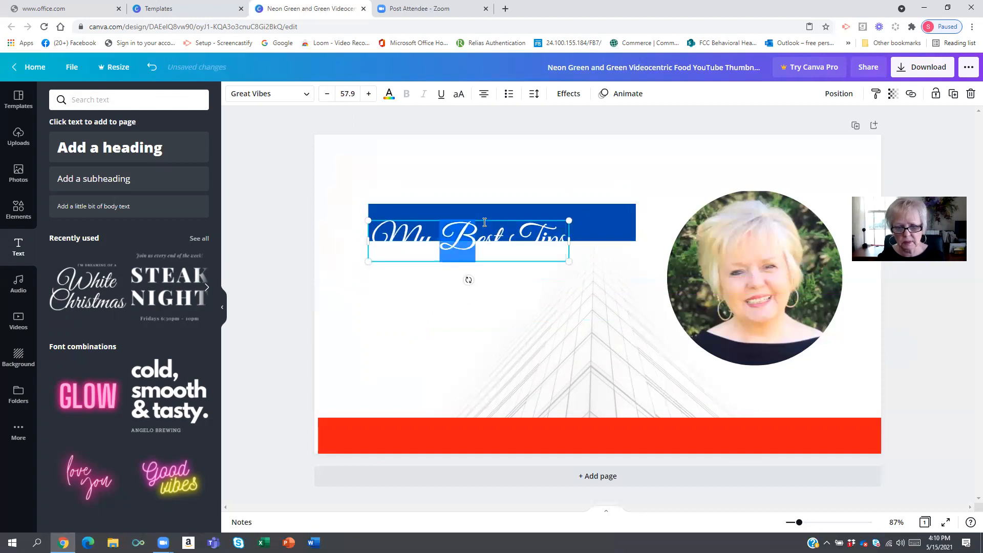
click(484, 222)
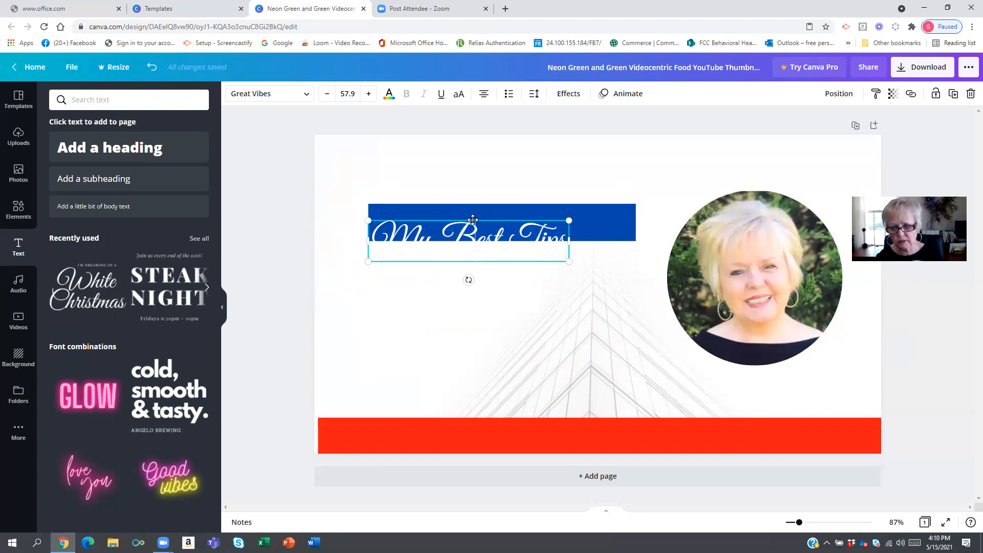
- Center the 'My Best Tips' title over the top blue bar and move the empty text box beneath it
drag(473, 221, 495, 209)
click(458, 279)
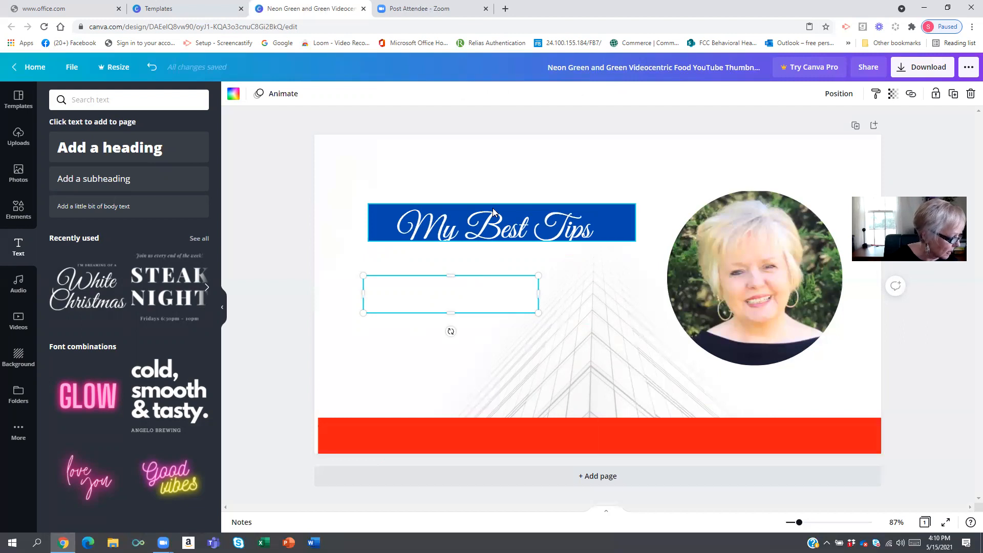
click(493, 208)
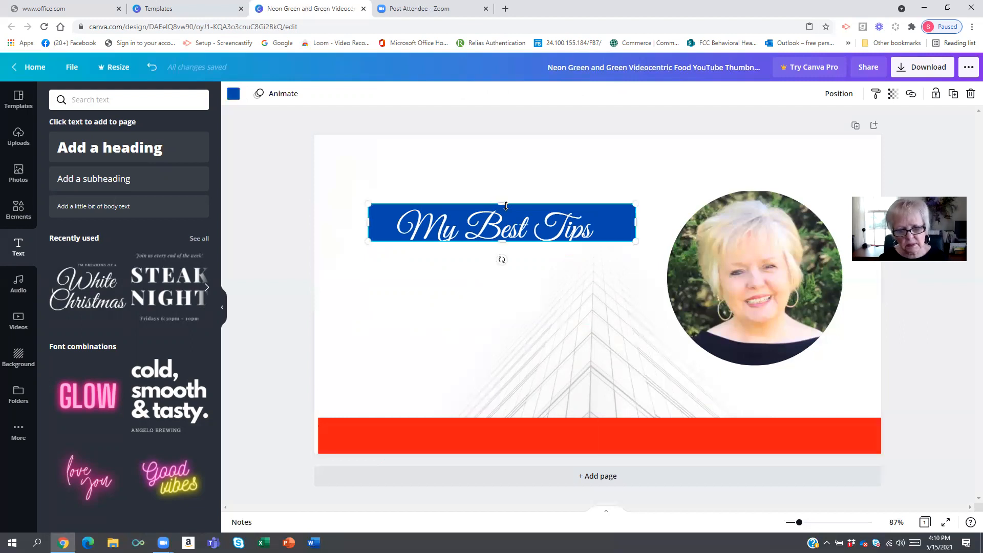
drag(492, 218, 495, 216)
click(430, 276)
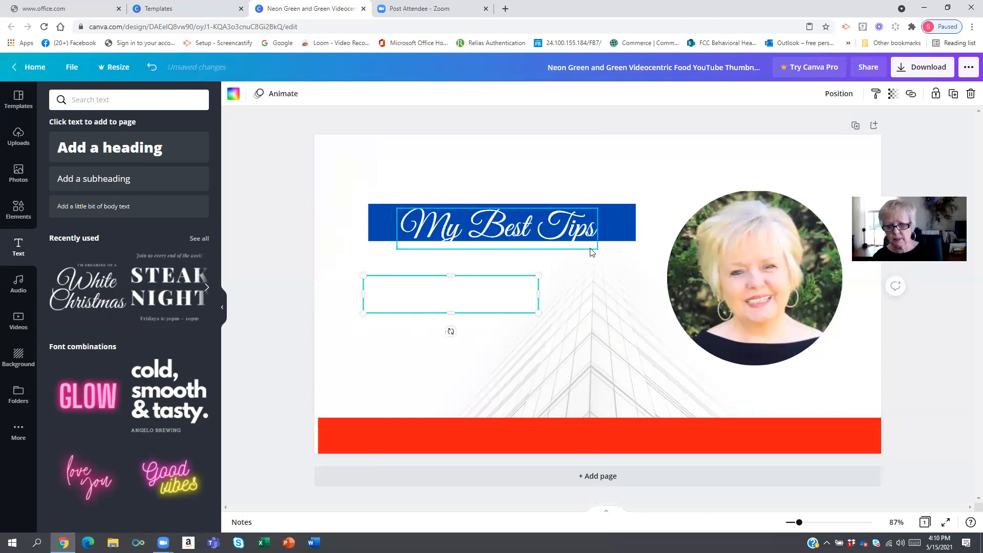
drag(433, 290, 475, 272)
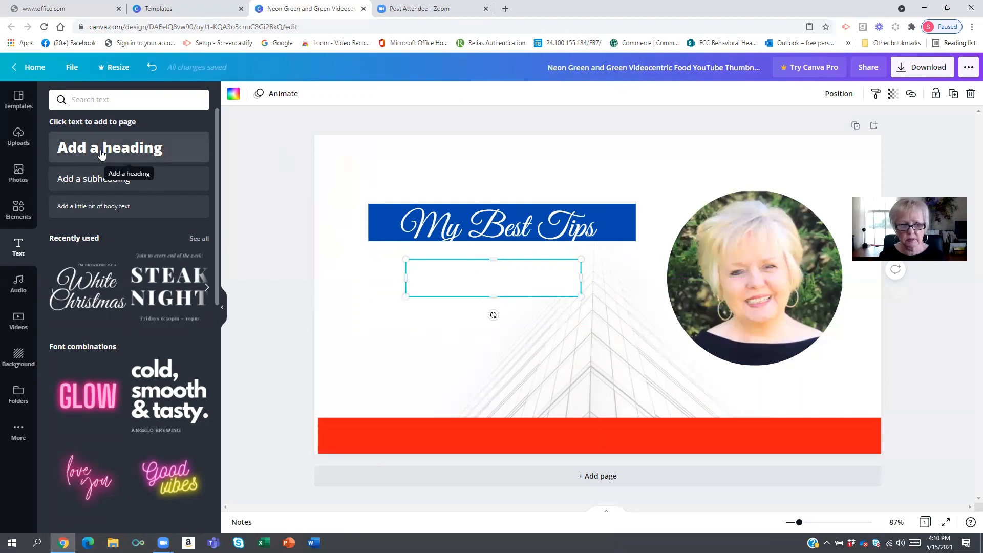
- Add a new heading text box and set its text color to dark blue
click(101, 153)
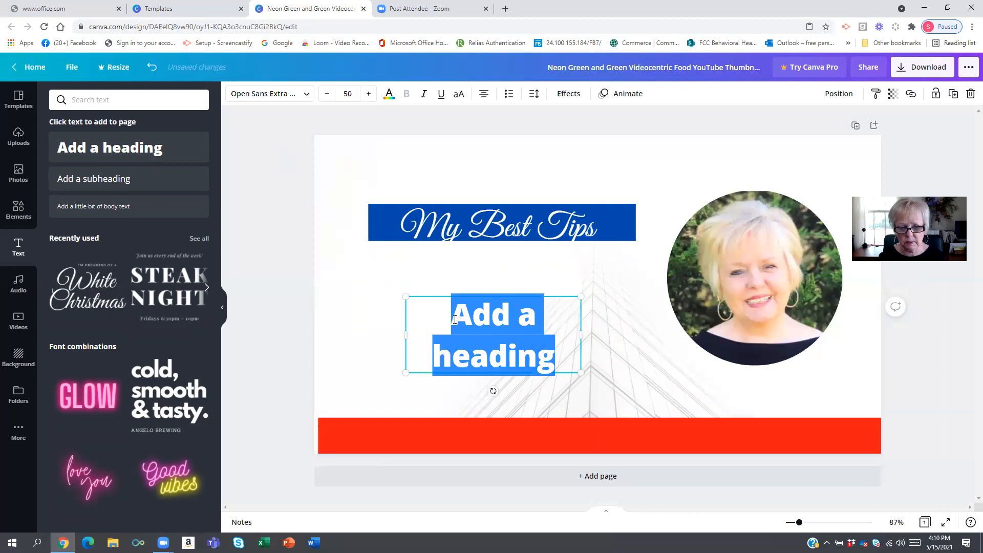
click(454, 320)
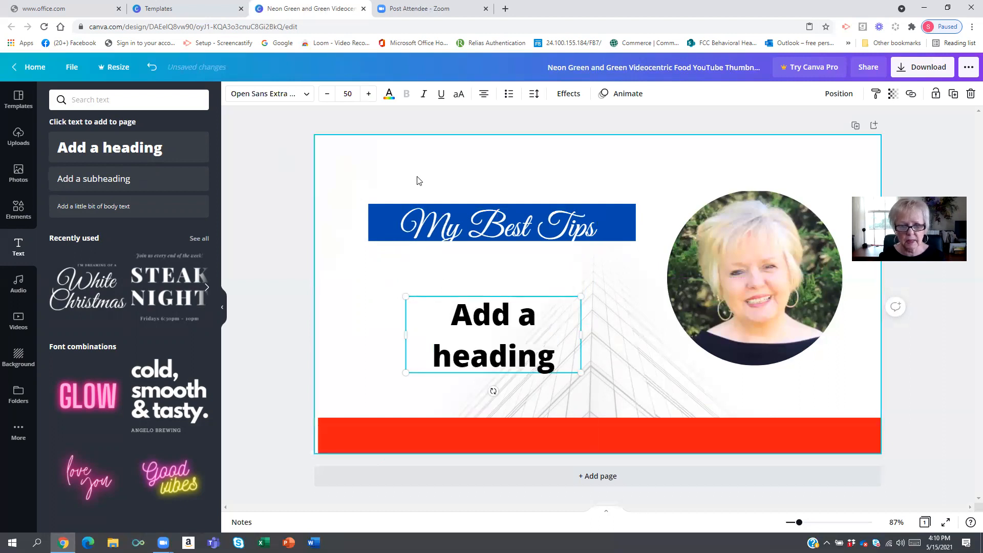
click(389, 94)
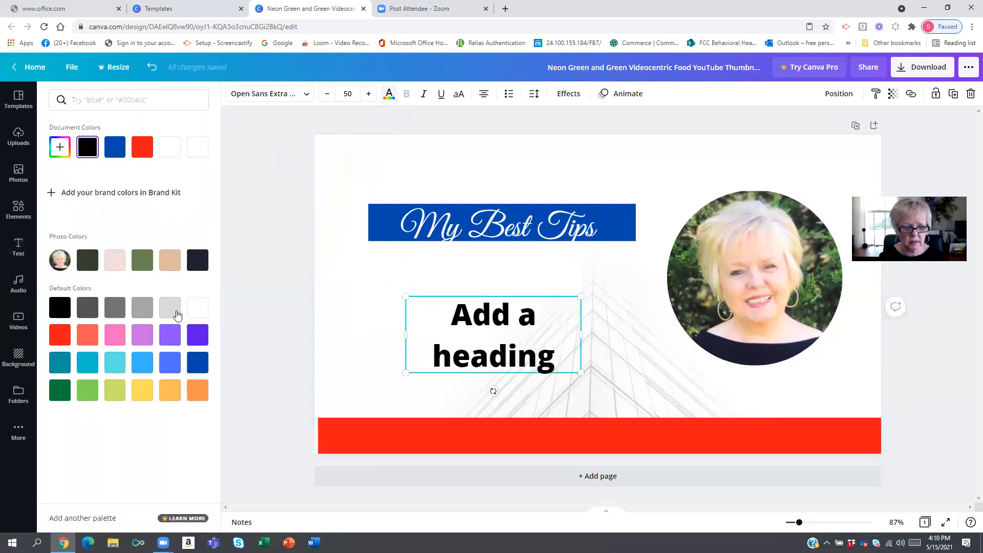
click(198, 363)
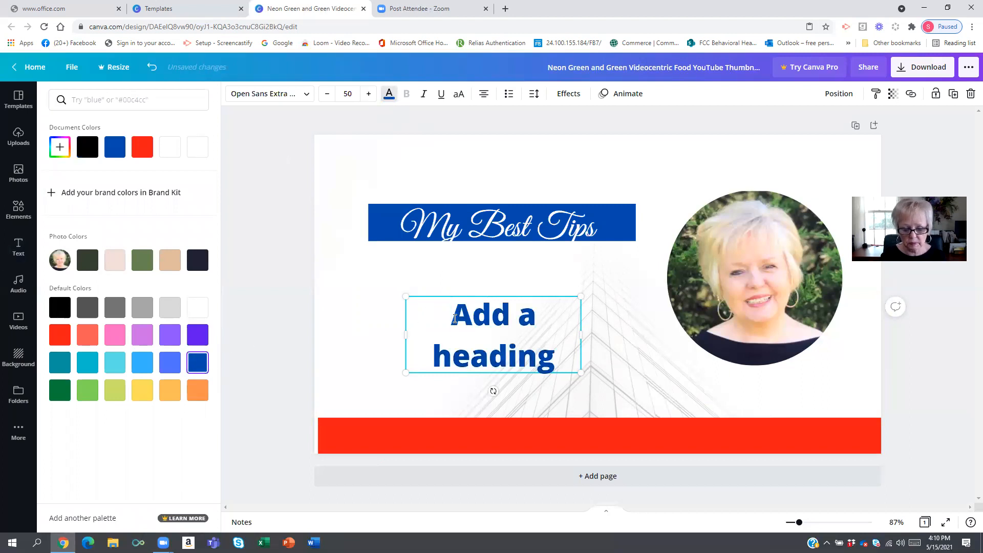
- Replace the heading's placeholder text with 'for Creating FREE'
click(455, 319)
text(for)
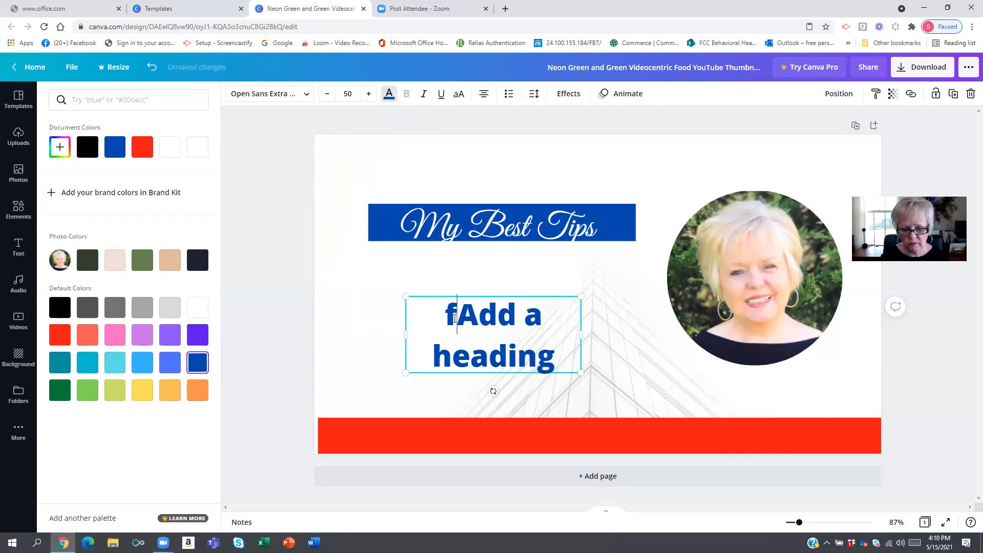
key(BackSpace)
key(BackSpace)
key(BackSpace)
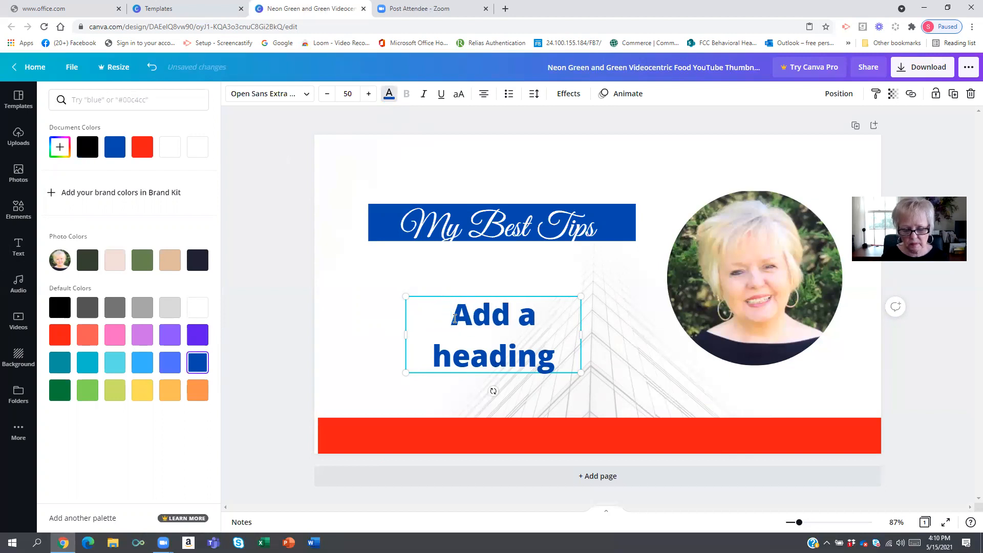
text(for )
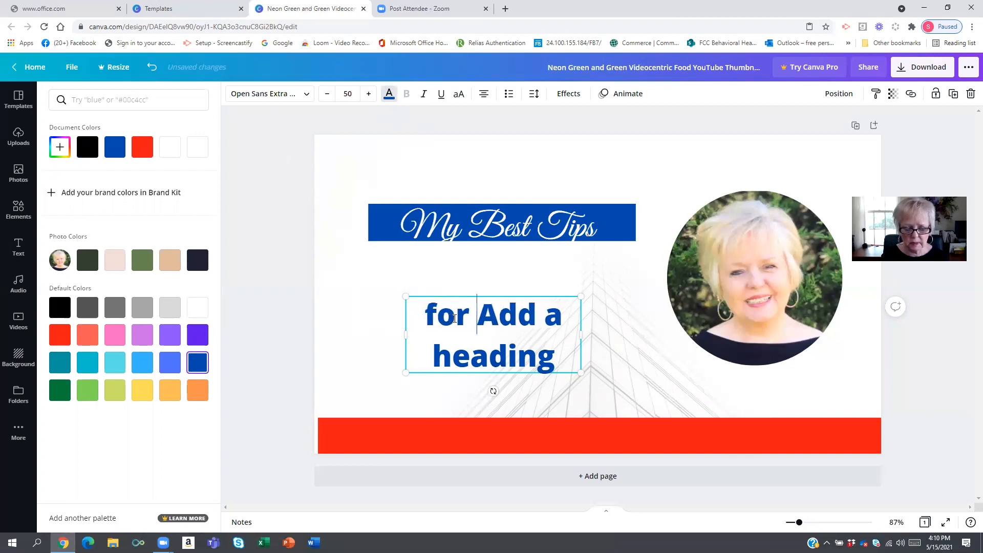
text(Creating )
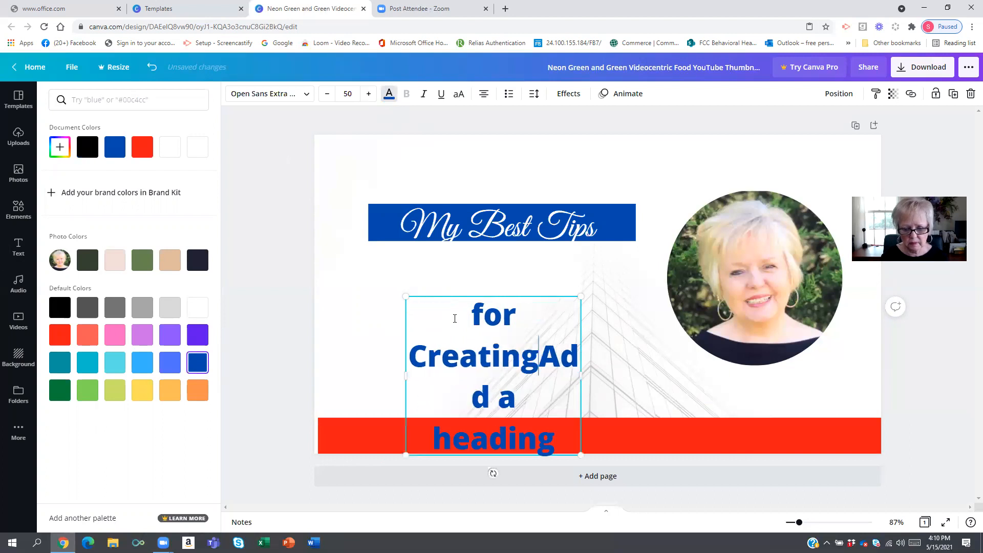
text(Fr)
key(BackSpace)
text(E)
key(BackSpace)
text(REE)
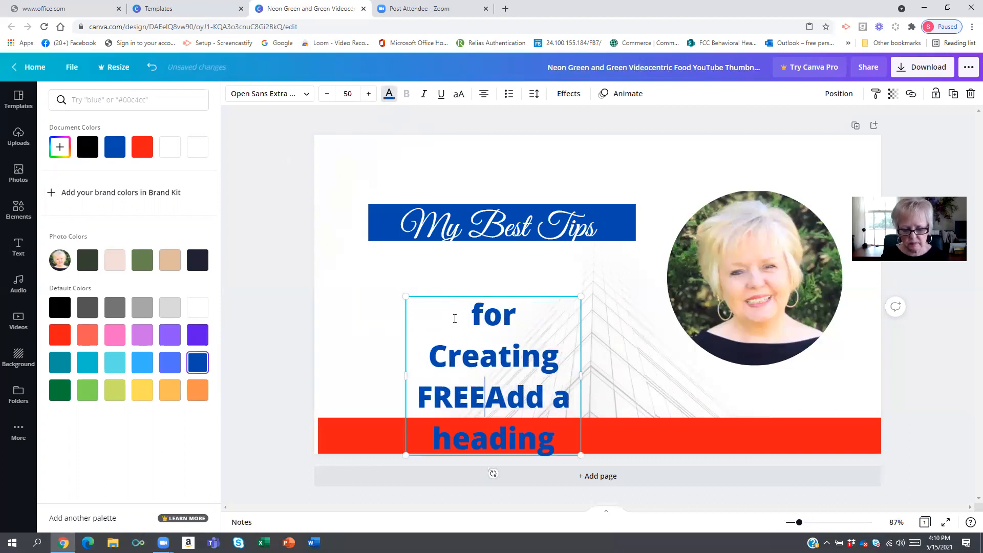
key(Delete)
key(Delete)
key(Delete)
key(Delete)
key(Delete)
key(Delete)
key(Delete)
key(Delete)
key(Delete)
key(Delete)
key(Delete)
key(Delete)
key(Delete)
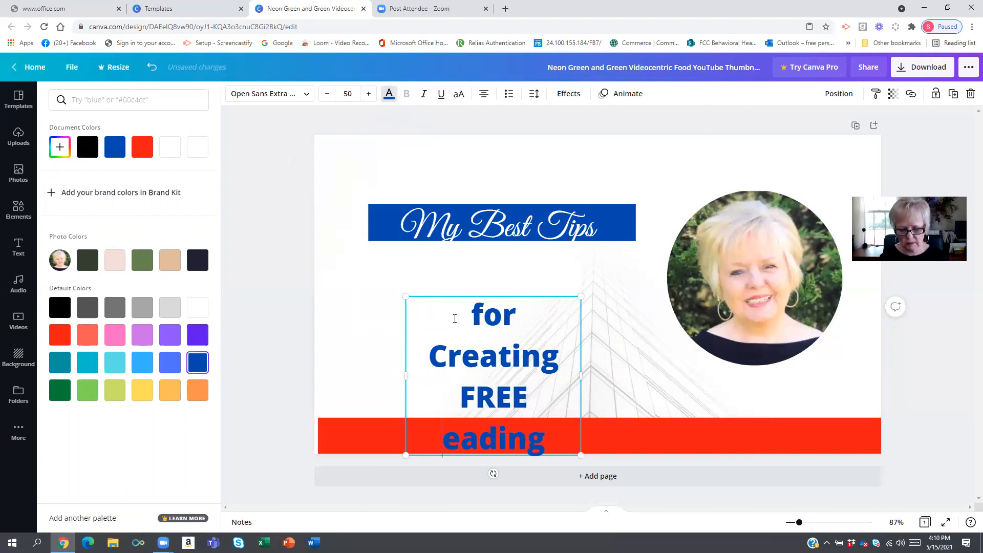
drag(514, 352, 484, 307)
click(453, 306)
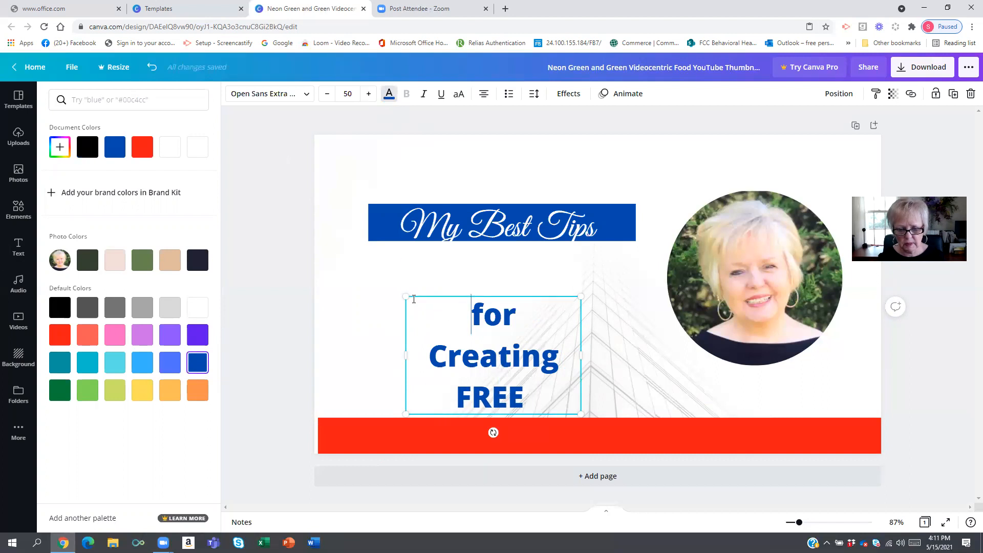
- Widen the 'for Creating FREE' text box and move it up just below the title bar
drag(403, 354, 356, 359)
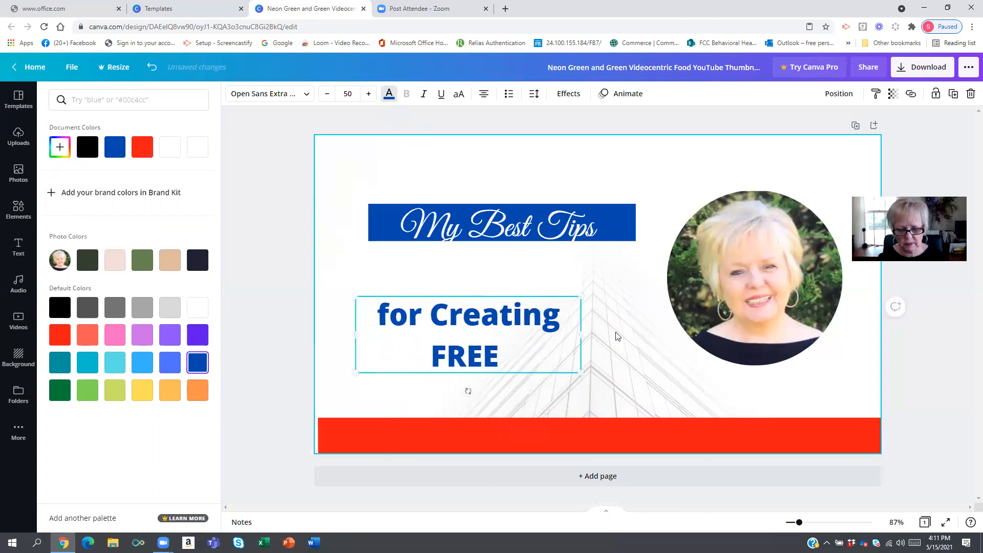
drag(581, 336, 614, 334)
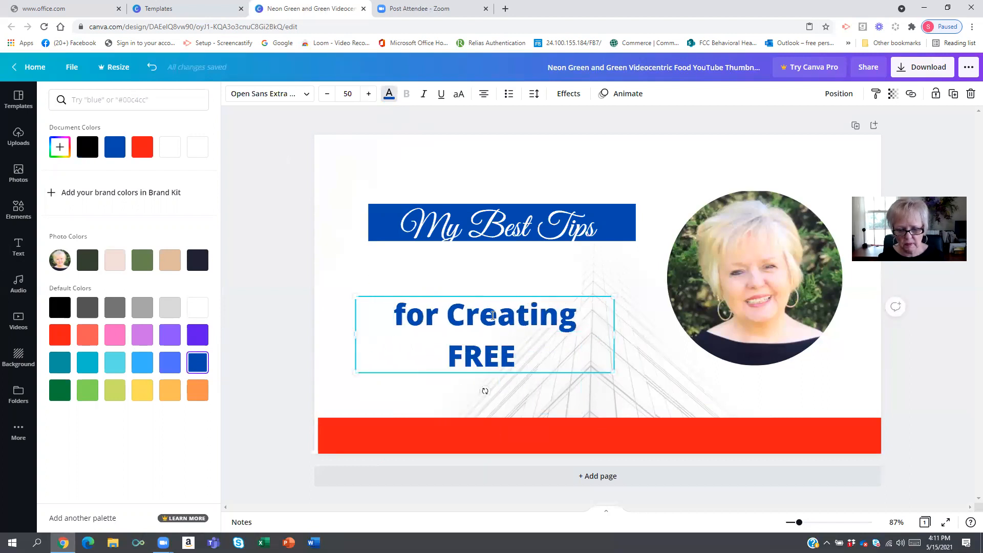
drag(483, 334, 492, 303)
drag(534, 327, 535, 338)
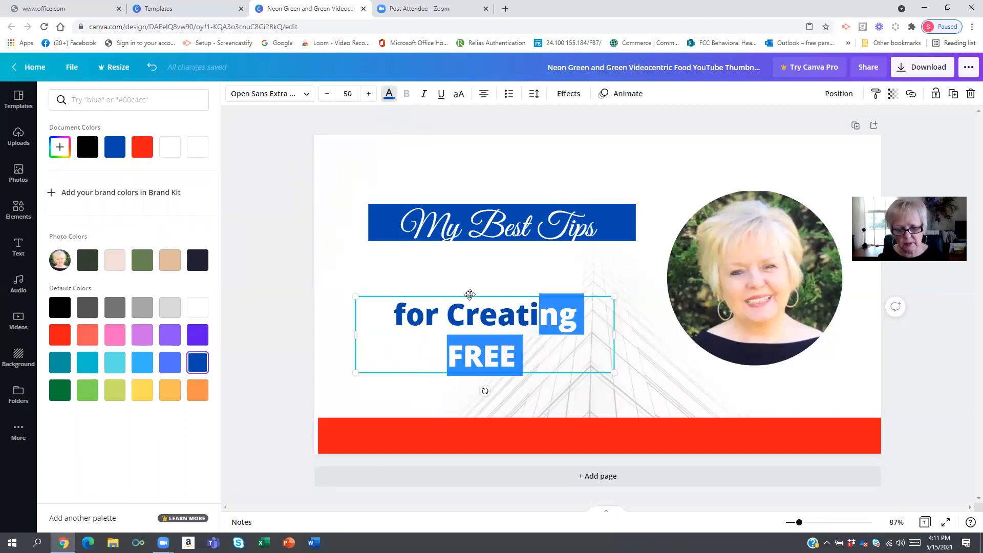
drag(469, 295, 473, 276)
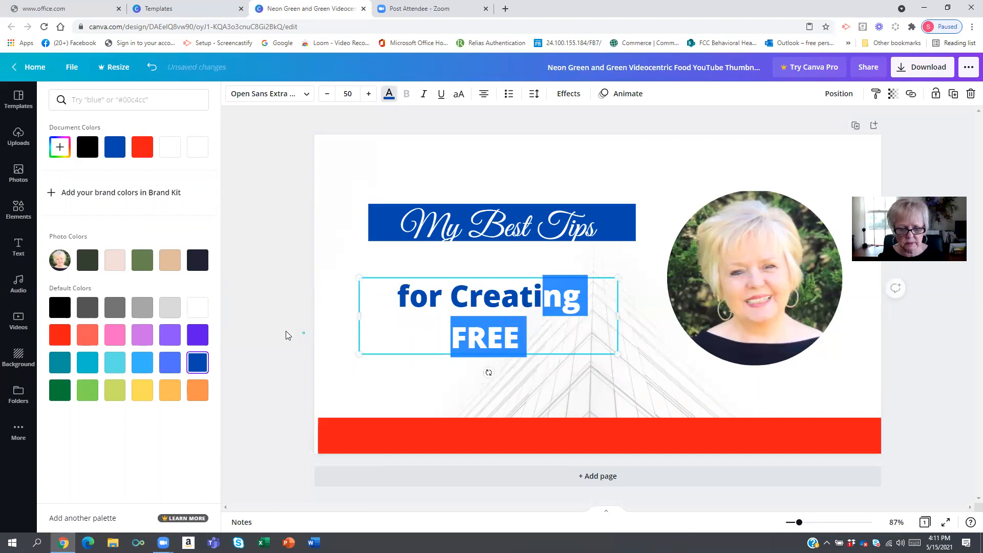
click(285, 336)
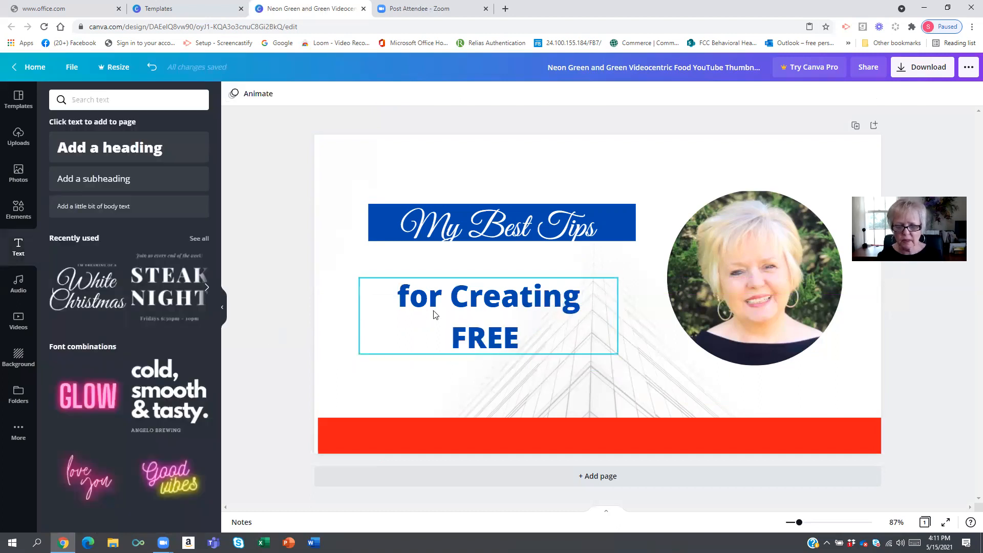
- Add another heading onto the bottom red bar reading 'Youtube Thumbnails'
click(371, 435)
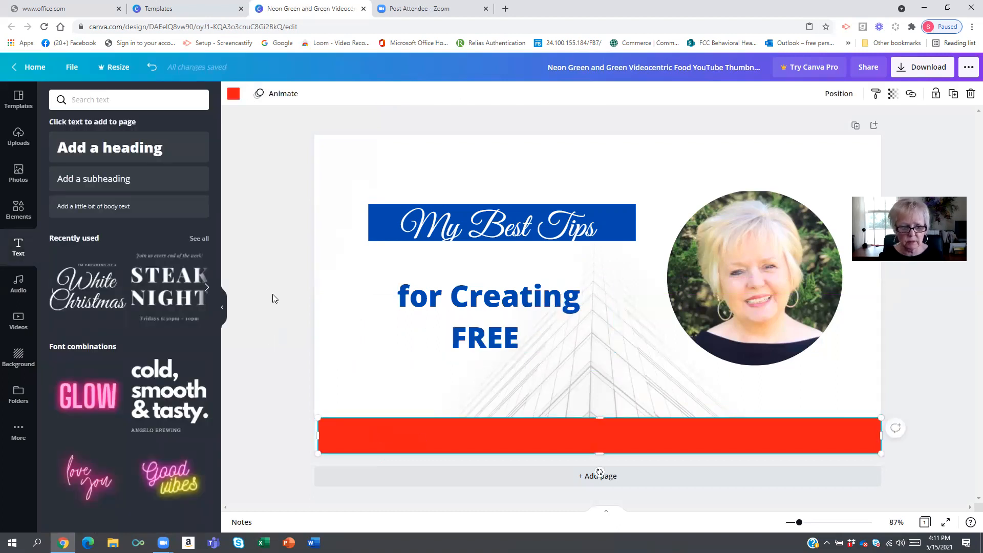
click(136, 154)
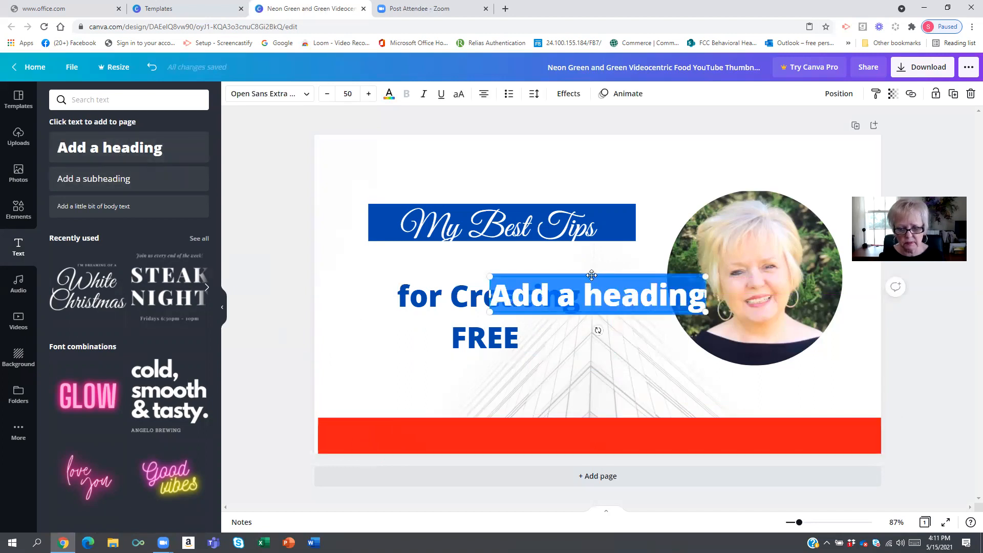
drag(591, 274, 559, 416)
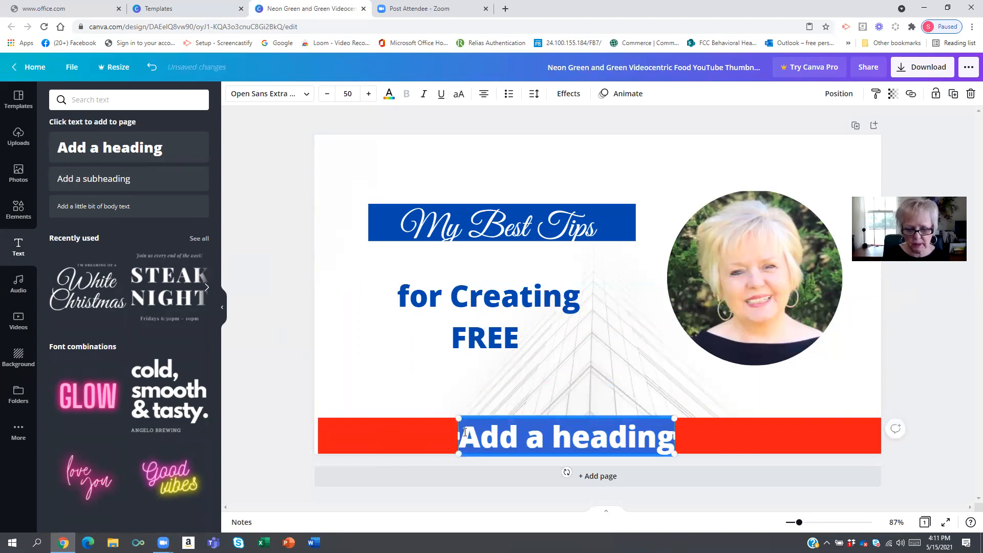
text(Youtube)
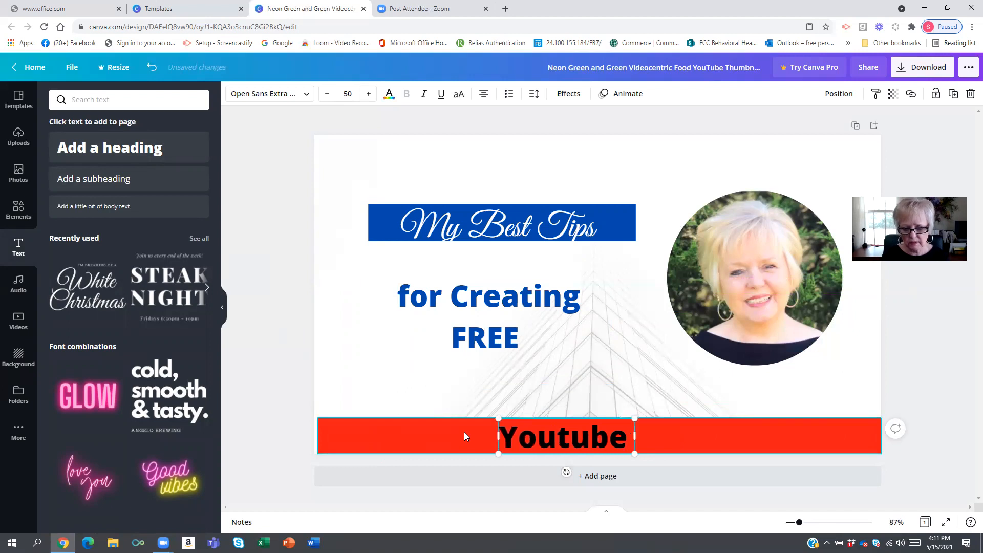
text( Thu)
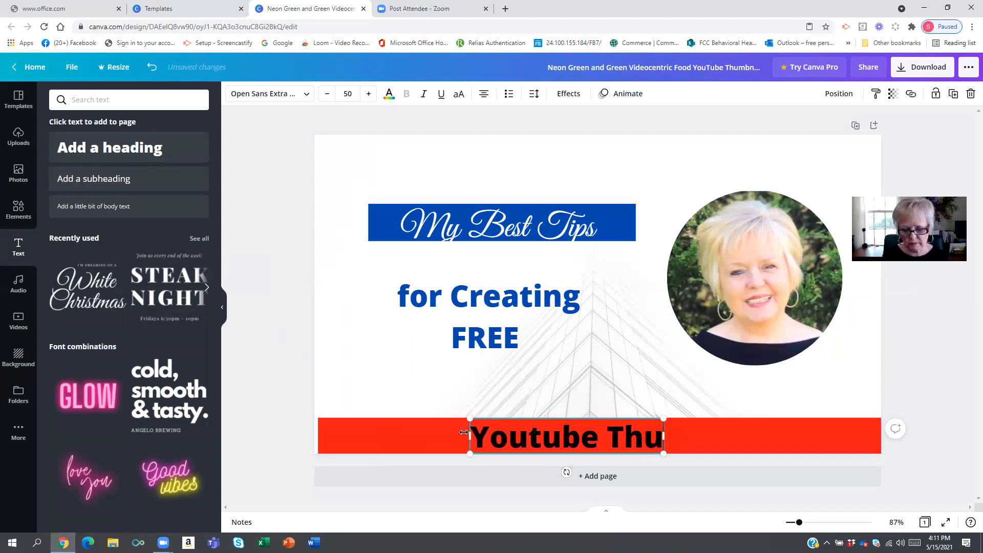
text(mbnails)
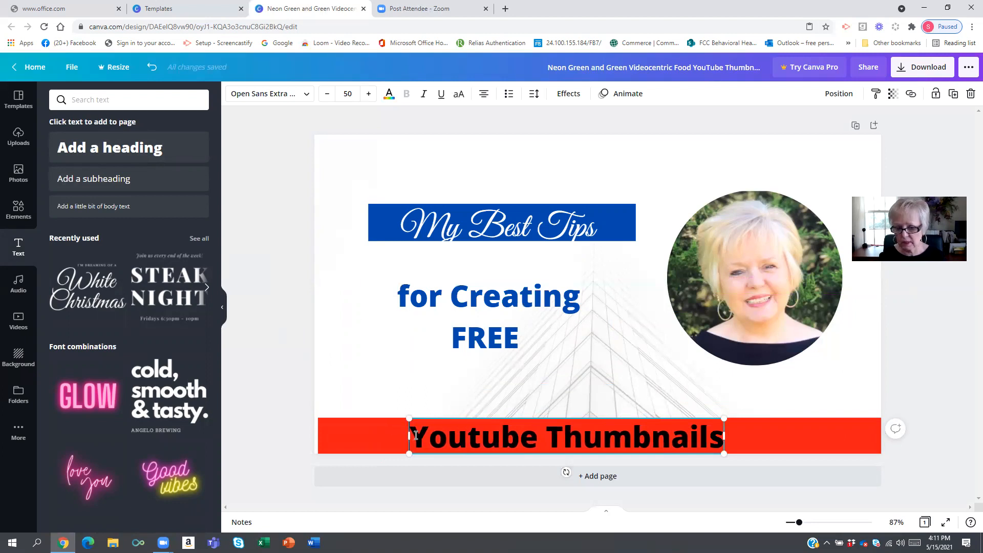
- Set the 'Youtube Thumbnails' text color to white
click(389, 96)
click(195, 306)
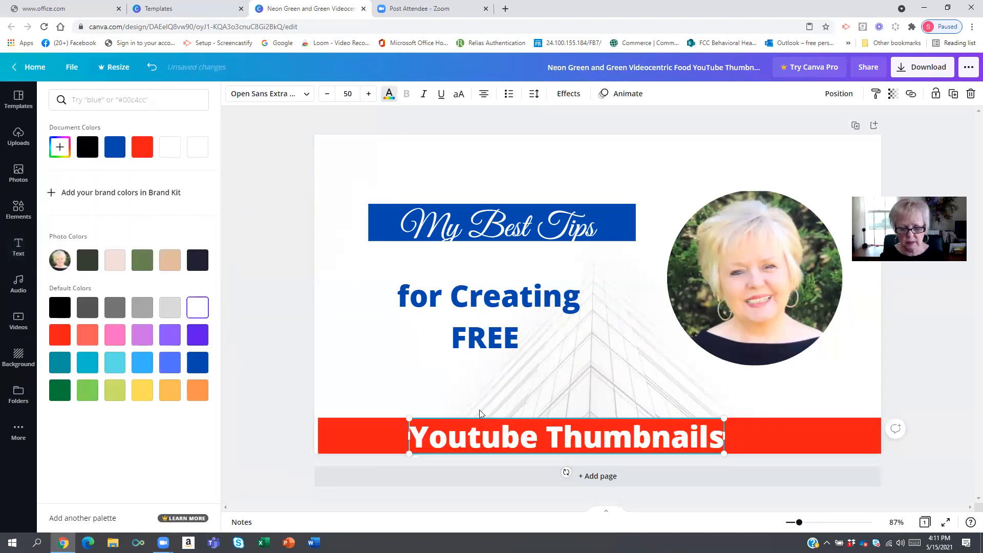
click(266, 220)
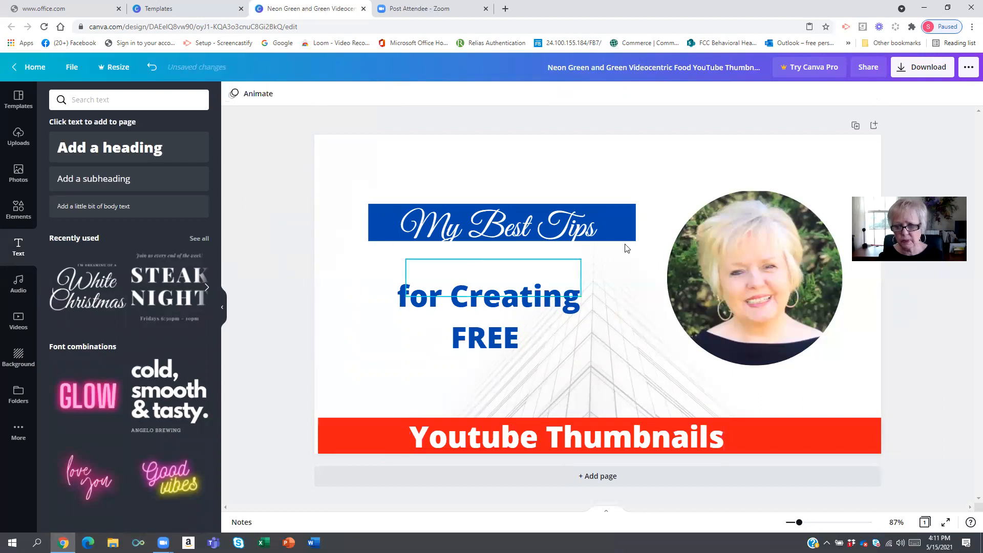
- Move the circular portrait photo right and enlarge it
drag(761, 270, 795, 259)
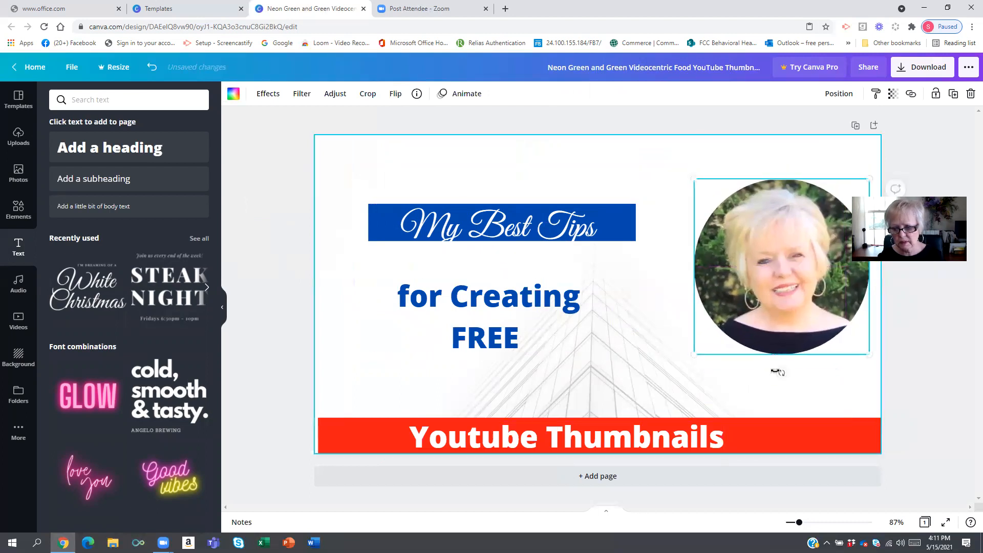
drag(694, 353, 689, 395)
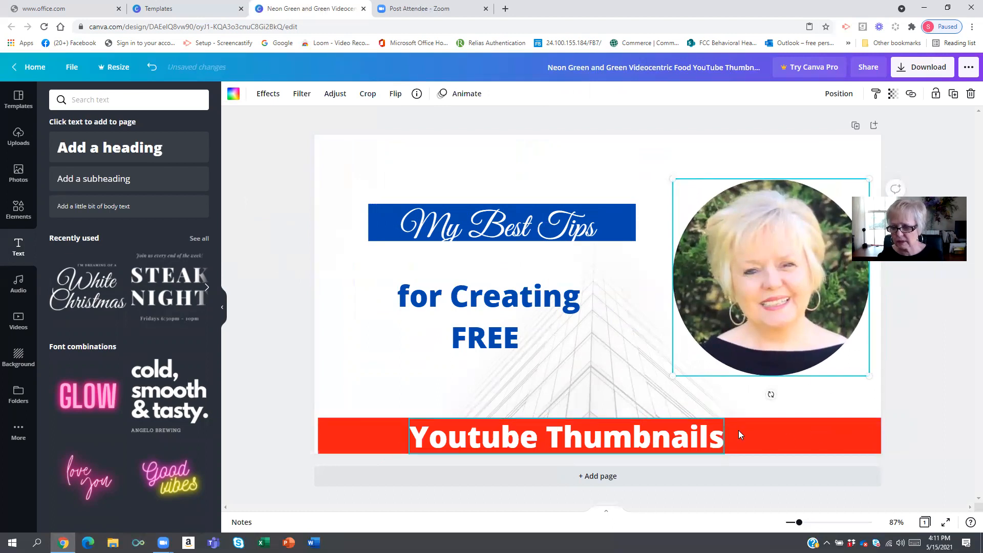
- Stretch the red bar to the canvas's left edge and nudge its text to the right
click(321, 436)
drag(319, 436, 314, 435)
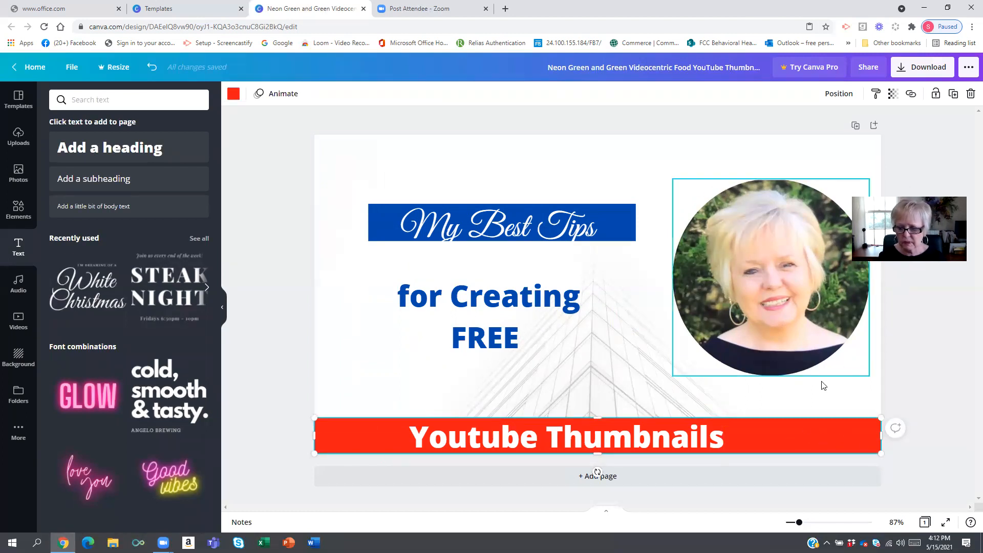
drag(645, 440, 653, 441)
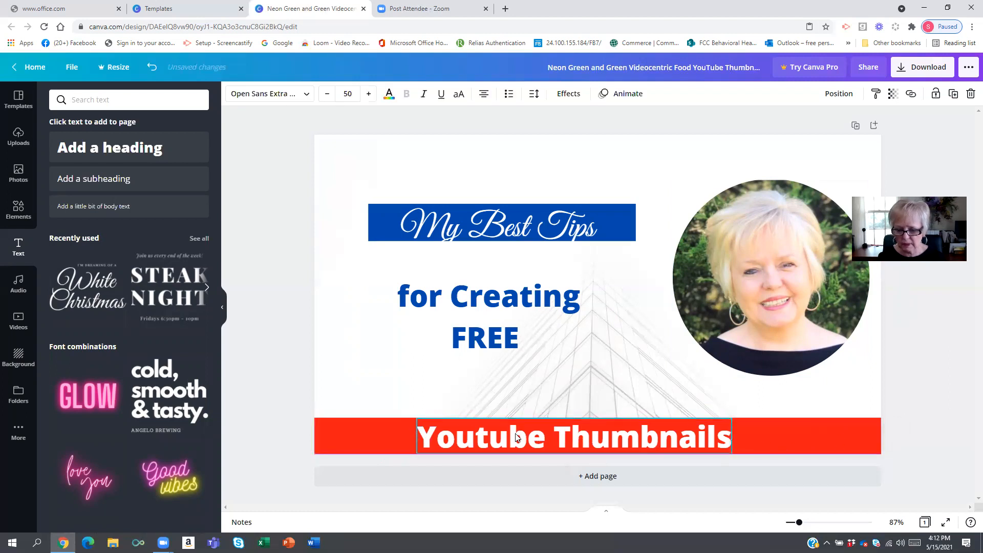
- Increase the 'Youtube Thumbnails' font size and shift the text up so it fits within the red bar
double_click(424, 426)
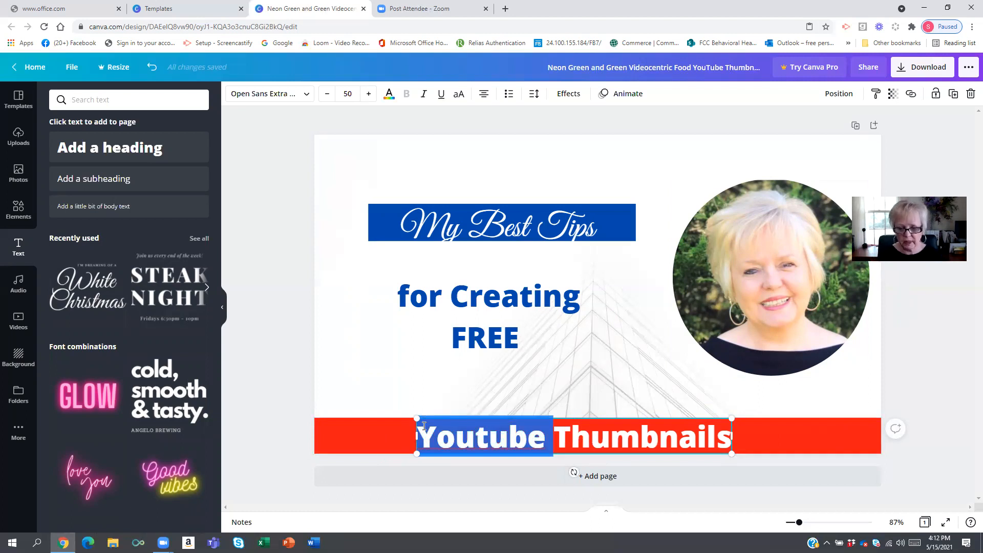
click(368, 94)
click(368, 94)
click(367, 94)
click(367, 95)
click(367, 96)
click(366, 96)
click(367, 96)
click(367, 95)
click(367, 95)
click(367, 95)
click(367, 96)
click(367, 96)
click(366, 95)
click(285, 249)
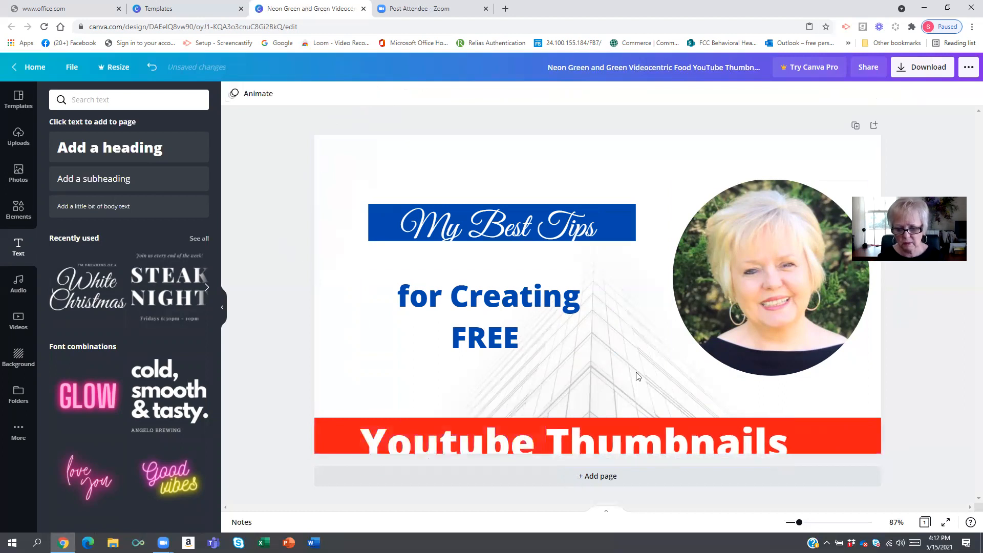
click(841, 438)
drag(646, 431, 646, 425)
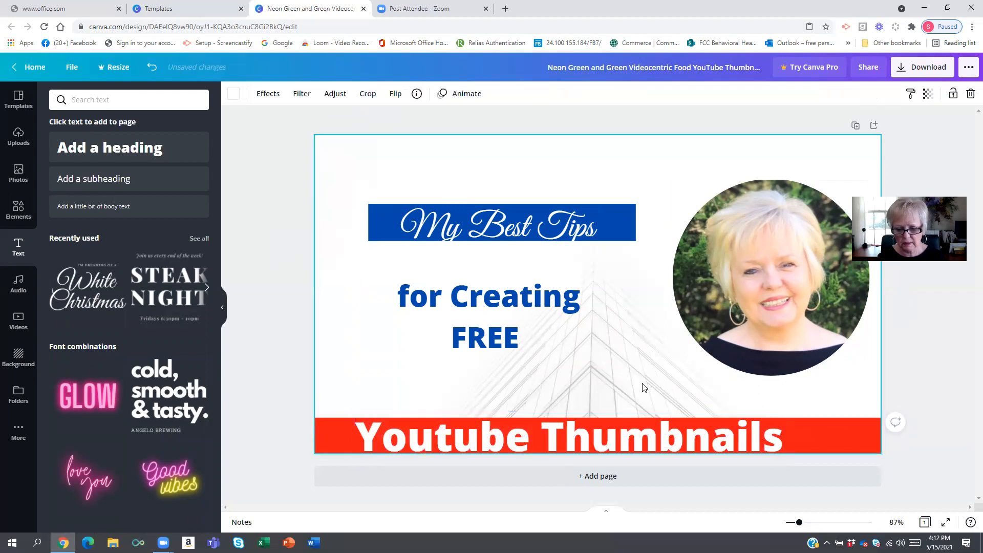
- Center the 'Youtube Thumbnails' text within the red bar
click(809, 433)
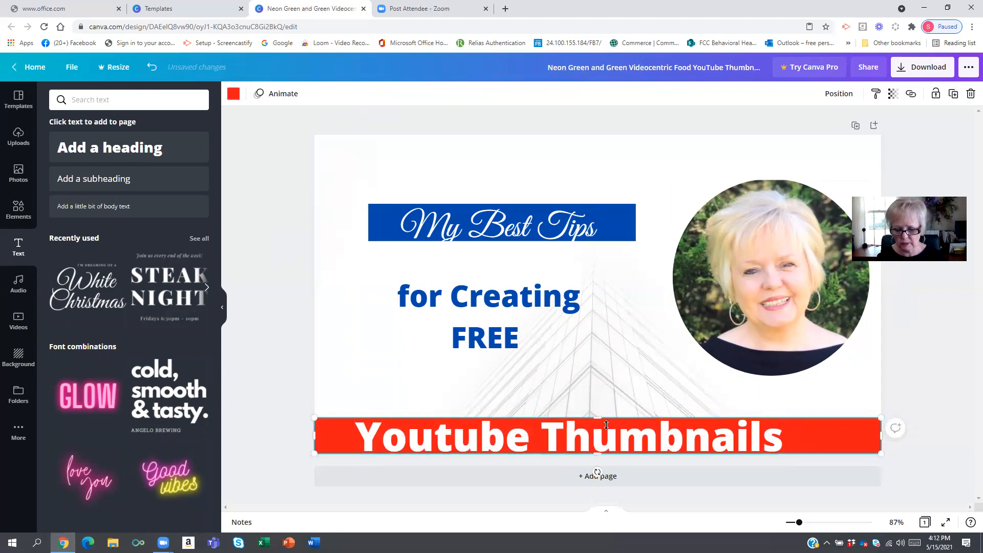
mouse_move(597, 419)
mouse_down()
mouse_move(576, 422)
mouse_move(593, 434)
mouse_up()
click(583, 440)
drag(487, 430, 488, 430)
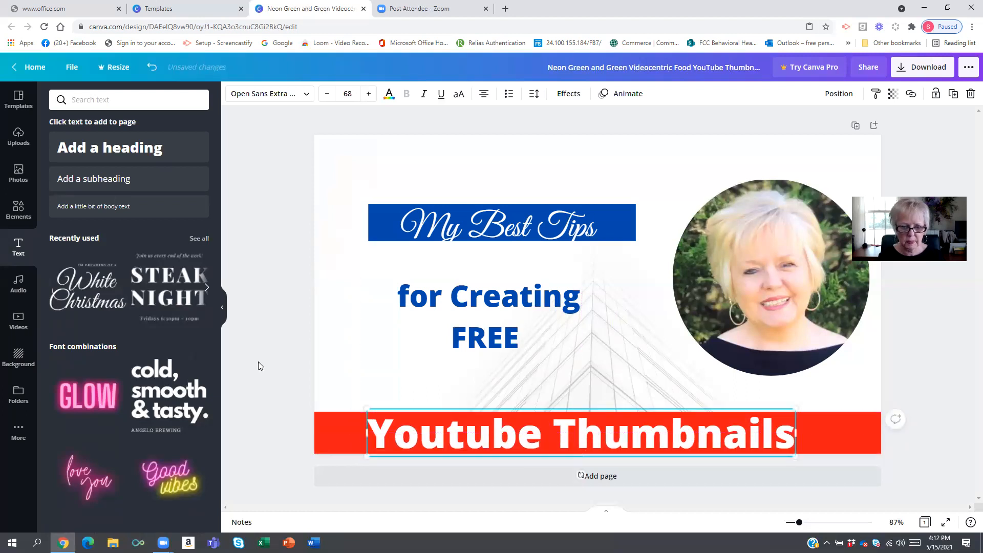
- Increase the 'for Creating FREE' subtitle font size to 74
click(315, 278)
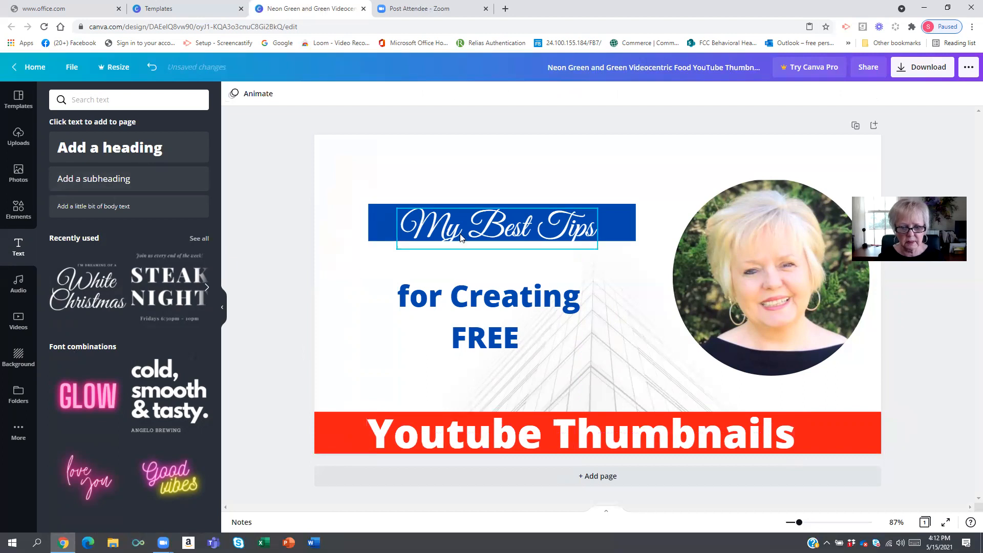
click(415, 300)
click(408, 301)
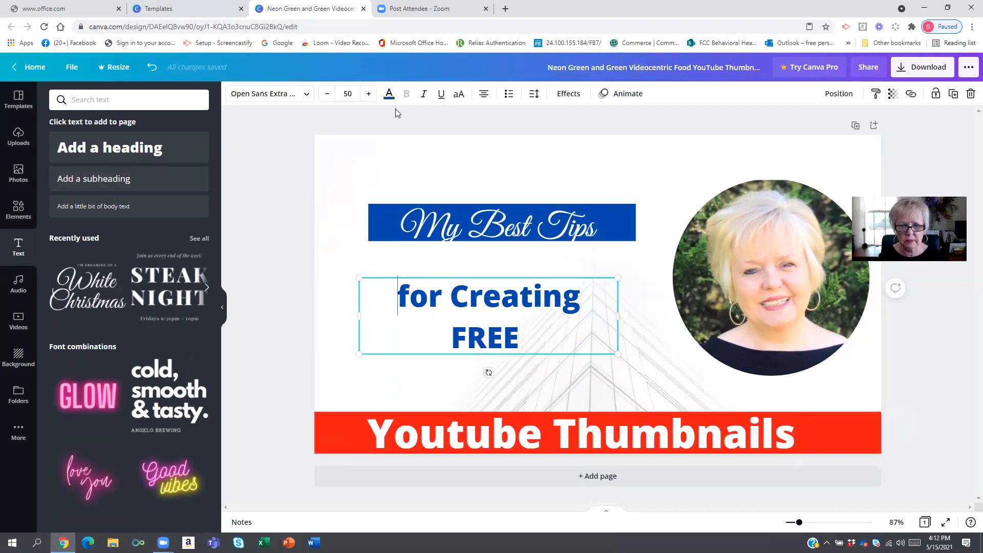
click(368, 95)
click(367, 95)
click(367, 95)
click(367, 95)
click(367, 95)
double_click(367, 95)
click(367, 95)
double_click(367, 95)
click(368, 95)
double_click(367, 94)
click(367, 95)
double_click(367, 95)
double_click(367, 95)
double_click(367, 95)
double_click(367, 94)
double_click(367, 95)
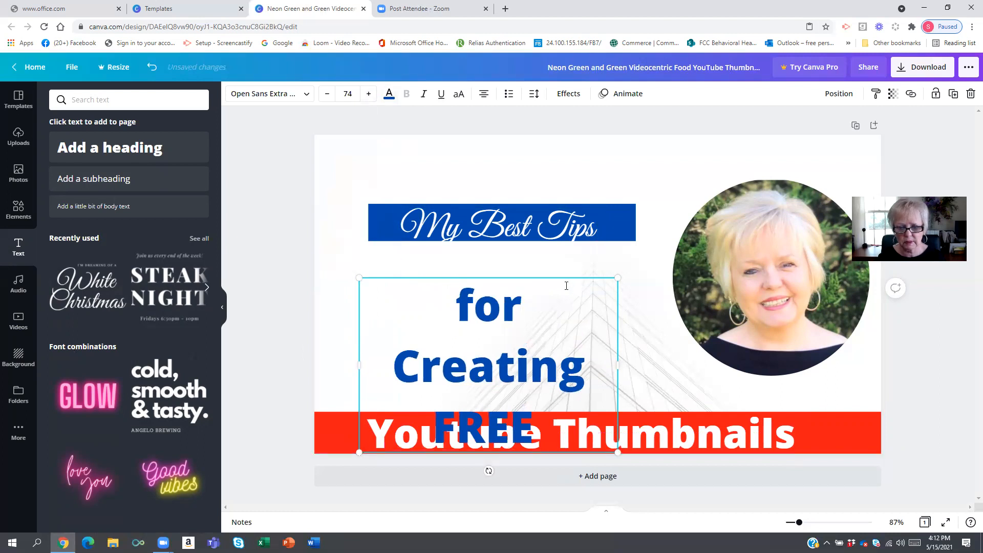
- Move the blue 'My Best Tips' bar and its text up, and reposition the subtitle text below it
drag(559, 276, 564, 257)
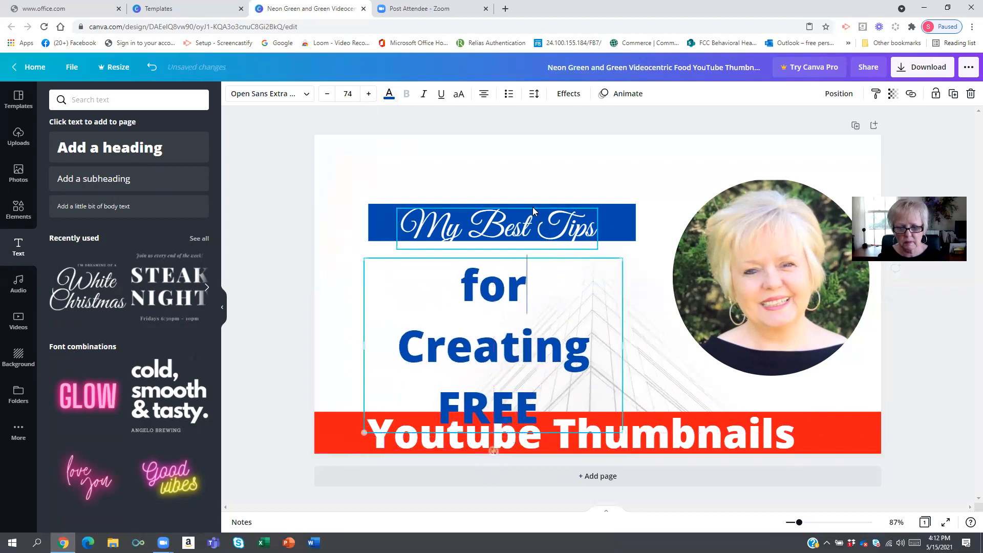
drag(611, 222, 607, 180)
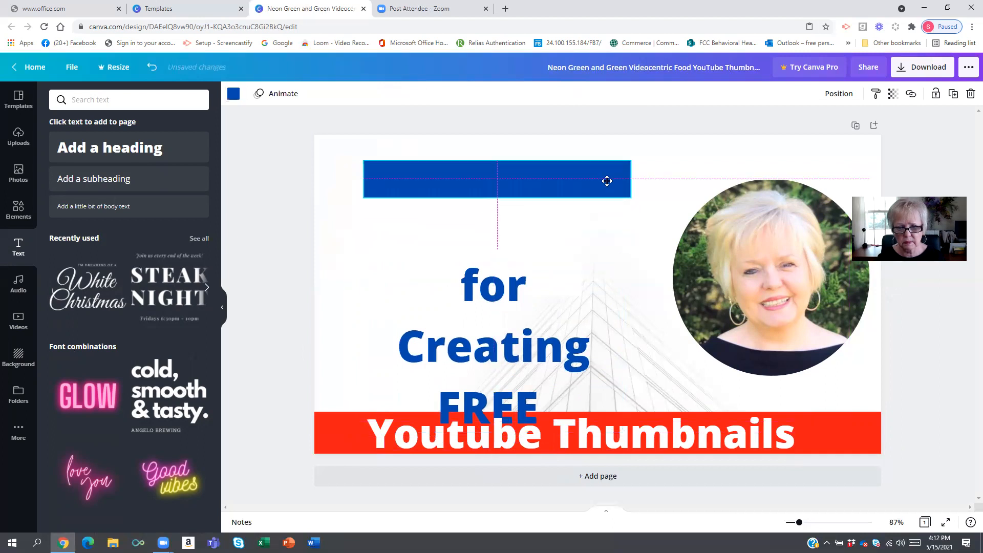
drag(534, 240, 535, 190)
drag(516, 293, 575, 266)
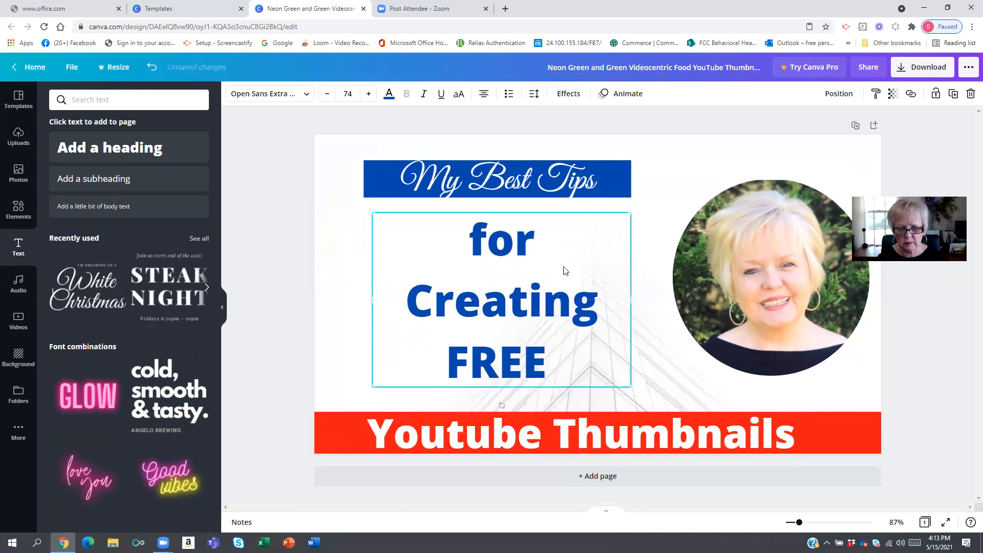
- Replace 'for' with a capitalized 'For' on its own line in the subtitle
double_click(478, 255)
text(F)
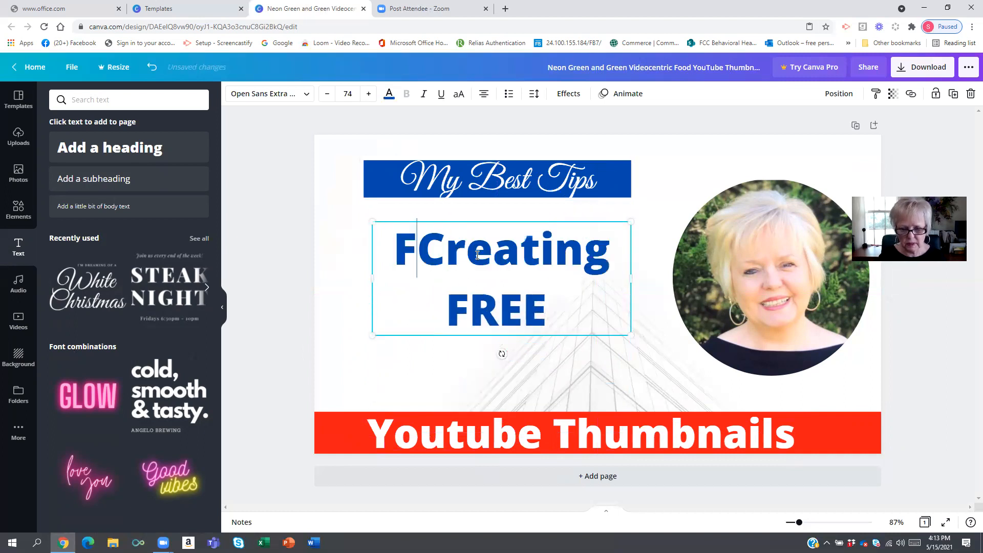
text(or)
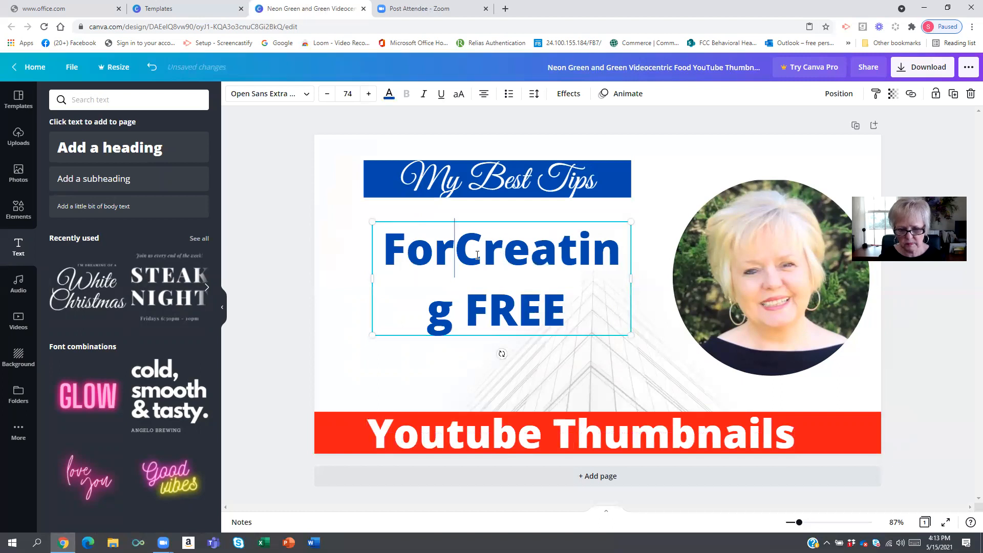
key(Return)
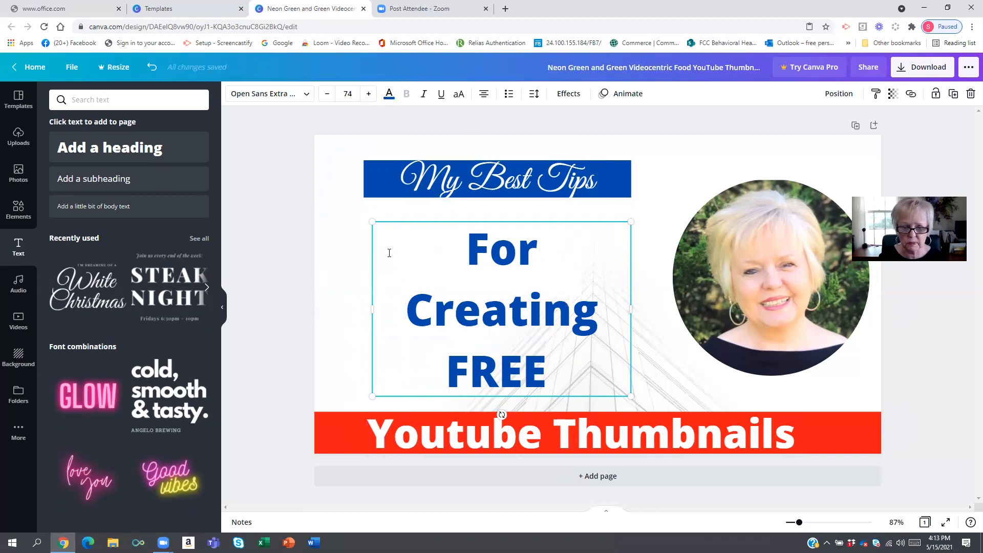
- Try recoloring the 'For Creating FREE' subtitle text white
drag(466, 253, 564, 349)
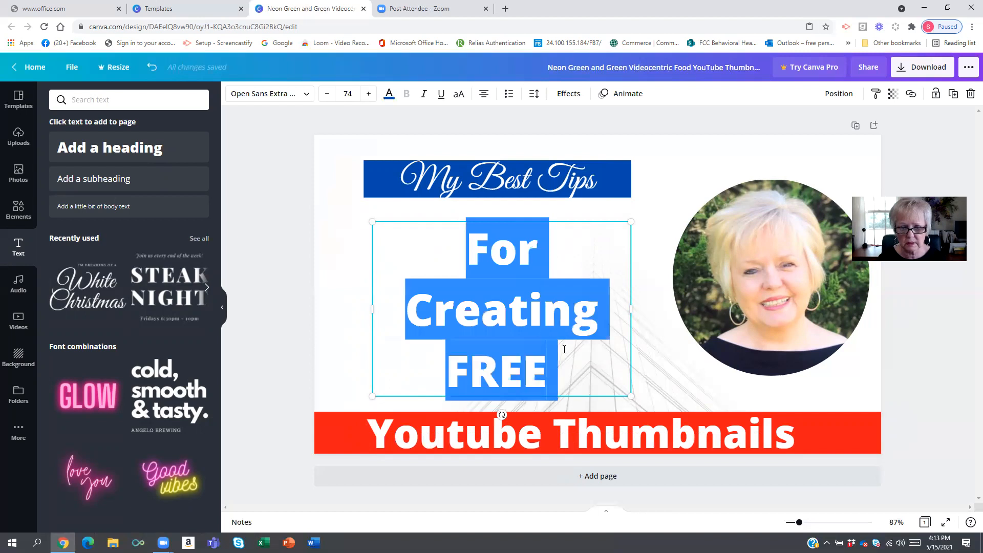
click(392, 97)
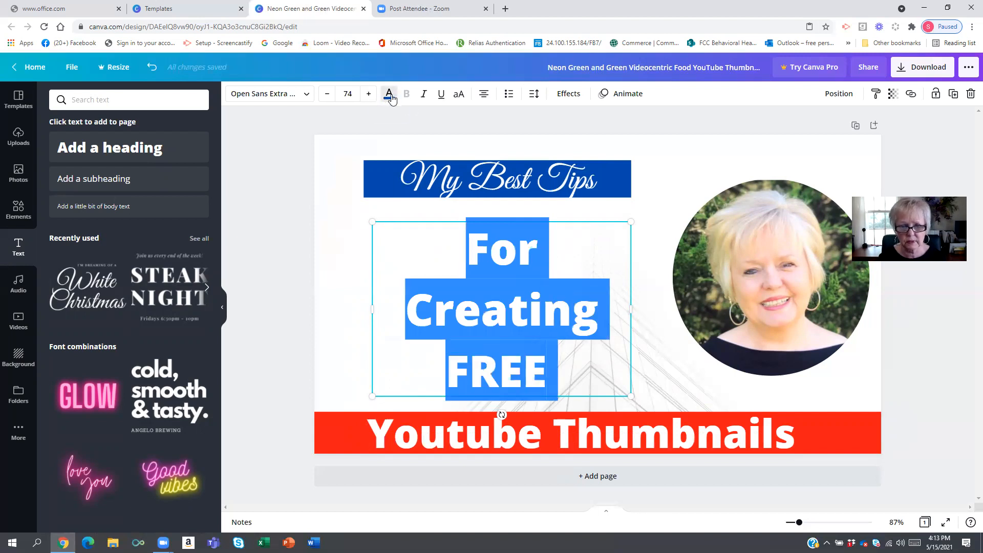
click(392, 243)
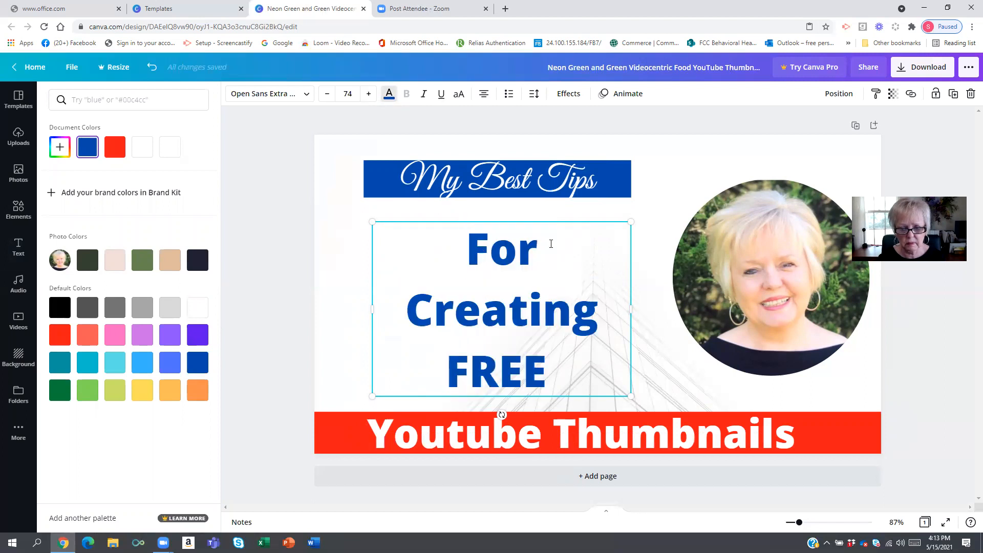
drag(475, 242, 508, 308)
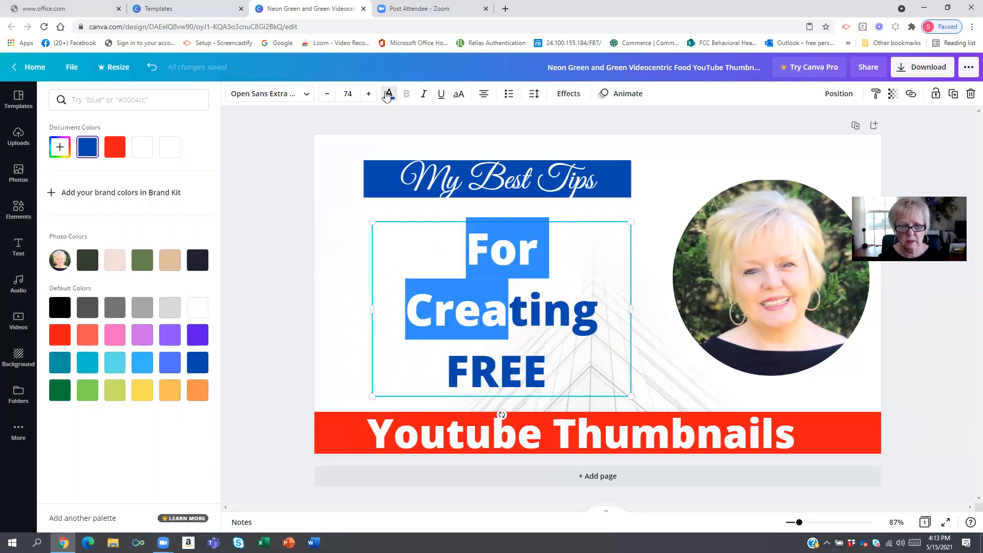
click(390, 94)
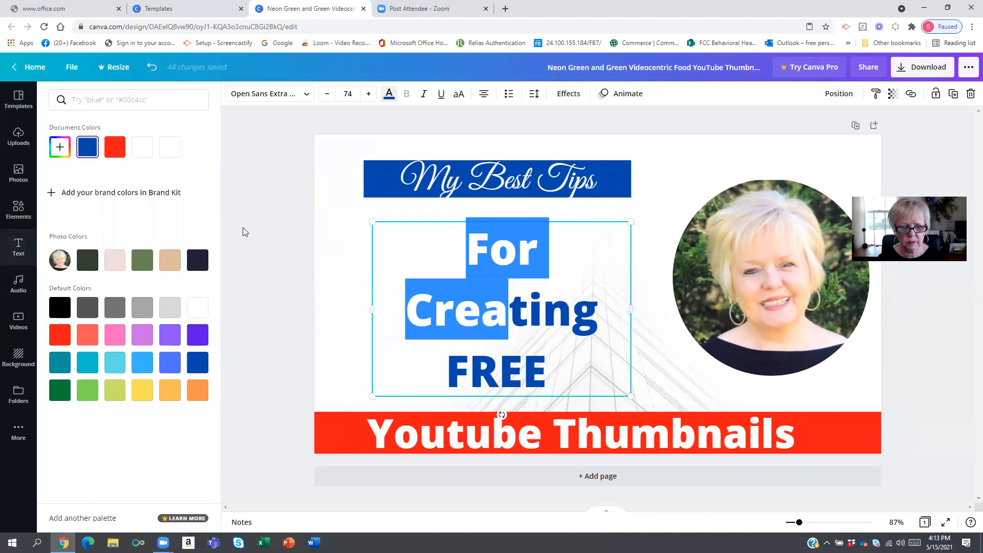
click(148, 150)
click(547, 364)
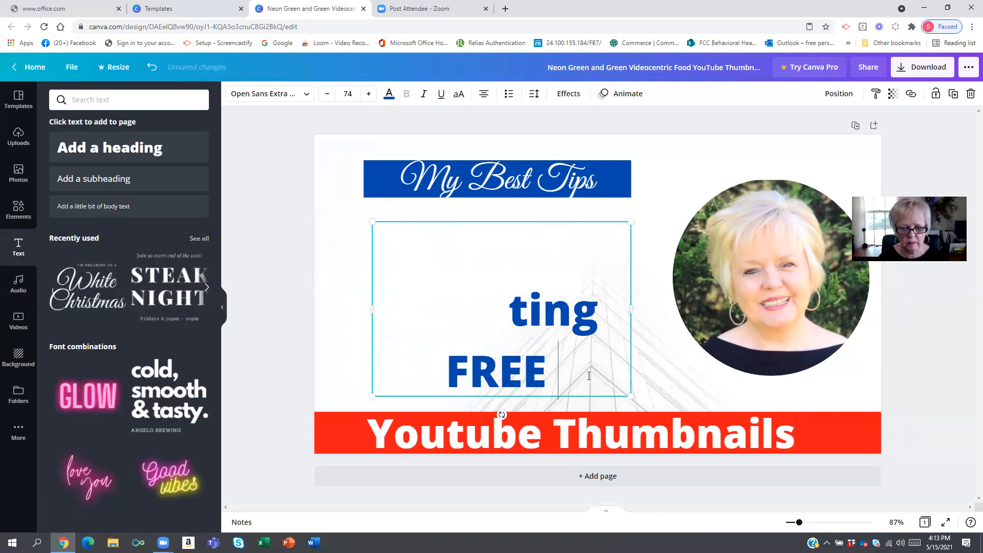
drag(587, 375, 433, 221)
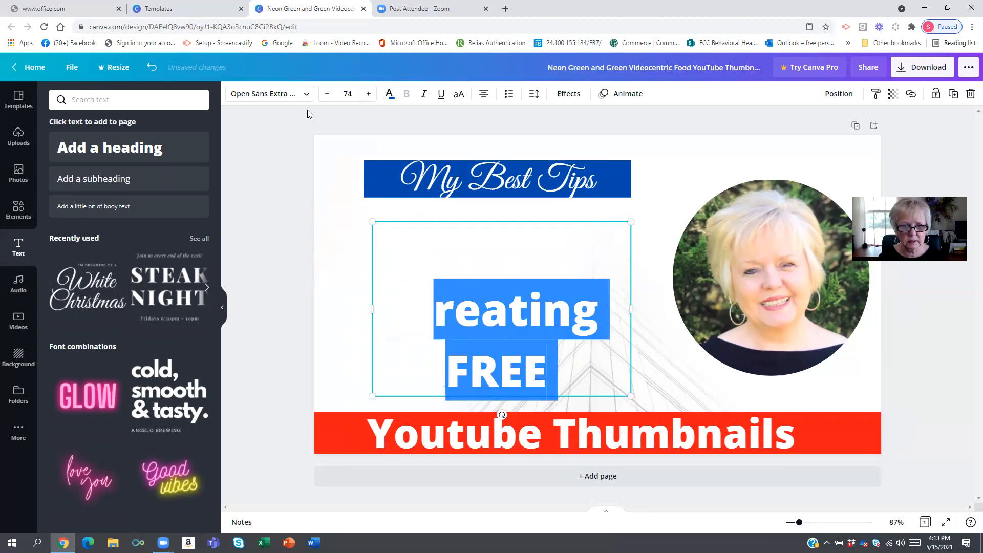
click(385, 97)
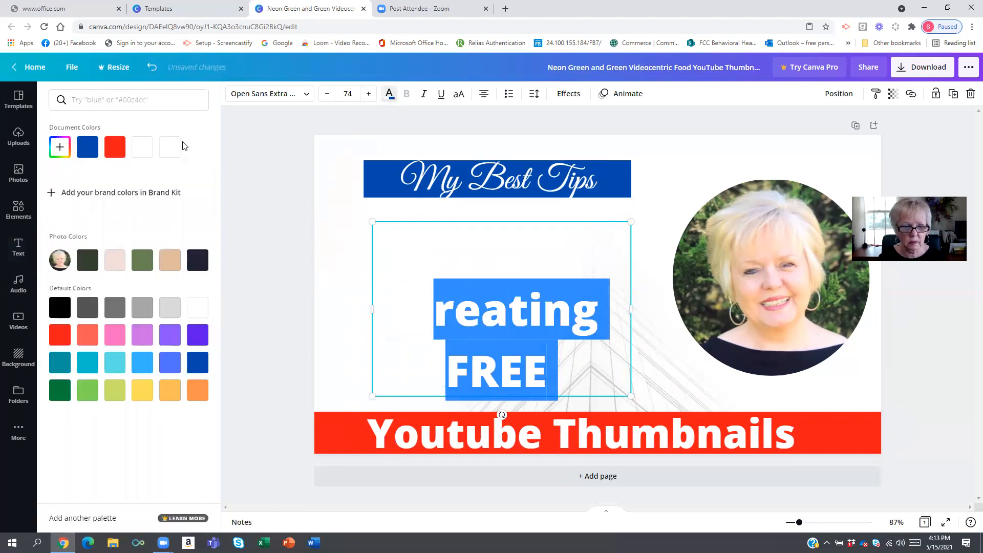
click(169, 147)
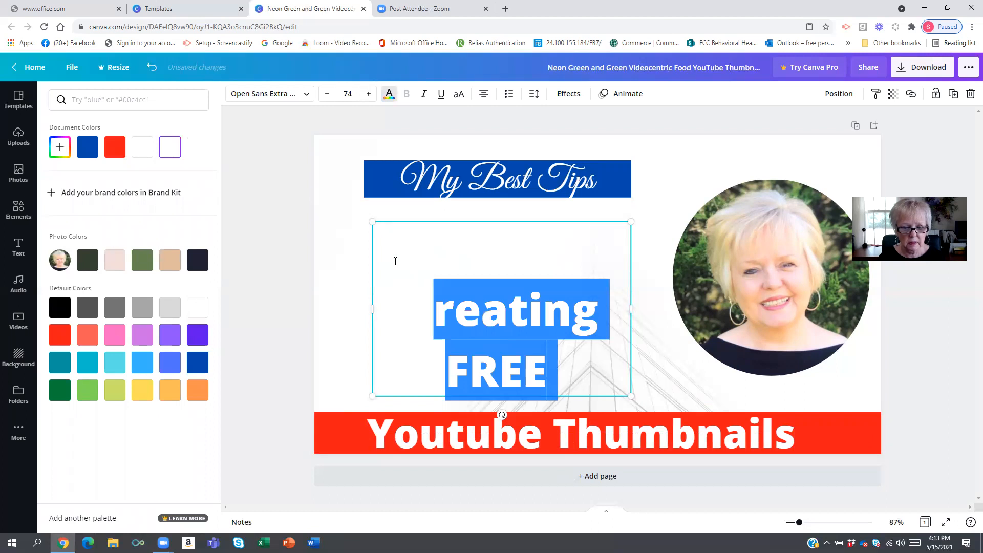
click(407, 267)
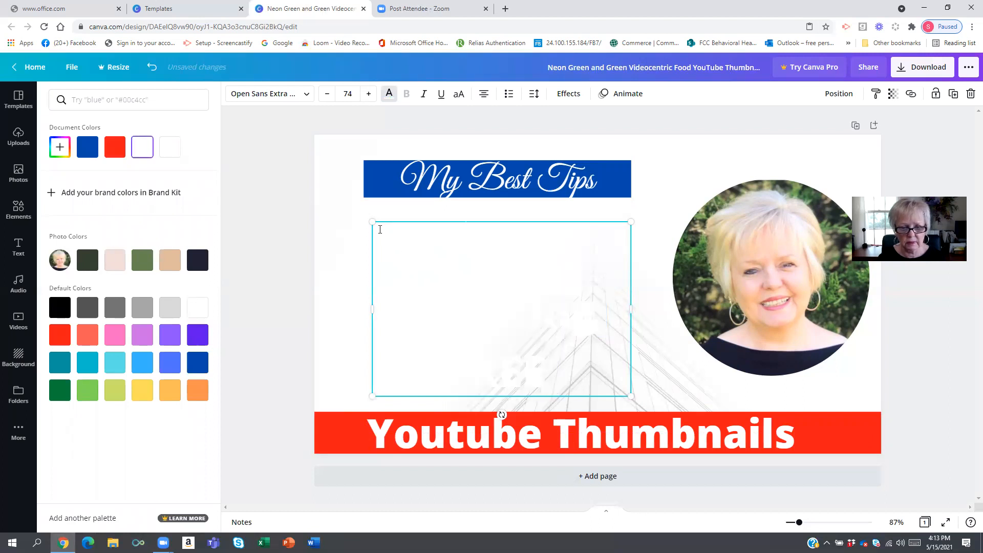
- Widen the subtitle text box to the left and set its text color to dark blue
drag(364, 305, 342, 307)
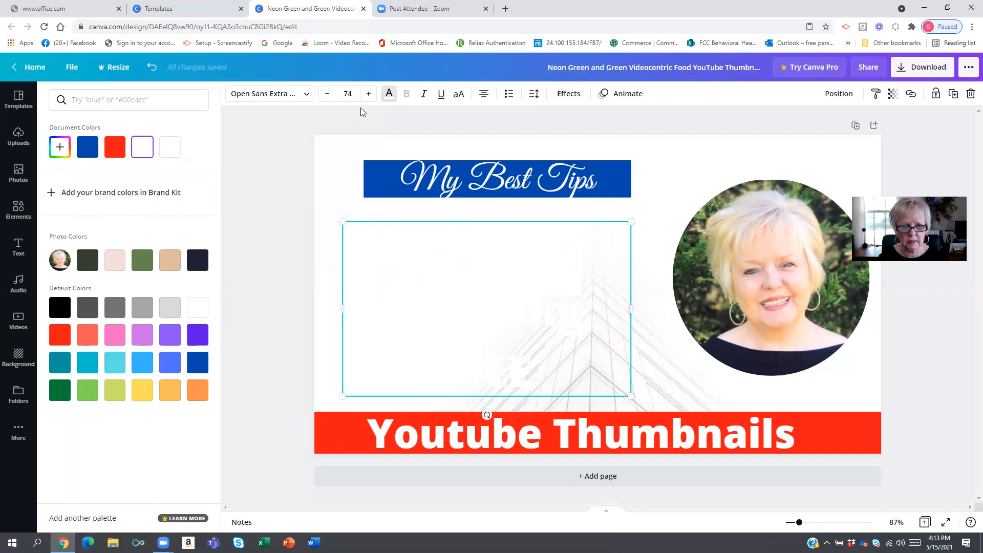
click(198, 362)
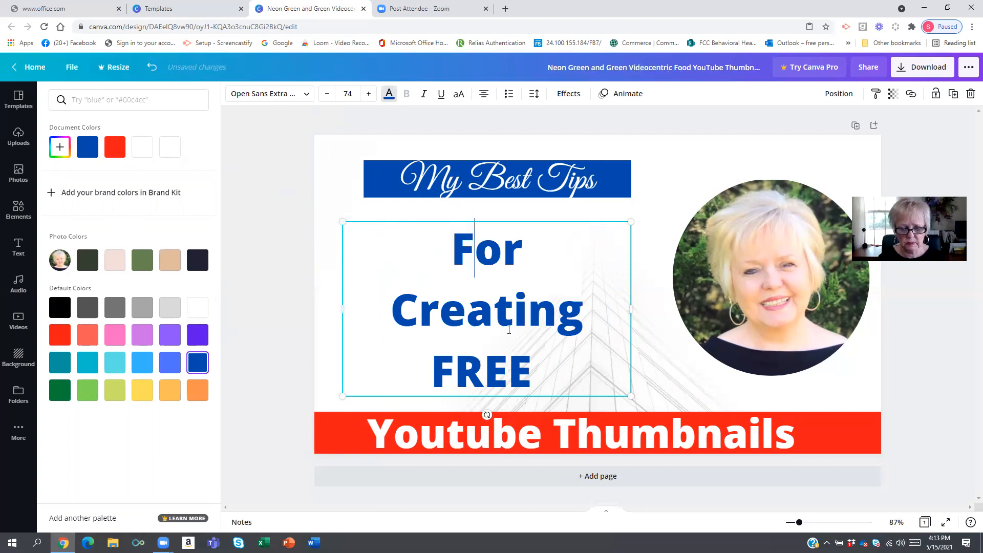
- Move the subtitle text aside to uncover the empty rectangle shape behind it
click(455, 235)
click(416, 238)
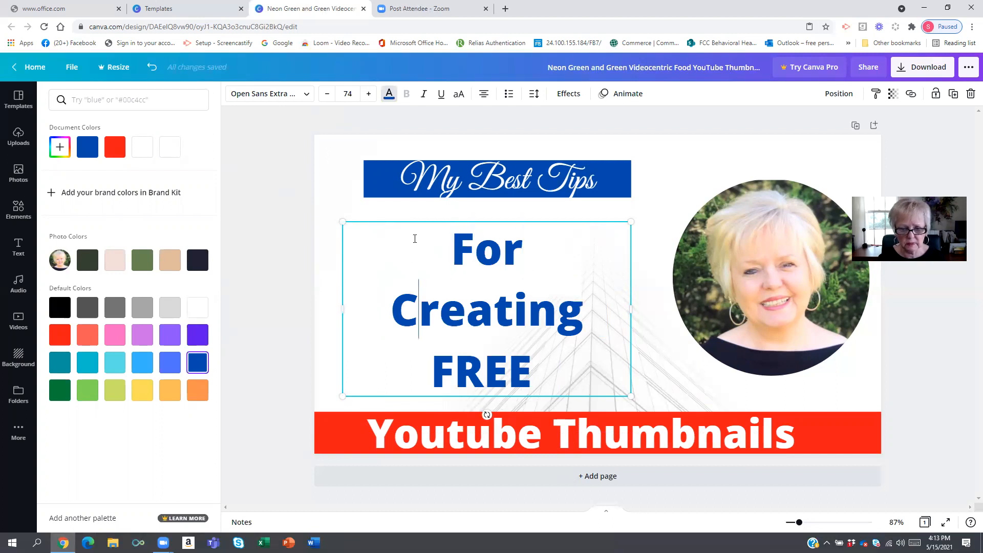
drag(458, 222, 629, 244)
drag(419, 276, 320, 265)
drag(427, 277, 452, 377)
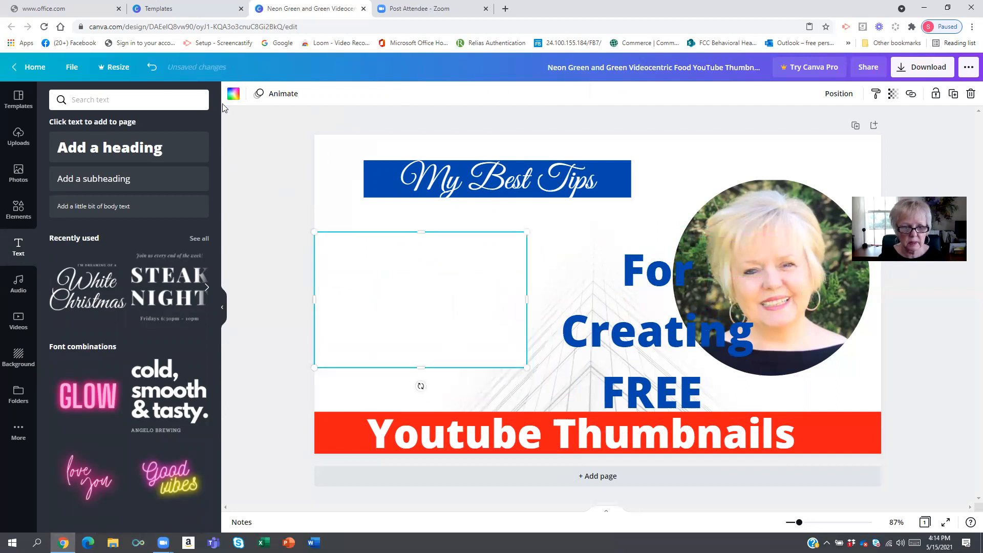
- Fill the rectangle shape with dark blue and move it slightly right and down
click(233, 93)
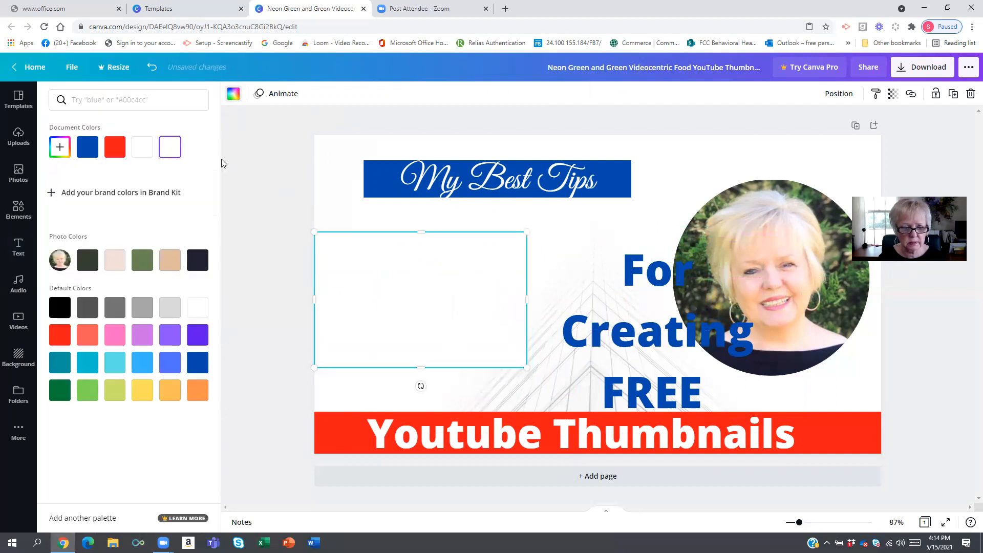
click(204, 358)
drag(364, 264, 411, 280)
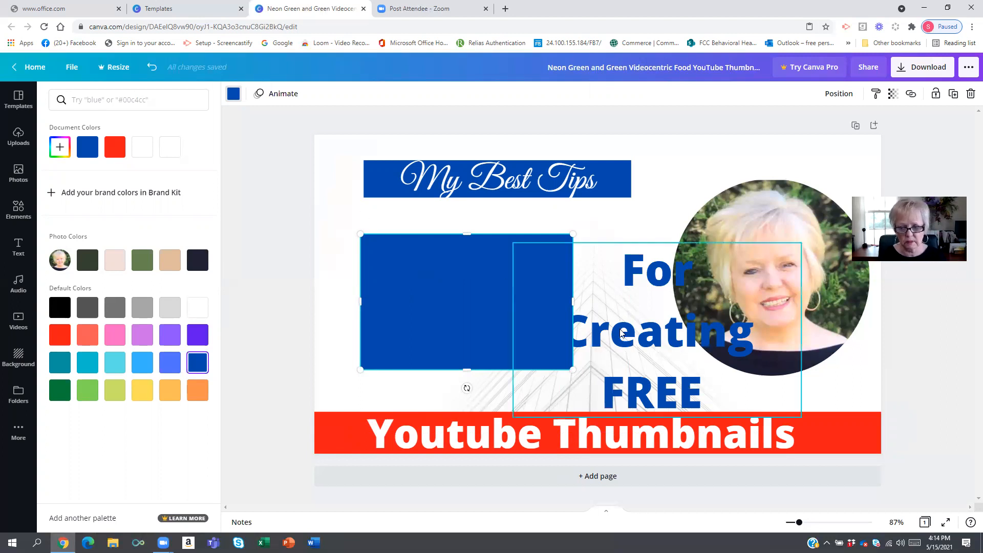
- Recolor the subtitle text white and move it over the blue rectangle
click(623, 276)
mouse_move(625, 274)
mouse_down()
mouse_move(649, 313)
mouse_move(612, 285)
mouse_up()
click(611, 285)
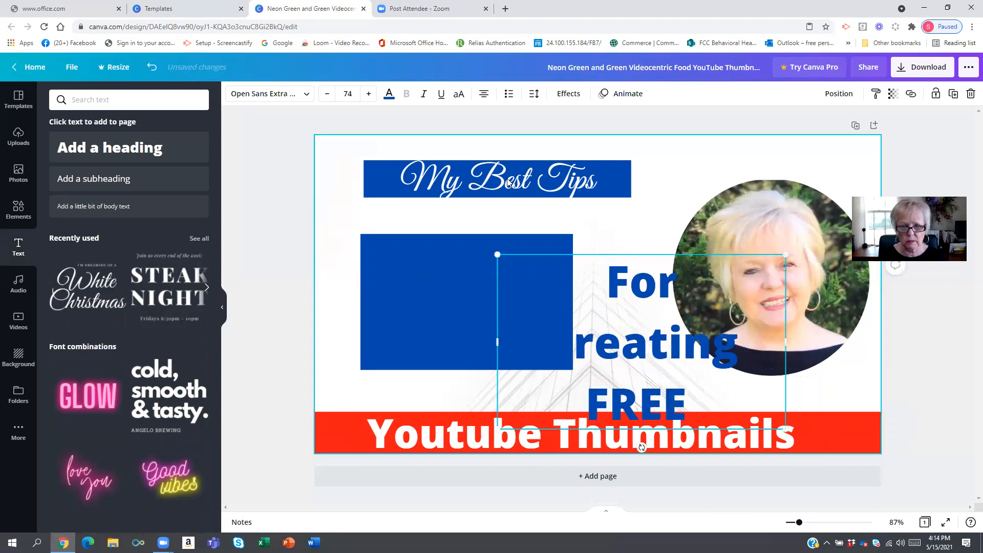
click(389, 94)
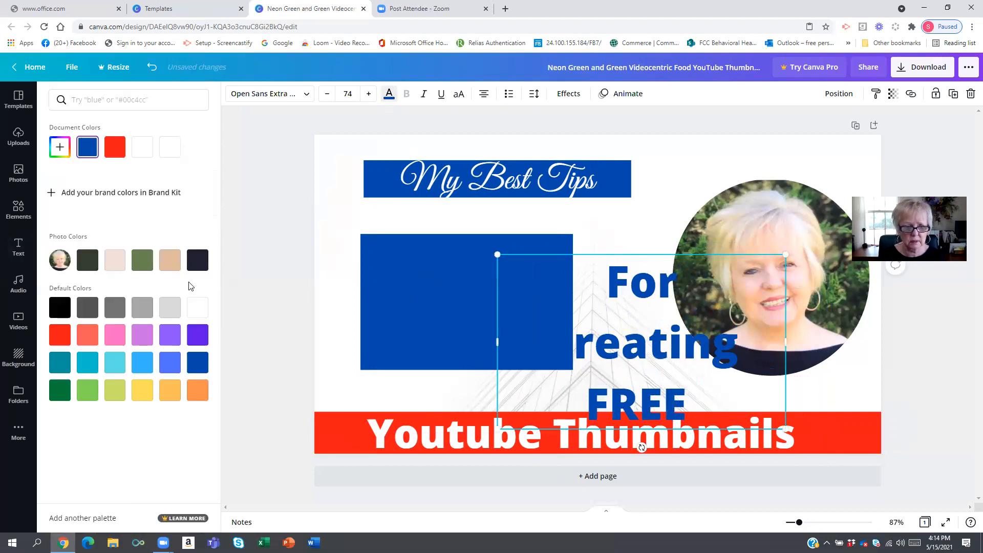
click(194, 306)
drag(621, 340, 368, 277)
- Enlarge the blue rectangle to fill the space between the 'My Best Tips' bar and the red bar
click(512, 255)
drag(567, 303, 575, 308)
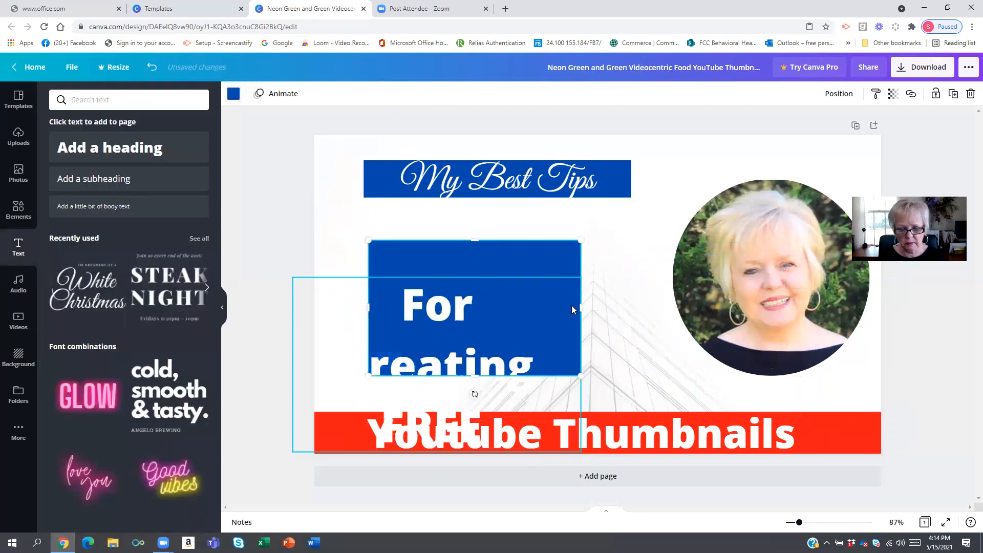
drag(645, 310, 646, 309)
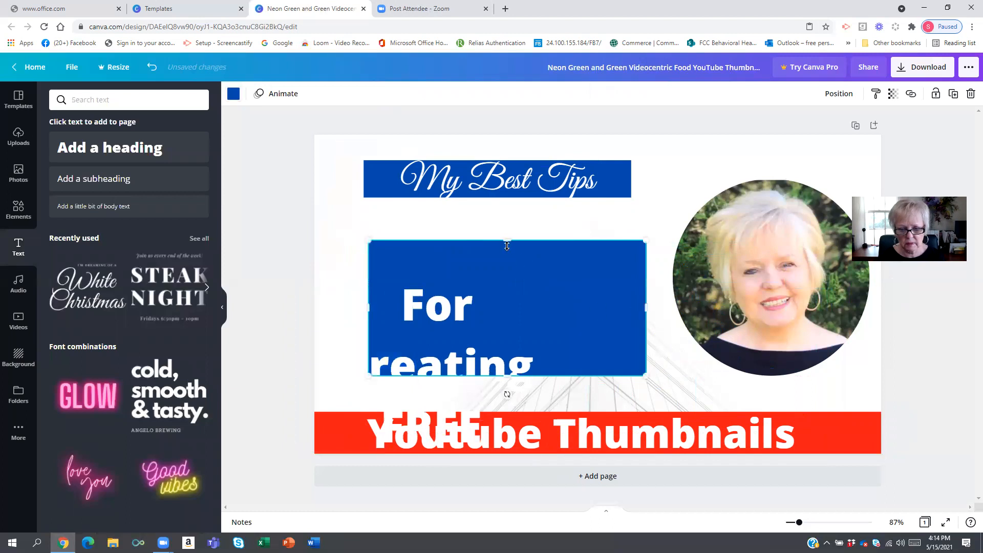
drag(507, 240, 506, 222)
click(444, 342)
drag(444, 338, 511, 243)
drag(485, 260, 320, 308)
drag(513, 366, 508, 395)
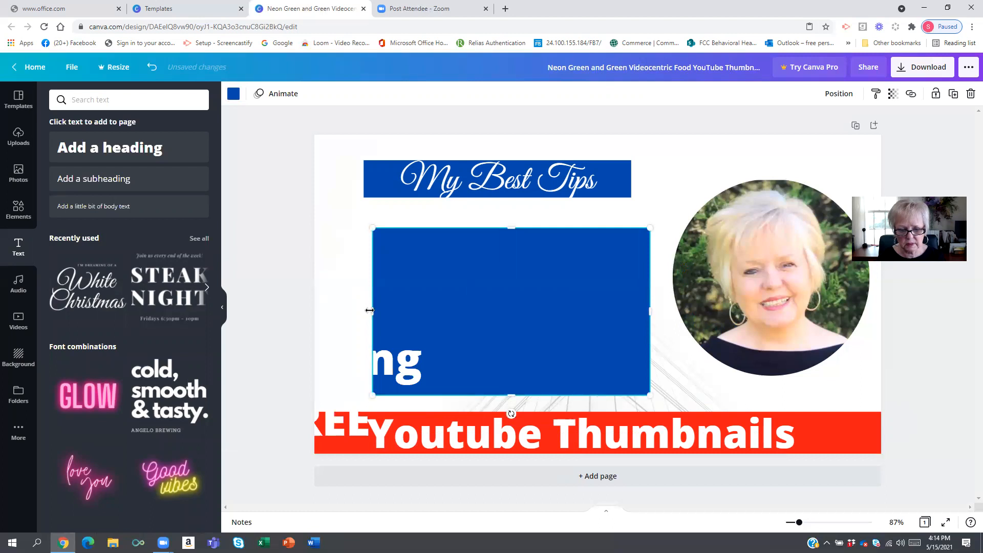
drag(367, 306, 347, 307)
- Center the white 'For Creating FREE' text on the blue rectangle
click(384, 331)
drag(404, 352, 491, 309)
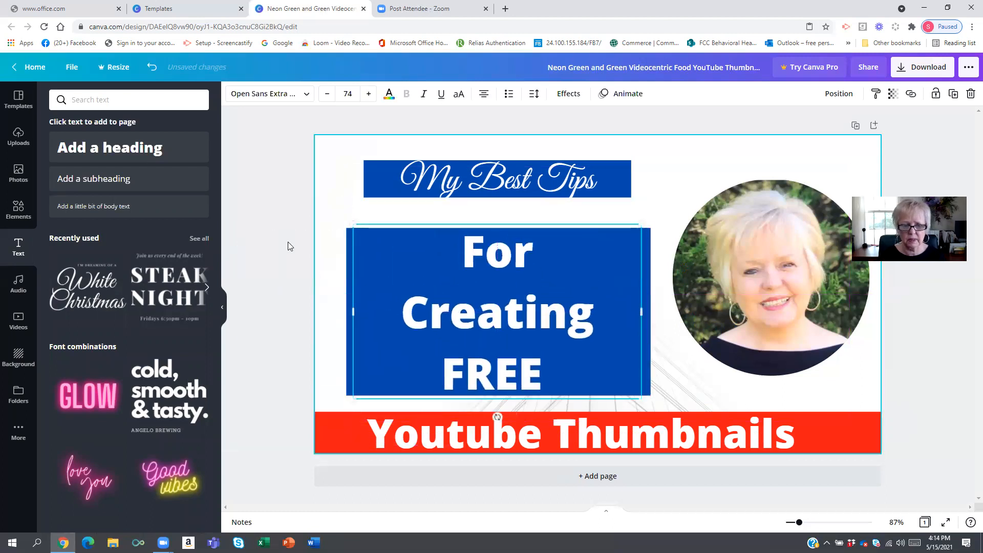
click(283, 219)
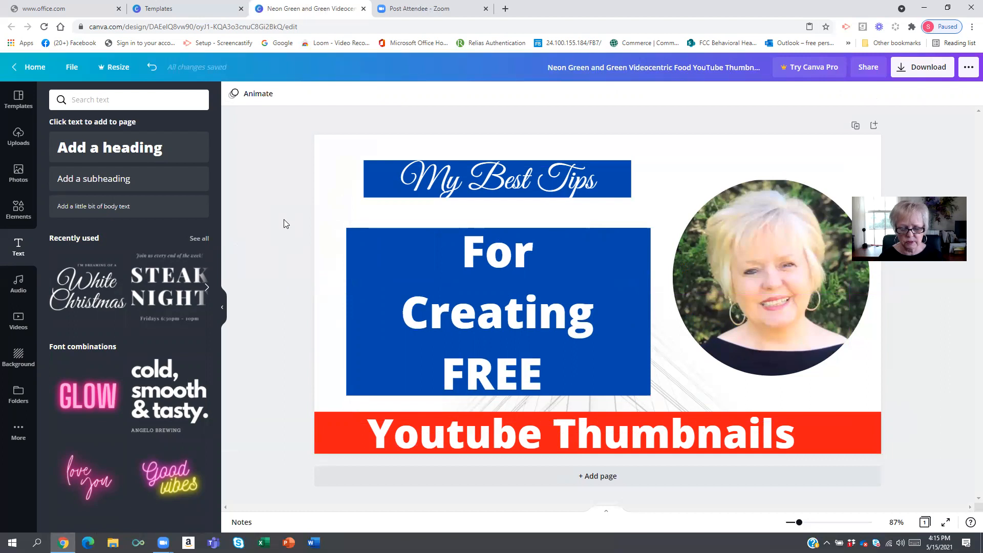
click(460, 263)
click(461, 255)
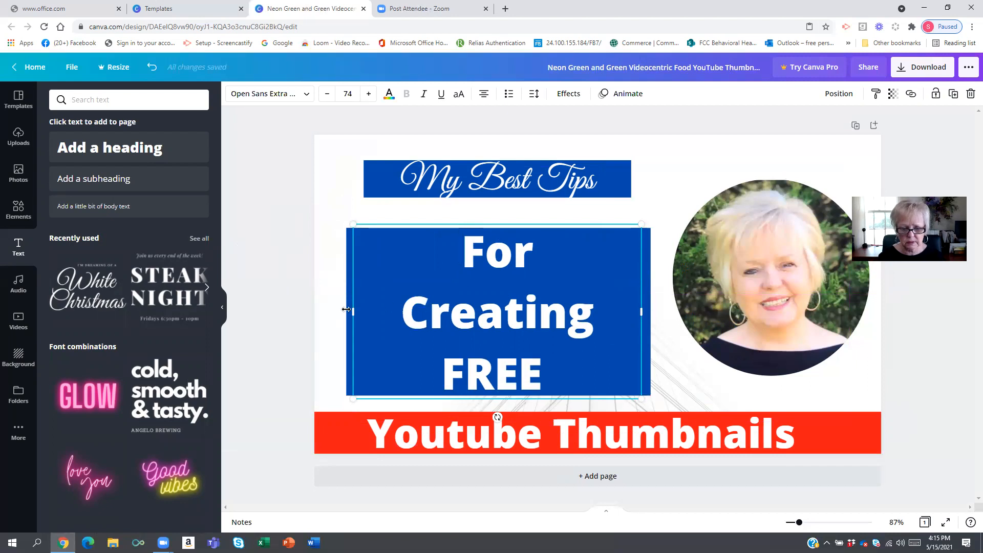
- Widen the 'For Creating FREE' text box so 'Creating FREE' fits on one line, and widen the blue rectangle to match
drag(353, 312, 321, 313)
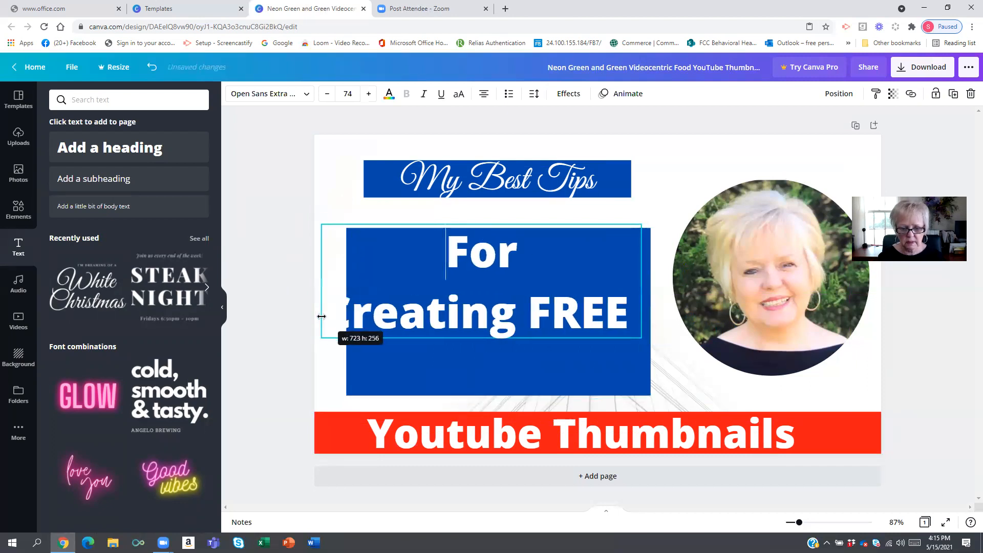
drag(398, 312, 513, 280)
drag(502, 221, 505, 286)
drag(351, 276, 350, 283)
mouse_move(345, 321)
mouse_down()
mouse_move(327, 323)
mouse_move(345, 329)
mouse_up()
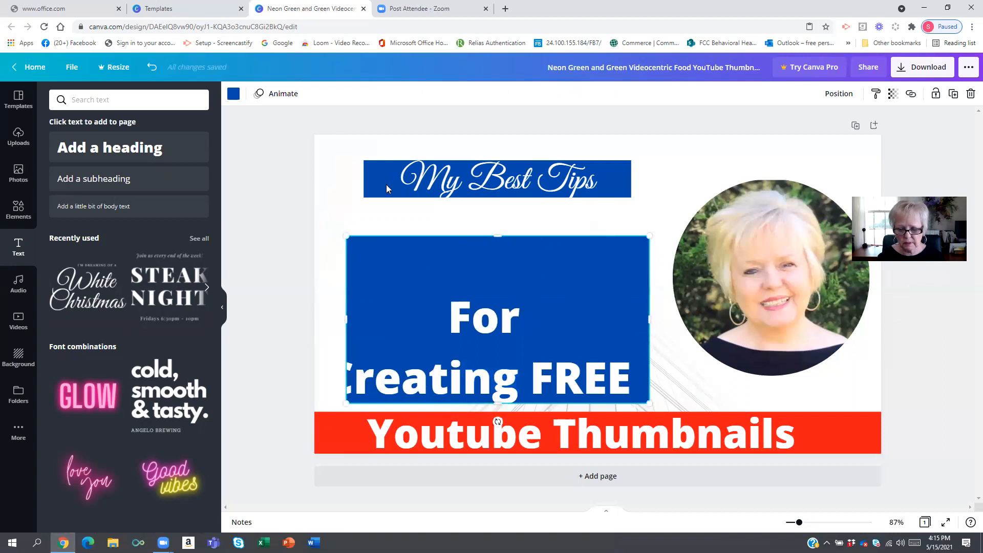
drag(649, 320, 658, 326)
drag(522, 305, 501, 273)
drag(191, 241, 192, 239)
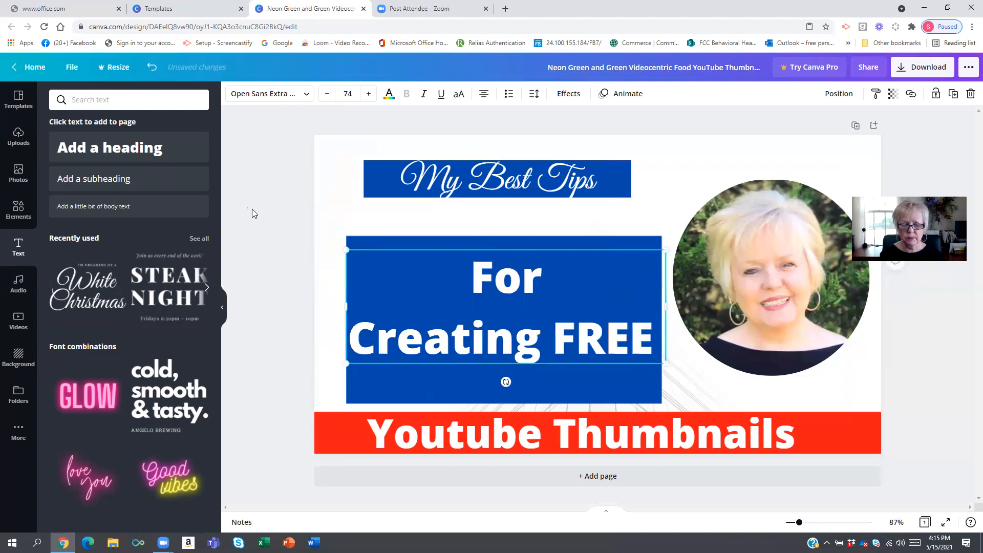
- Insert a line break after 'Creating' so 'FREE' sits on its own line, and move the text up
click(283, 188)
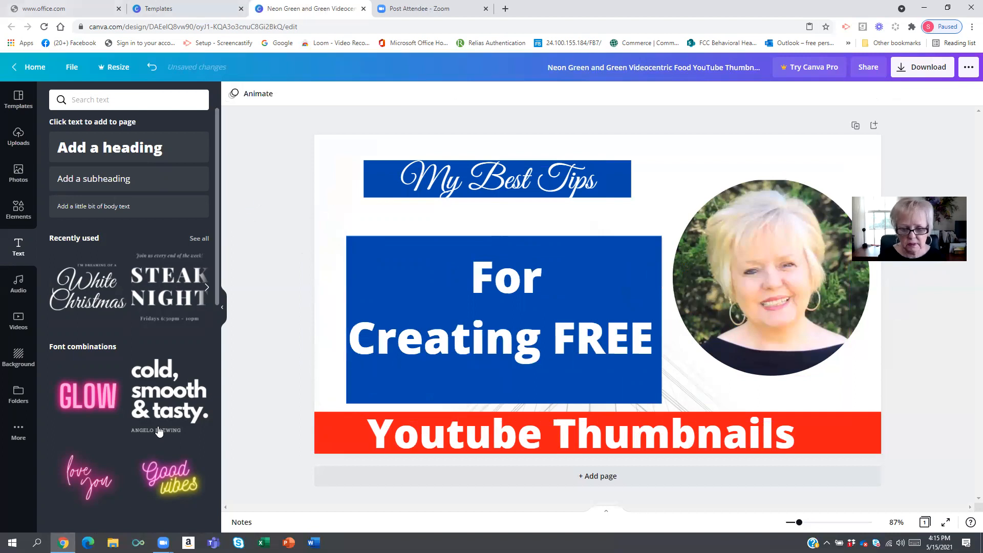
click(466, 327)
double_click(474, 283)
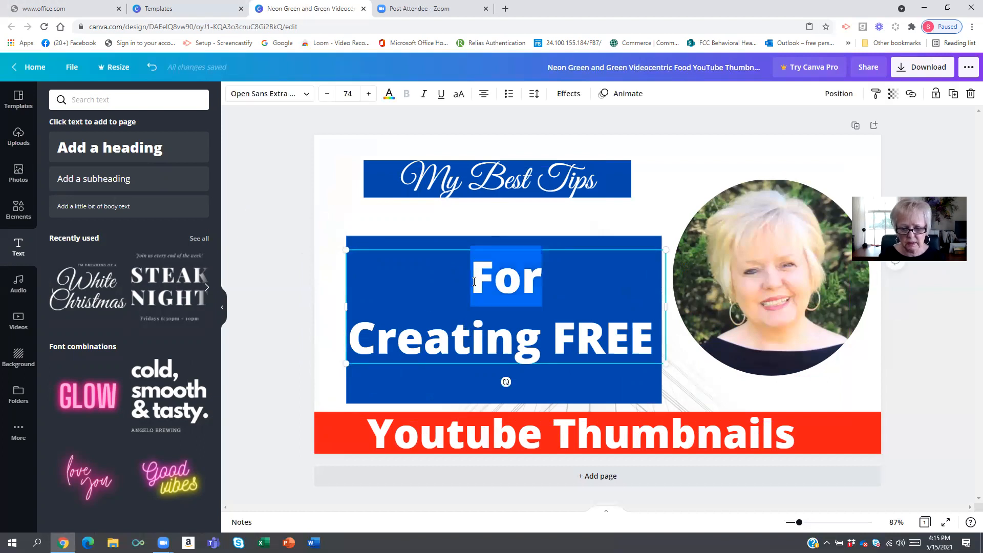
click(553, 342)
key(Return)
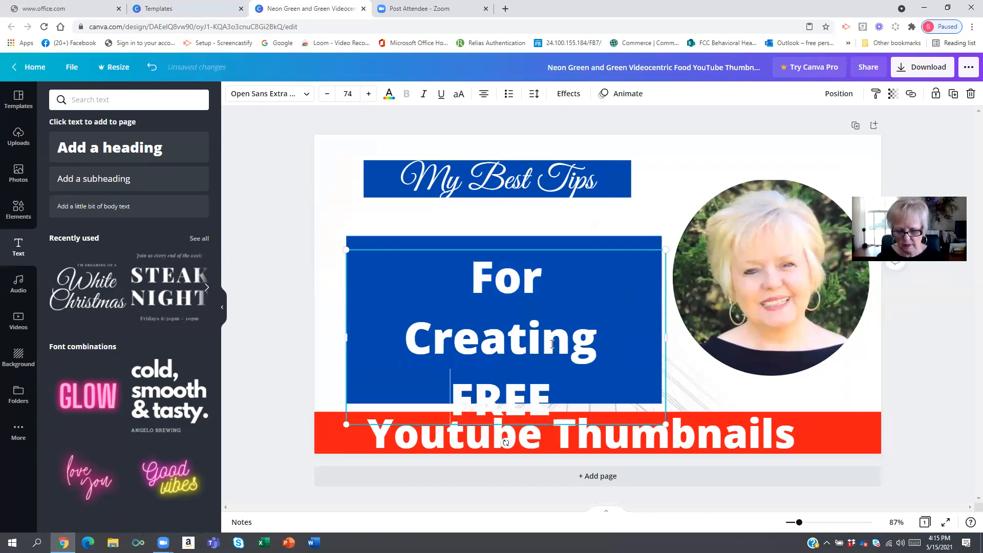
drag(556, 249, 559, 237)
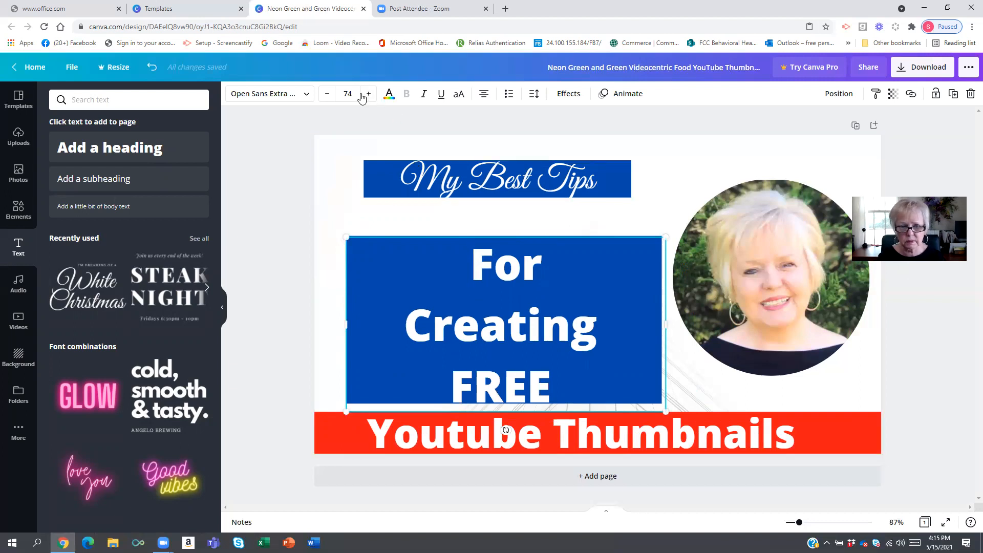
- Reduce the font size of the 'For Creating FREE' text to 62
click(327, 94)
click(326, 94)
click(326, 94)
click(325, 95)
click(324, 97)
click(324, 98)
click(323, 97)
click(324, 98)
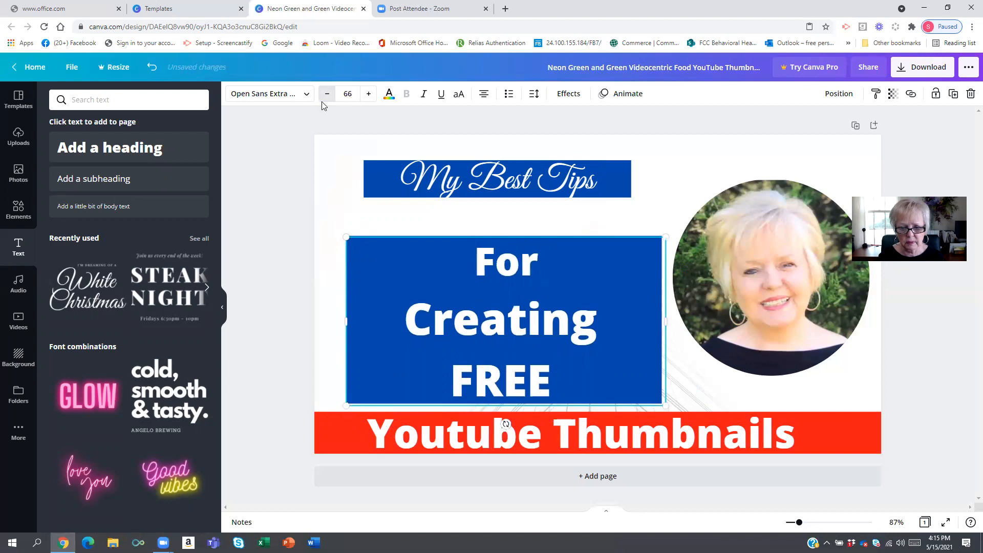
click(323, 97)
click(323, 97)
click(323, 97)
click(323, 97)
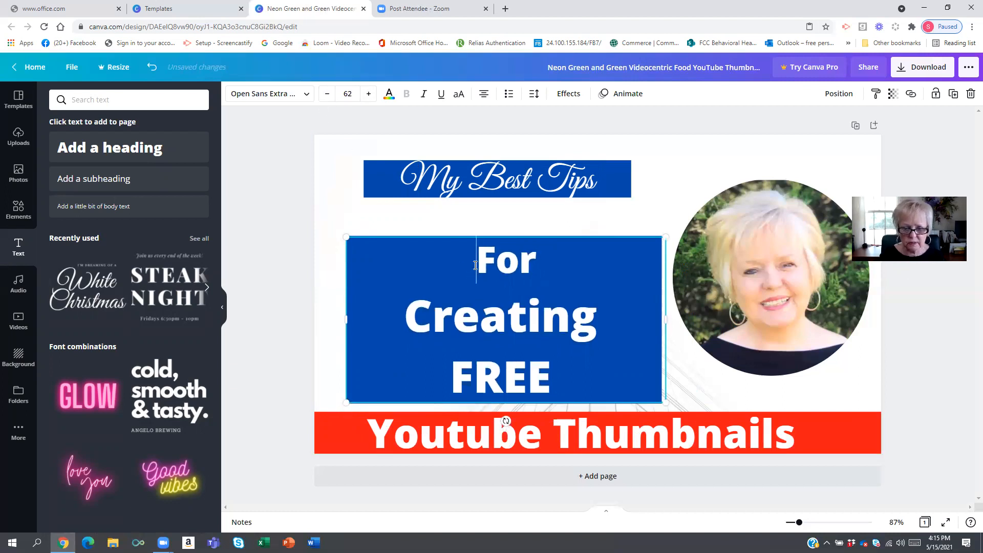
- Try the Horizon font on the selected text, then switch back to Open Sans Extra Bold
drag(469, 260, 582, 358)
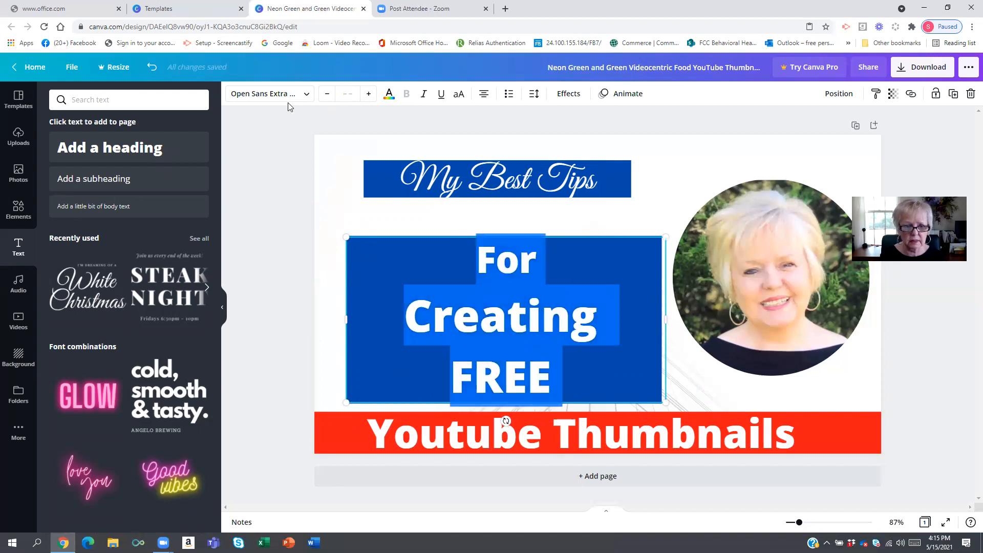
click(305, 95)
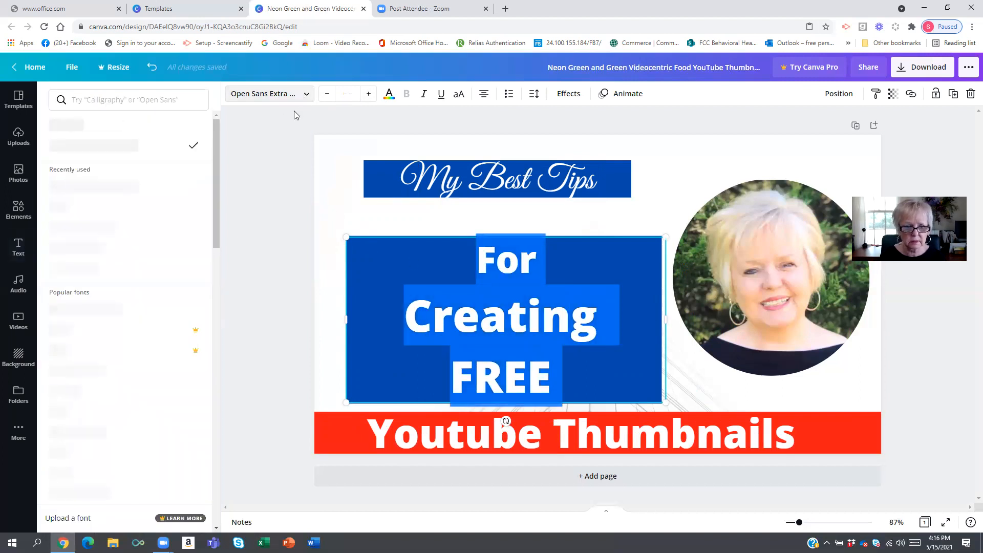
click(72, 248)
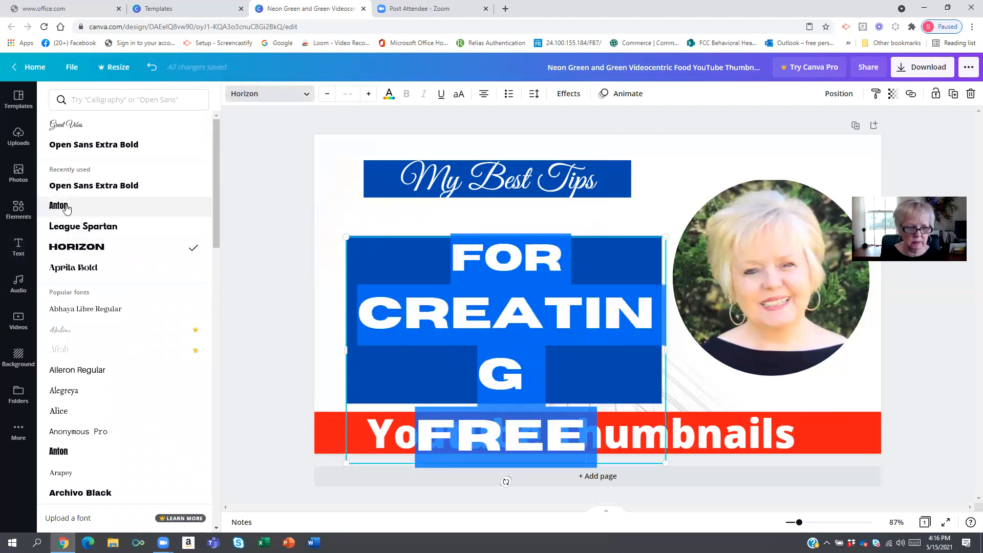
click(102, 197)
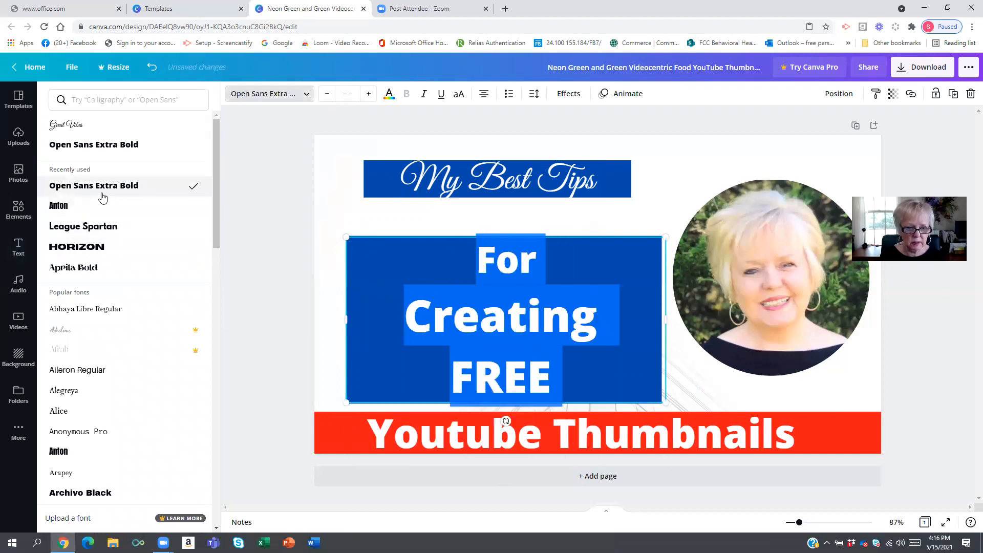
click(266, 233)
click(292, 253)
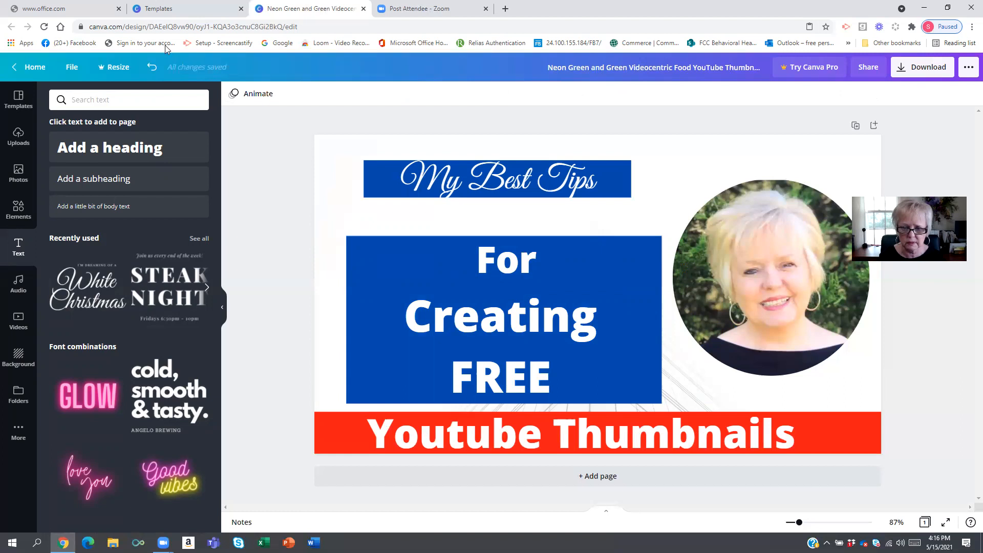
- Replace the page background, trying gradient and daisy images before applying a pink rose photo
click(318, 186)
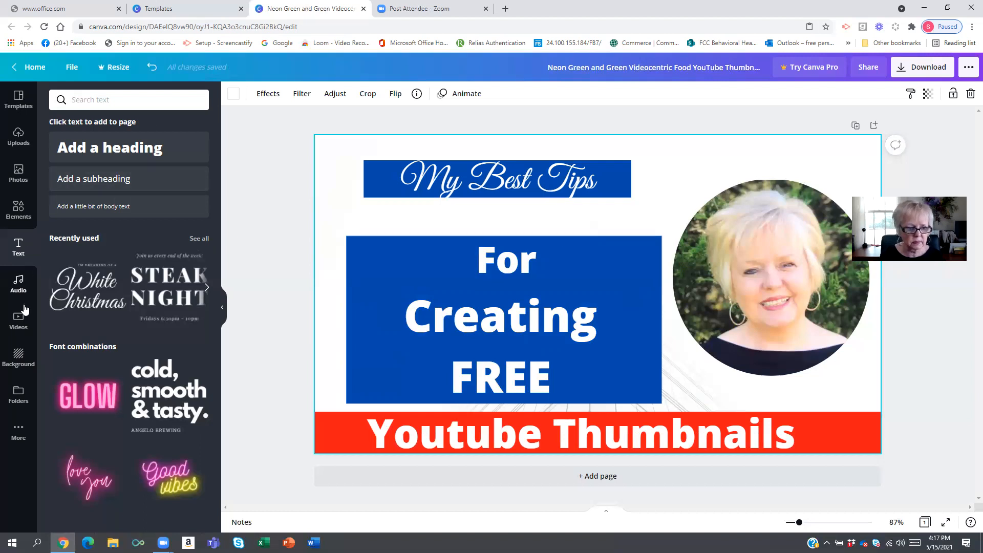
click(19, 321)
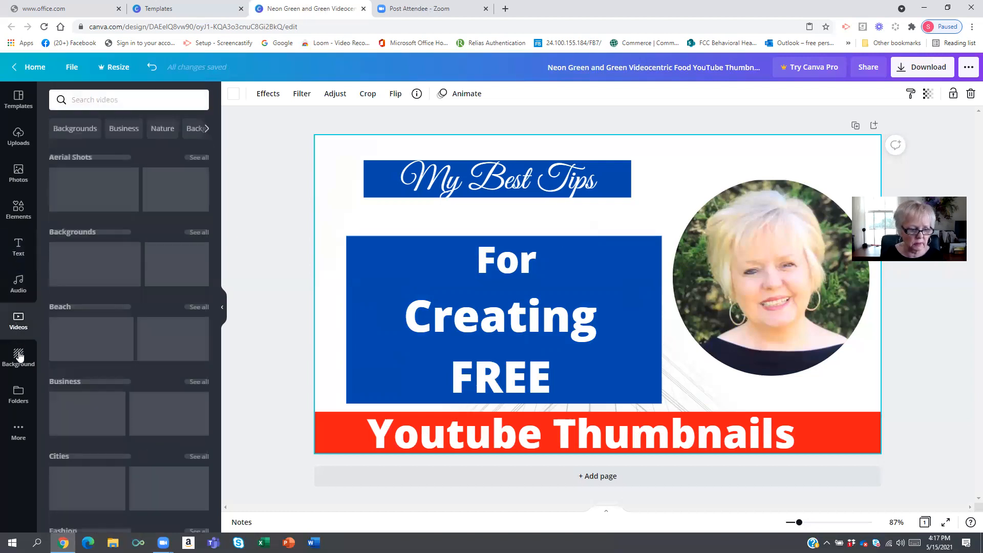
click(19, 356)
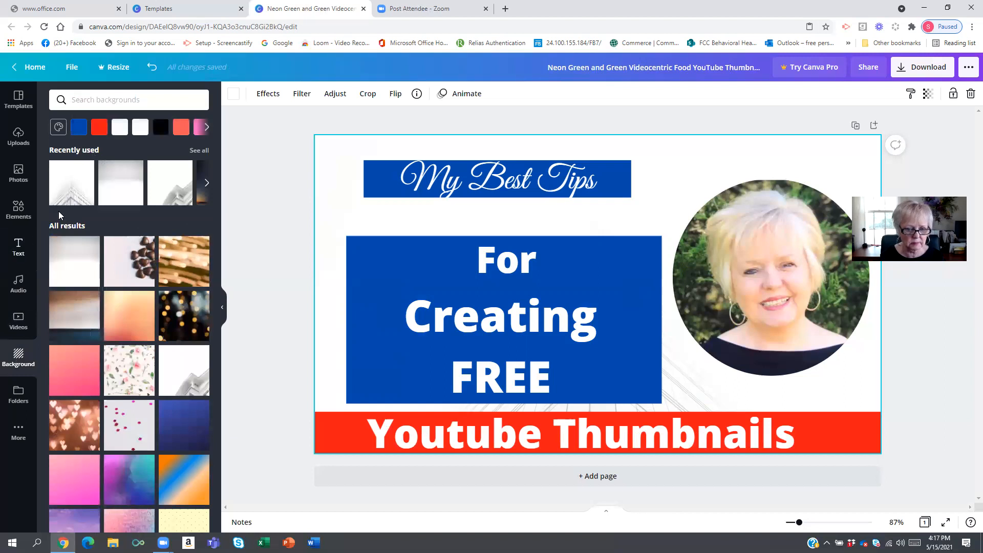
scroll(131, 351, down, 3)
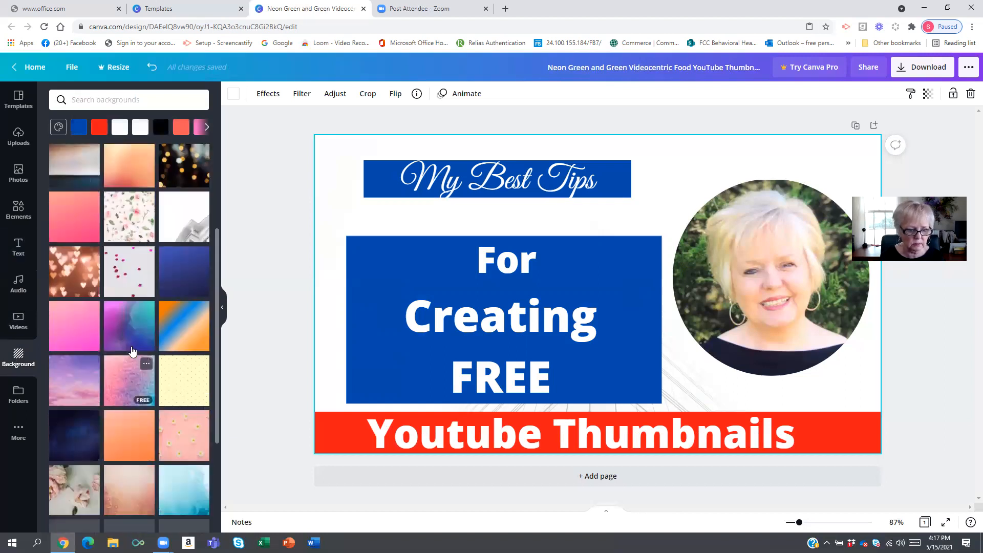
scroll(130, 271, down, 3)
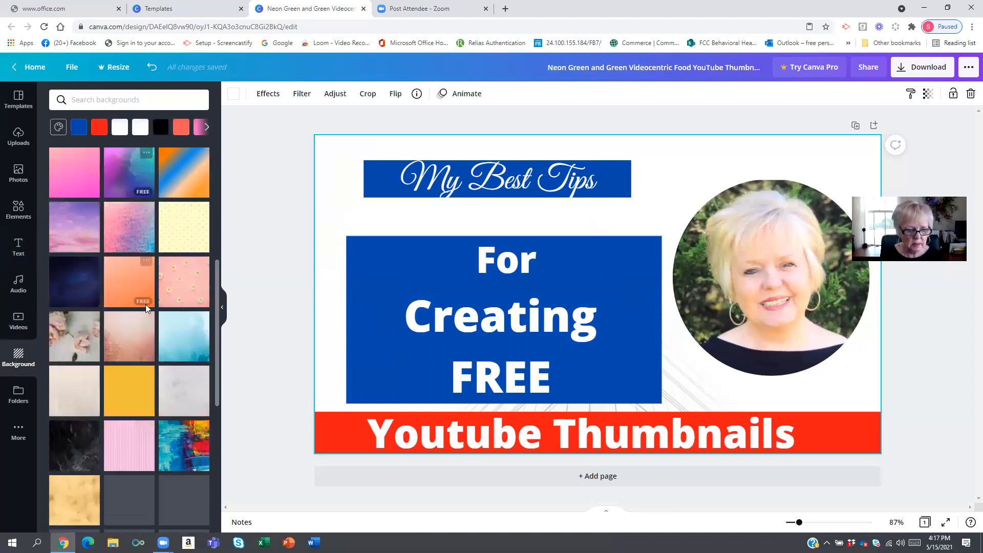
click(132, 187)
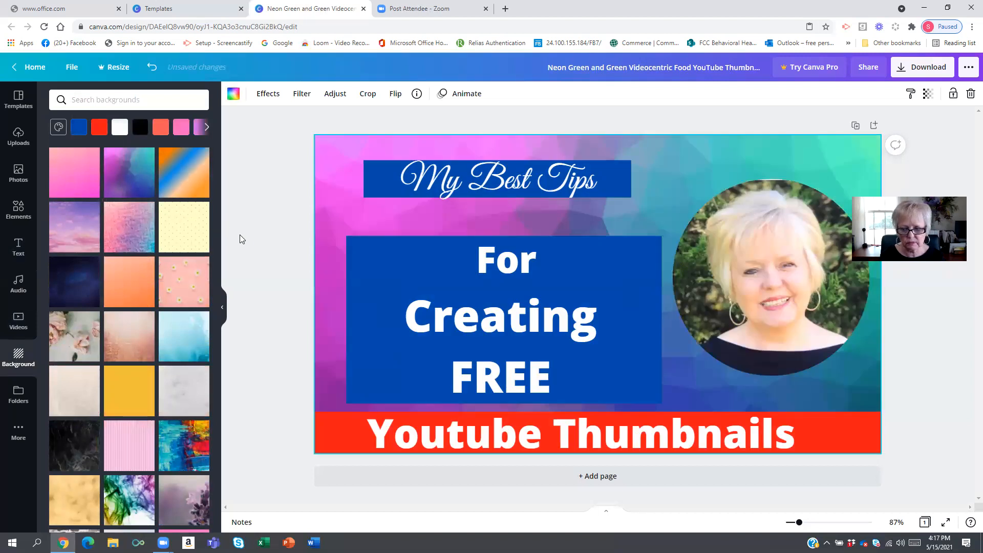
click(190, 180)
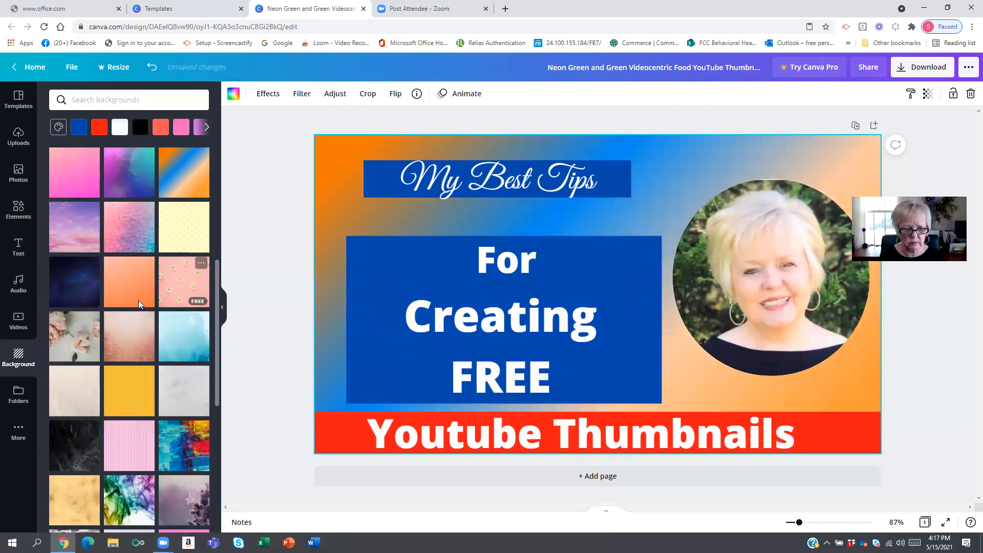
click(183, 291)
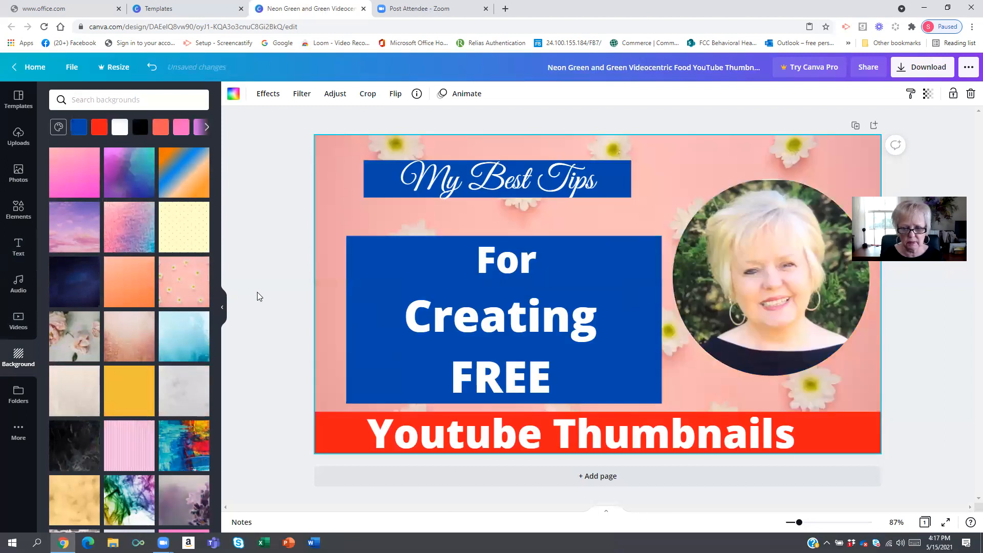
scroll(138, 348, down, 3)
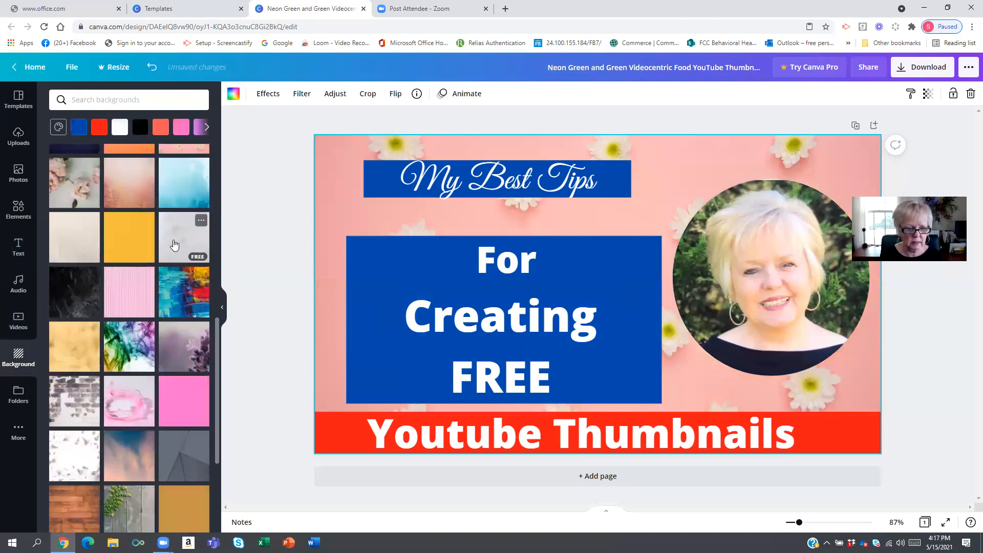
click(89, 183)
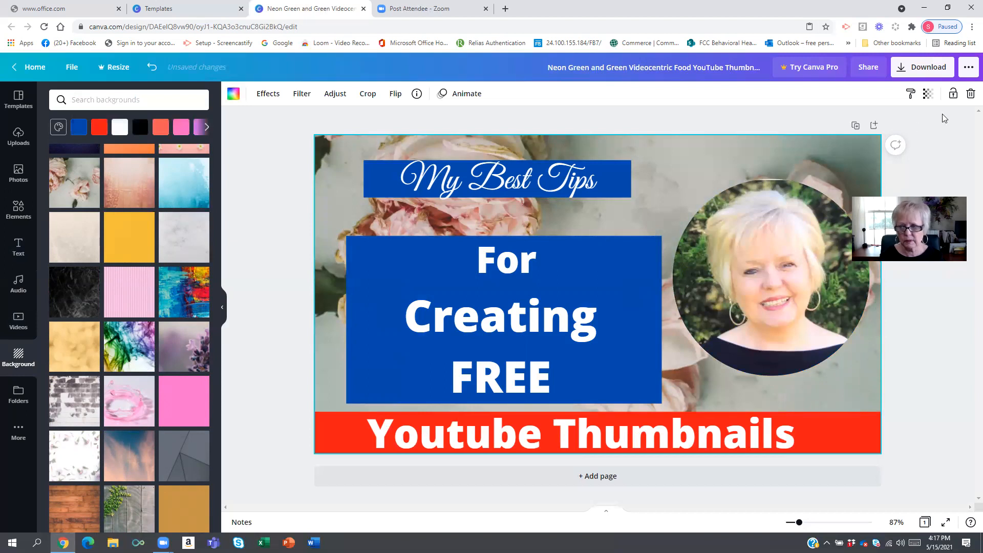
- Set the rose background's transparency to 8
click(928, 95)
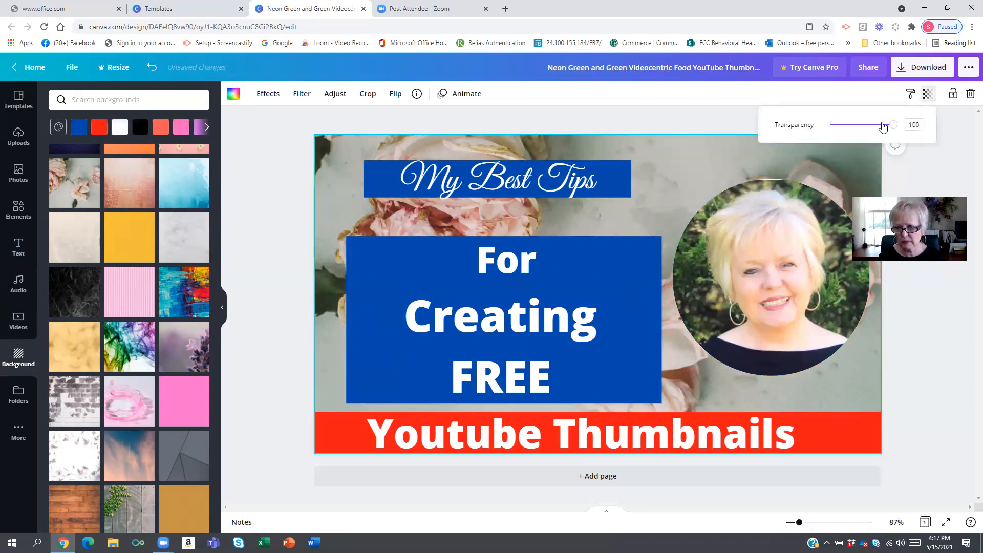
drag(891, 126, 844, 136)
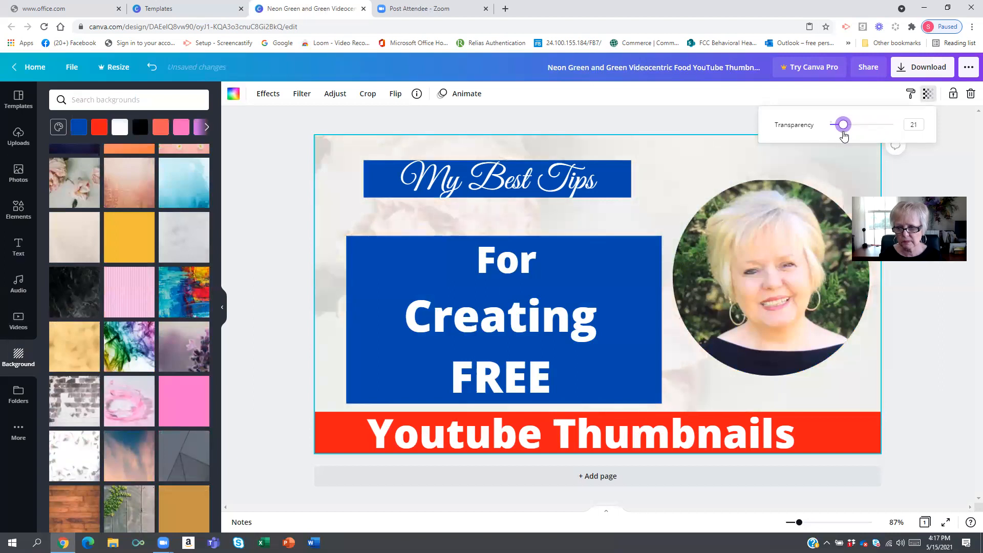
click(257, 213)
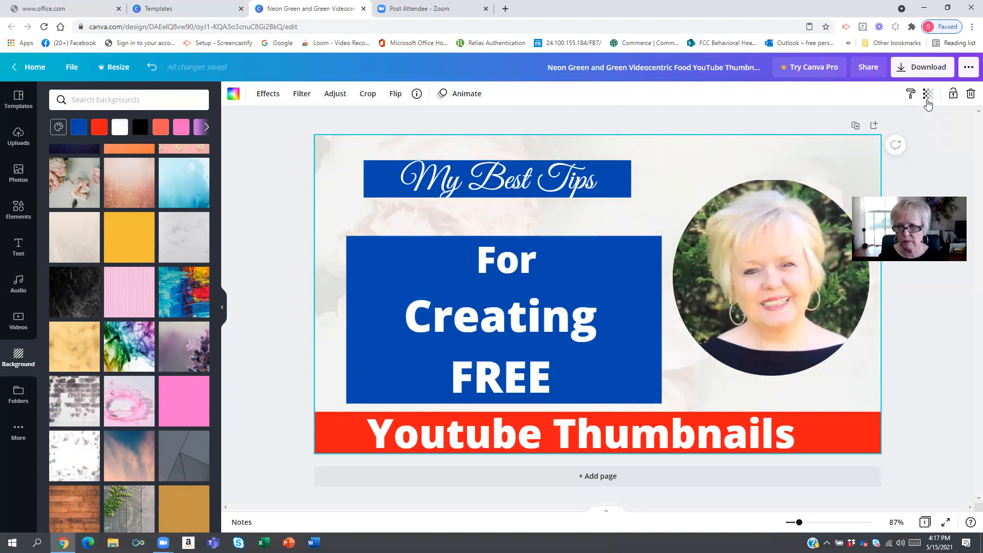
click(927, 100)
drag(844, 128, 835, 131)
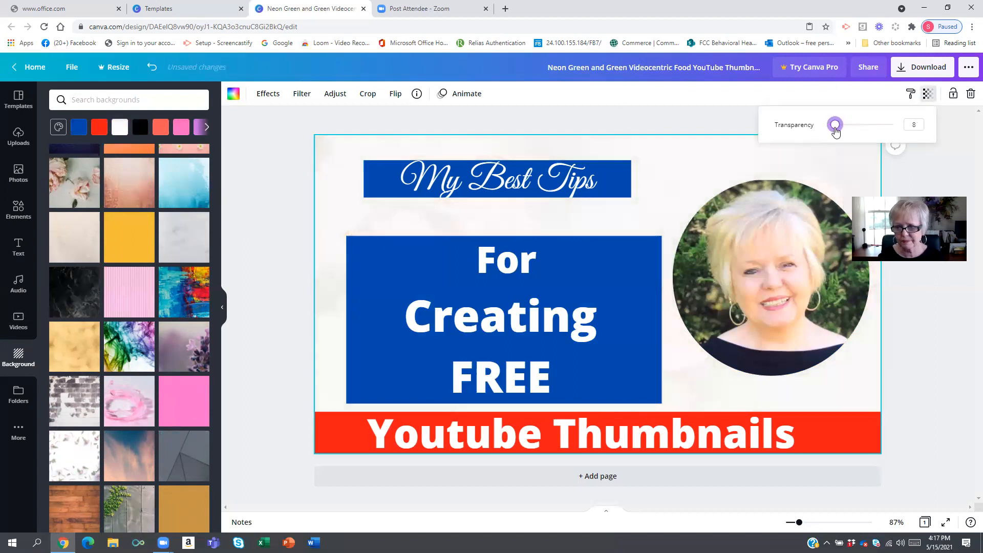
click(270, 174)
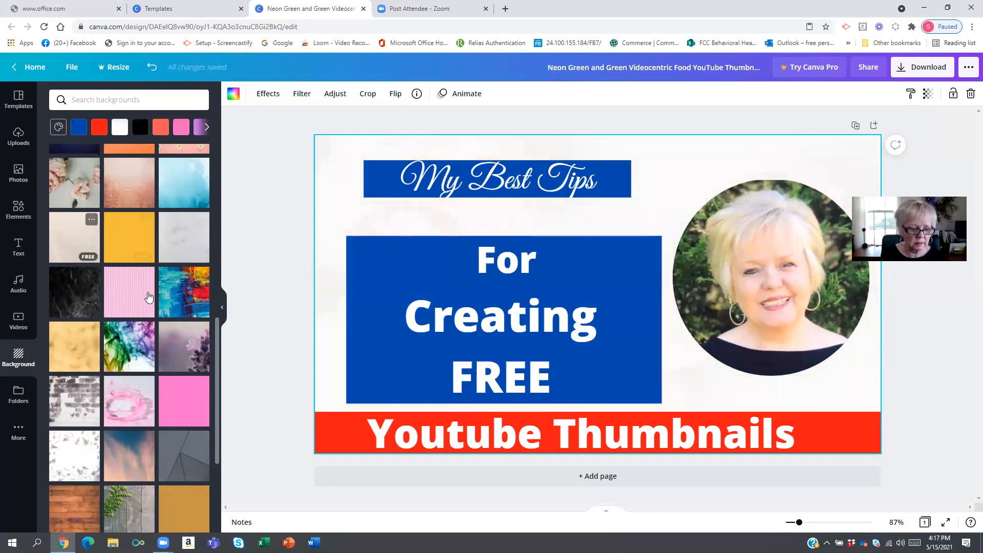
- Replace the background with the pink splash image and set its transparency to 16
scroll(149, 298, down, 3)
click(144, 243)
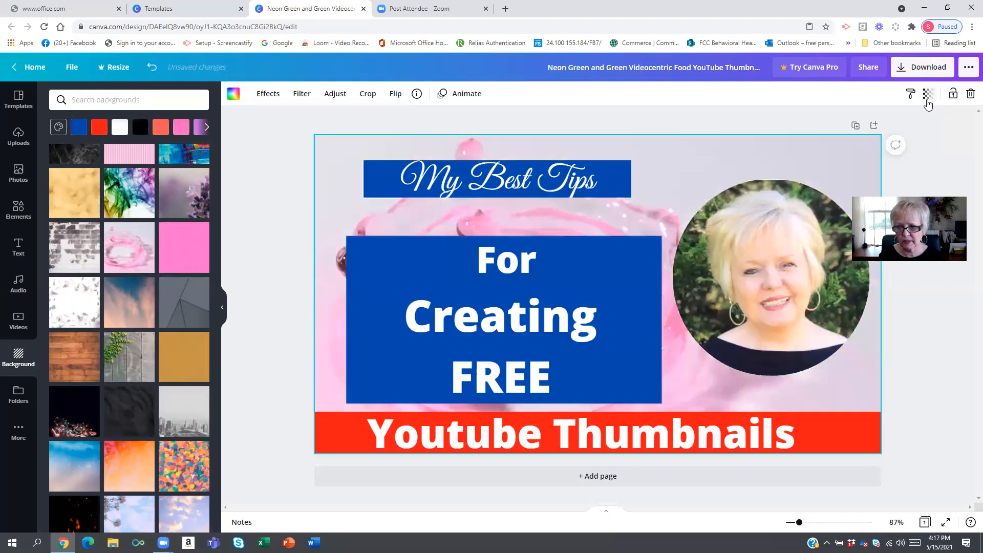
click(928, 93)
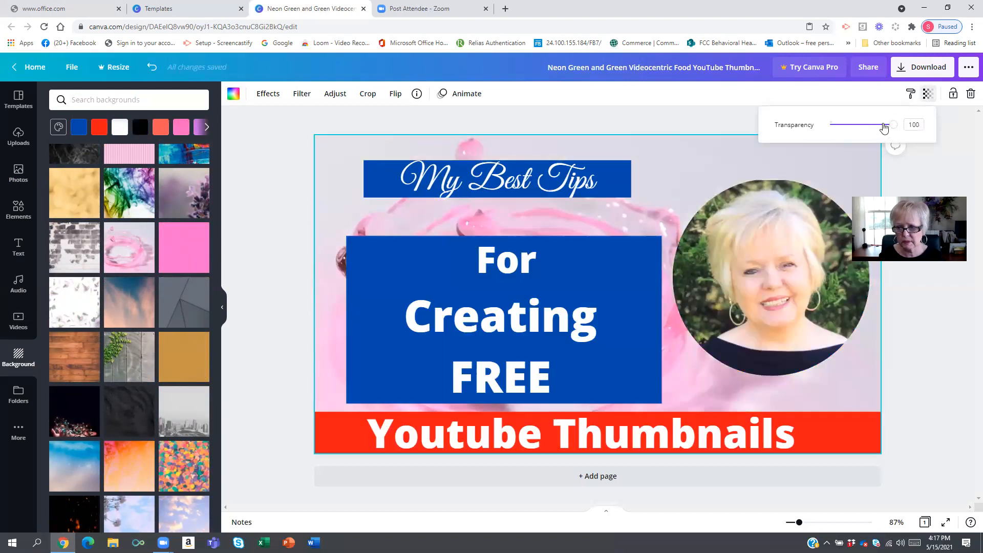
drag(890, 126, 842, 134)
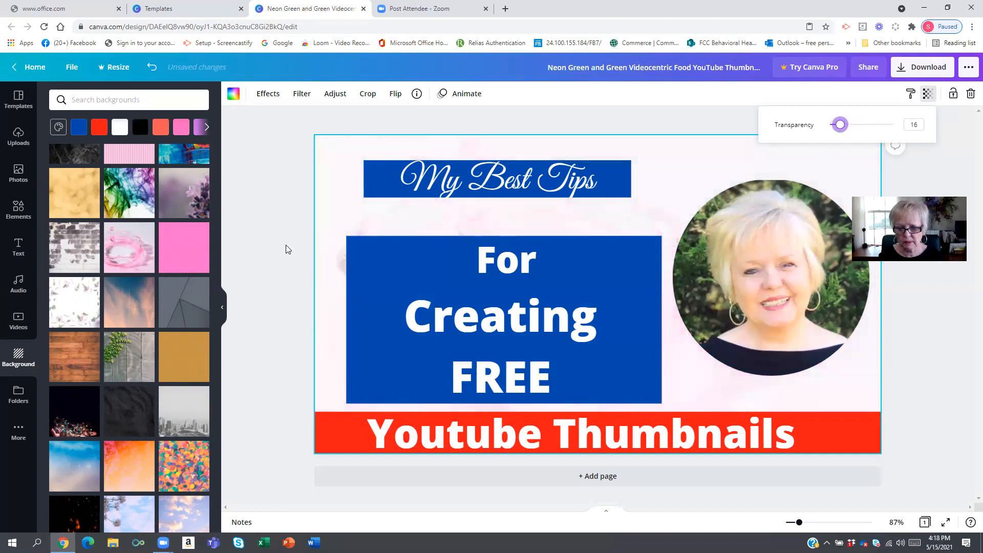
click(247, 249)
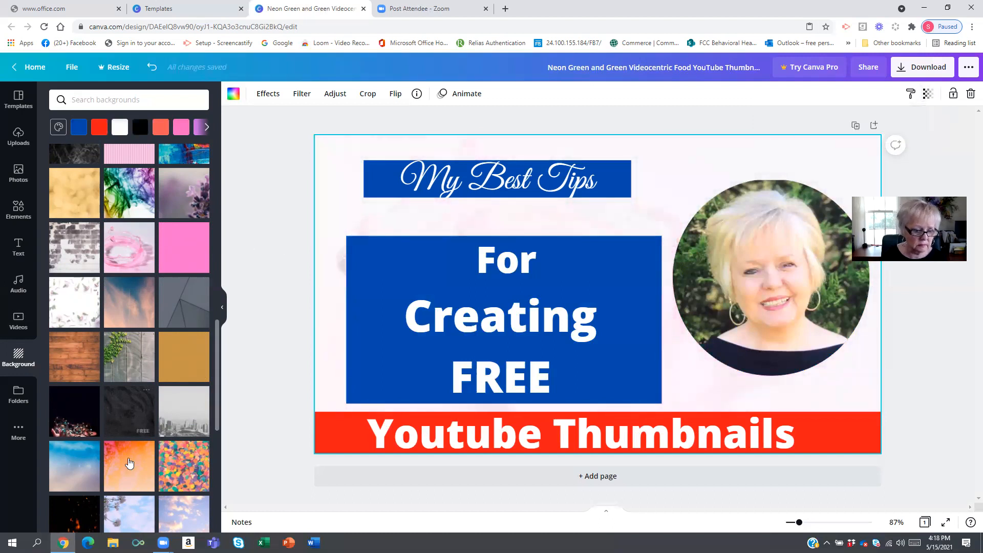
- Try a citrus photo, then red and white solid colors, as the page background
scroll(125, 332, down, 3)
scroll(123, 331, down, 4)
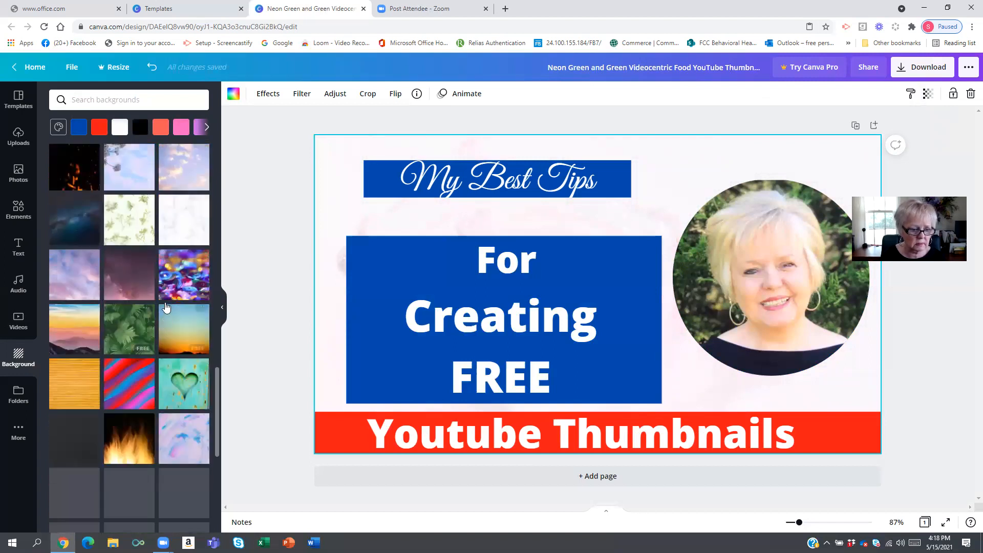
scroll(125, 383, down, 6)
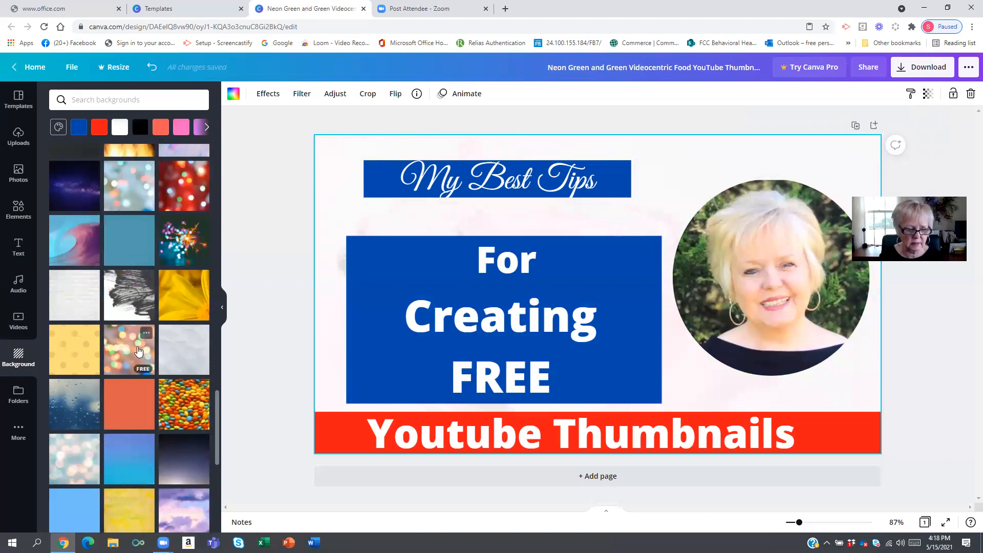
scroll(139, 358, down, 3)
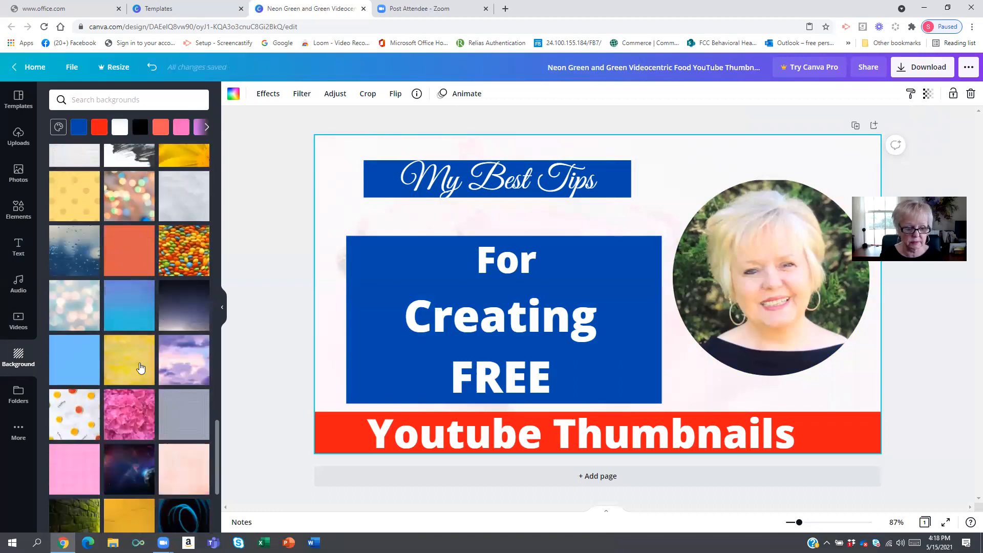
scroll(138, 333, down, 3)
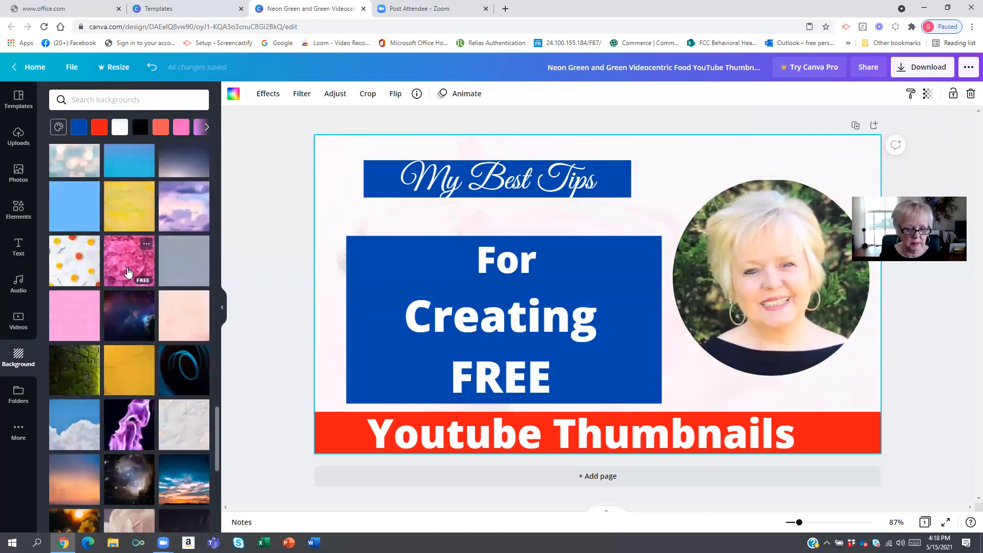
scroll(124, 281, up, 2)
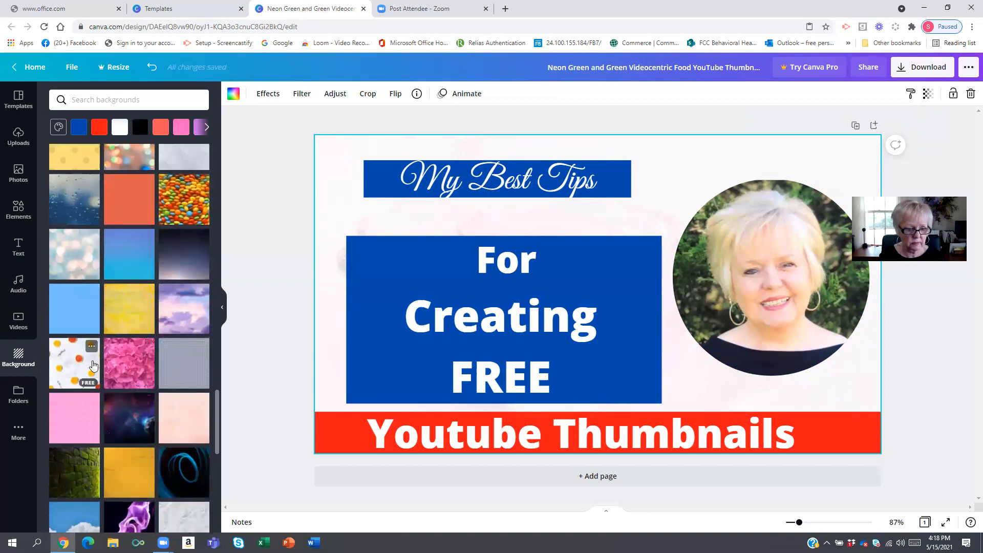
click(83, 362)
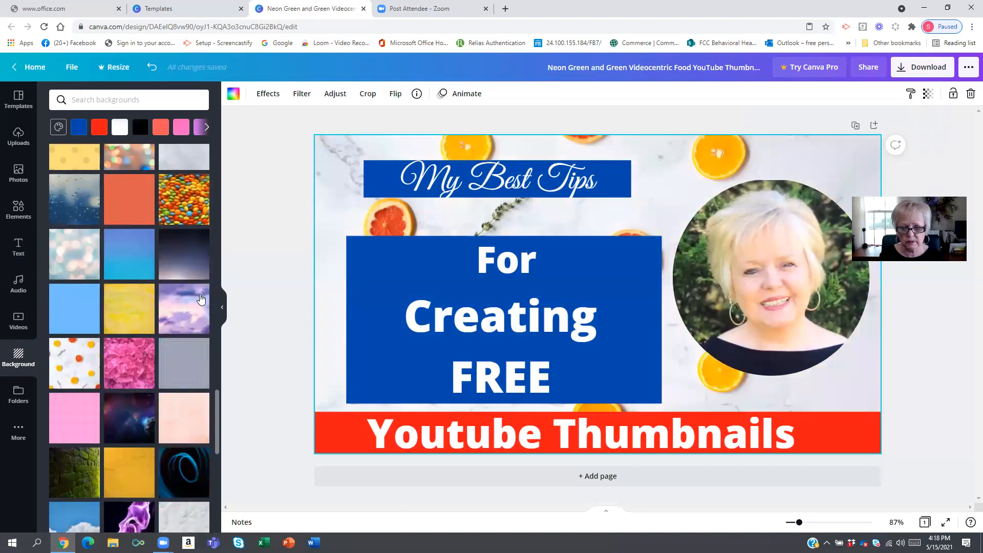
scroll(133, 182, up, 13)
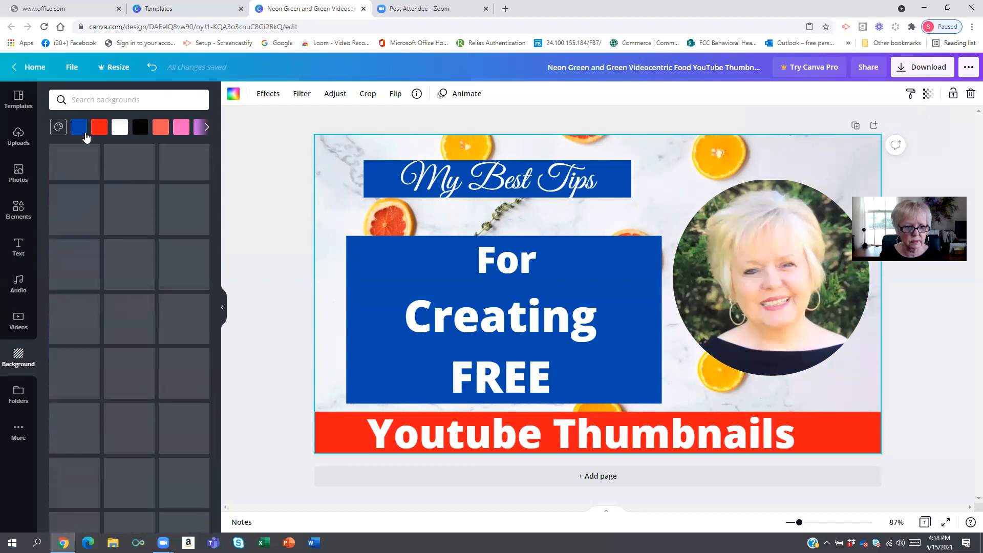
click(100, 128)
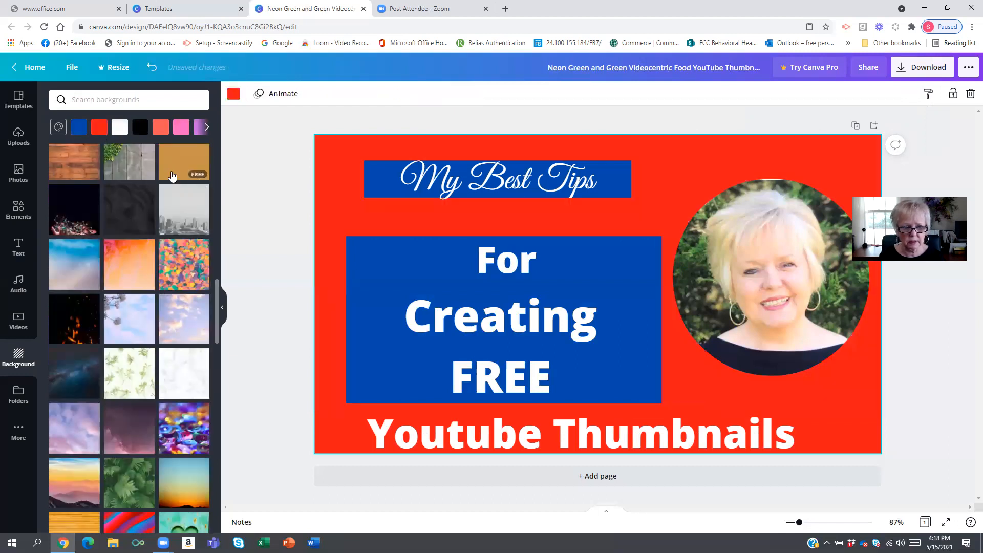
click(119, 128)
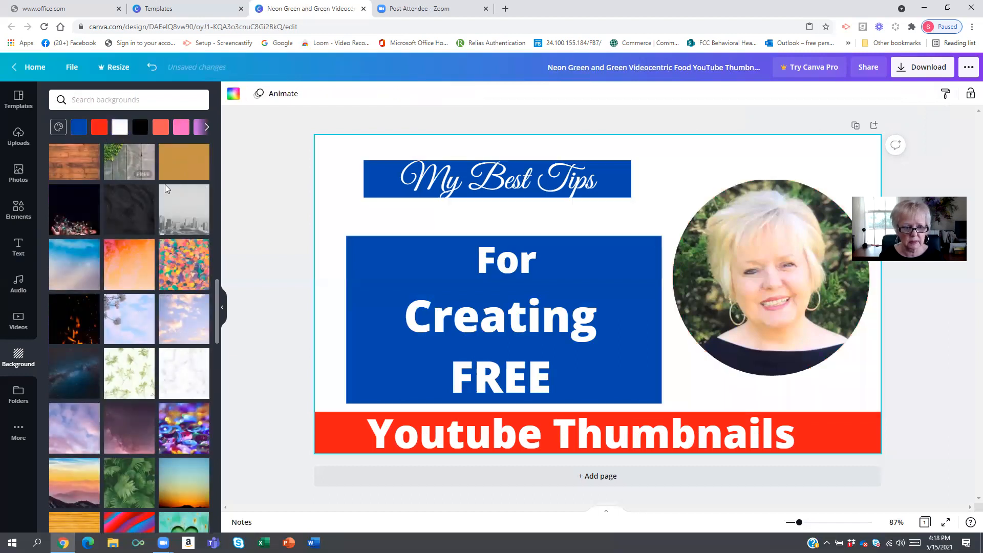
- Apply a white line-pattern image from the recently used backgrounds and reduce its transparency
scroll(193, 210, up, 10)
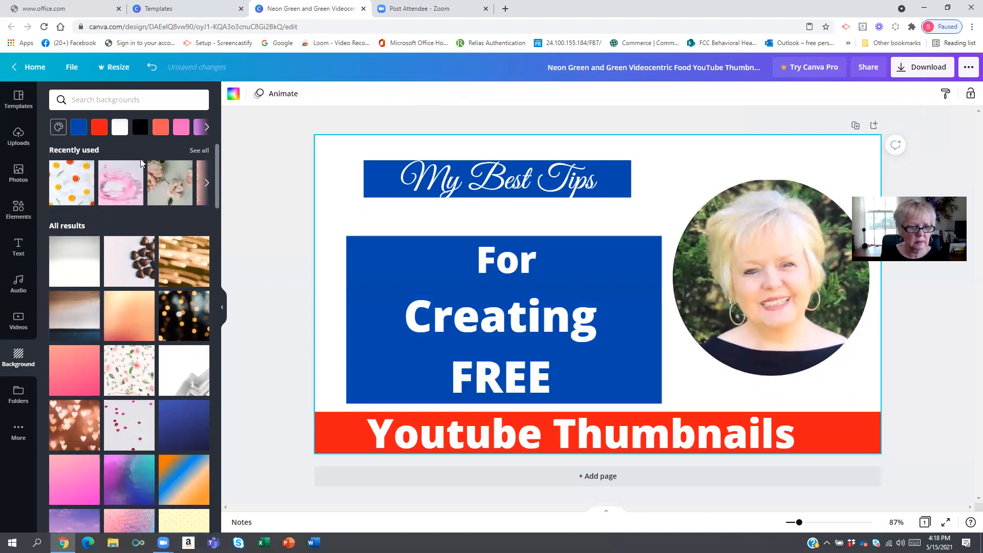
click(204, 185)
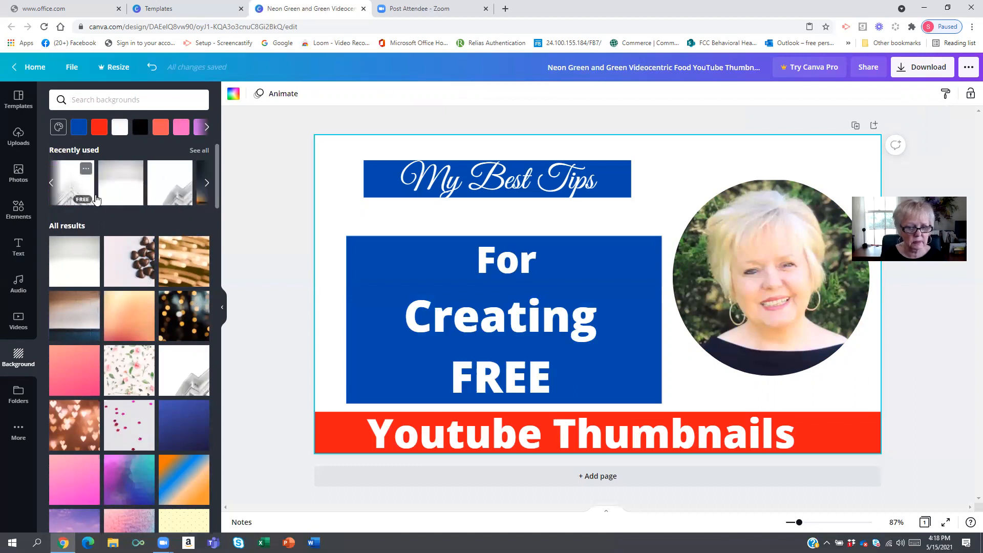
click(96, 199)
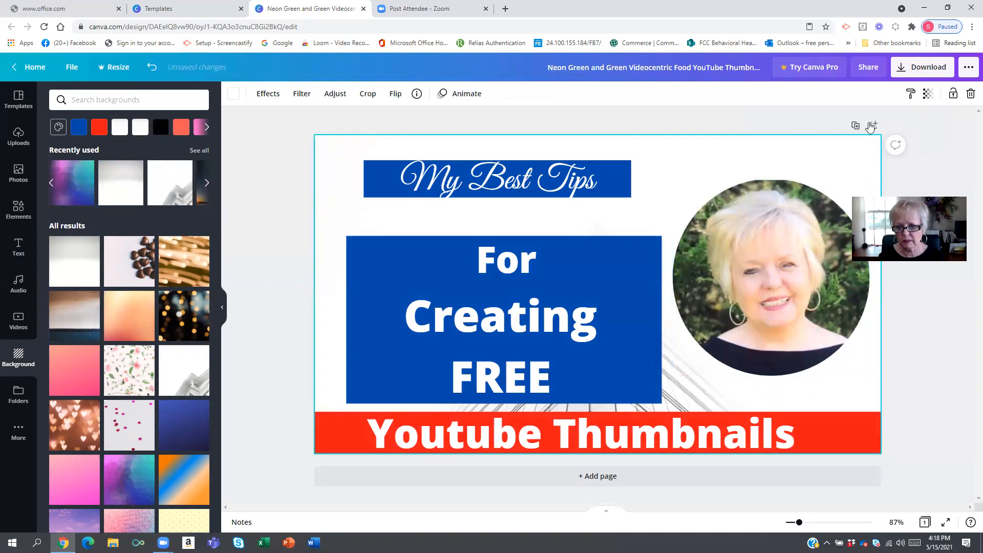
click(927, 94)
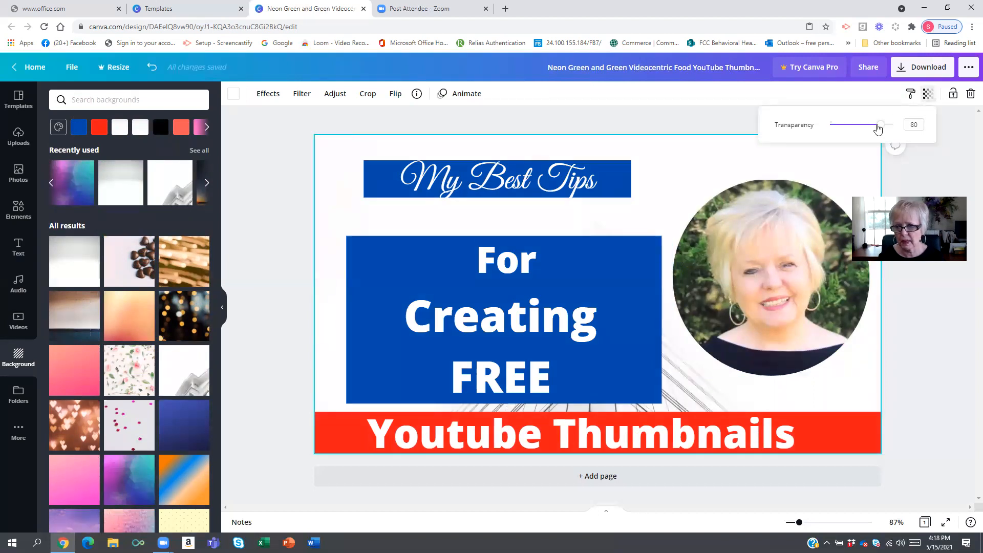
drag(875, 130, 843, 134)
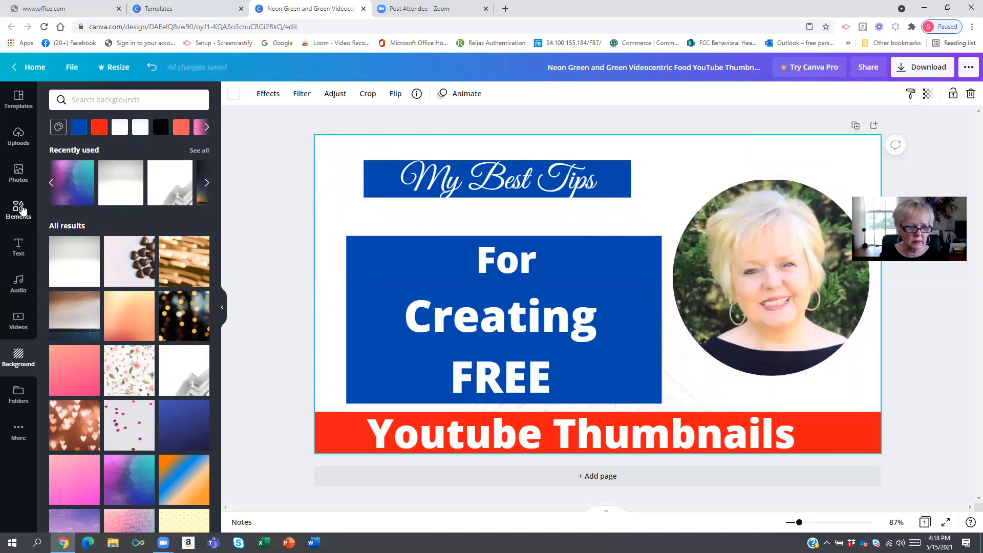
- Search the elements for youtube symbol and add the red round YouTube logo, shrinking it near the upper-left corner
click(21, 211)
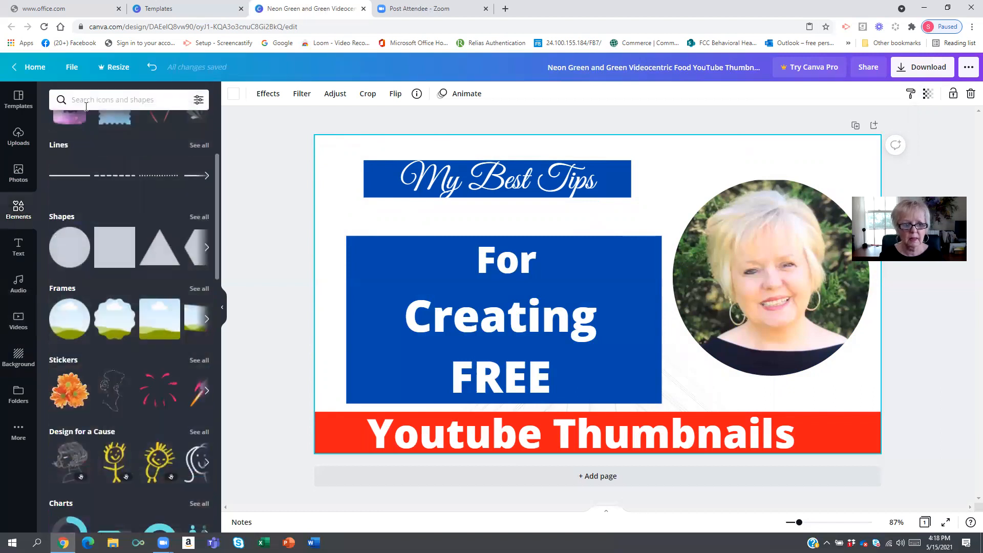
click(89, 101)
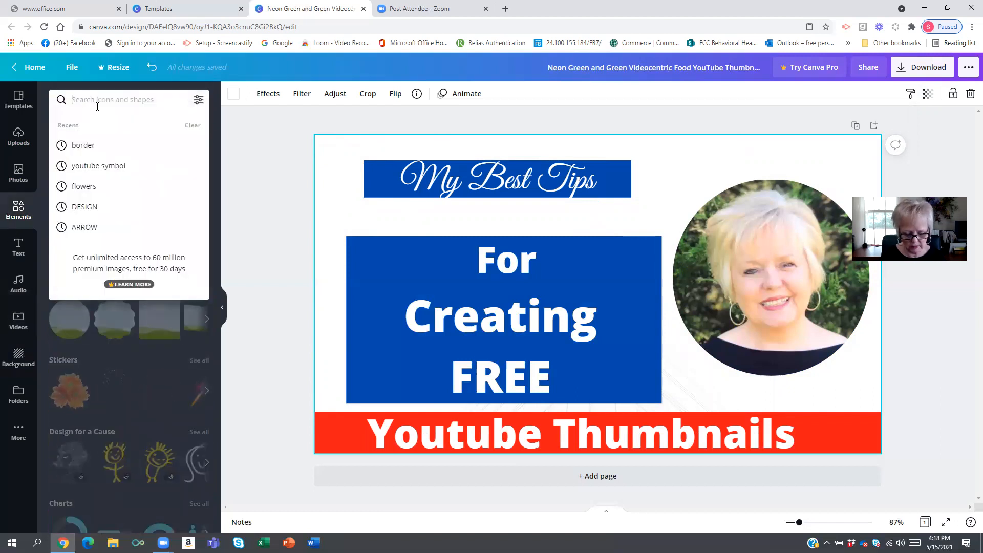
text(youtube symbol)
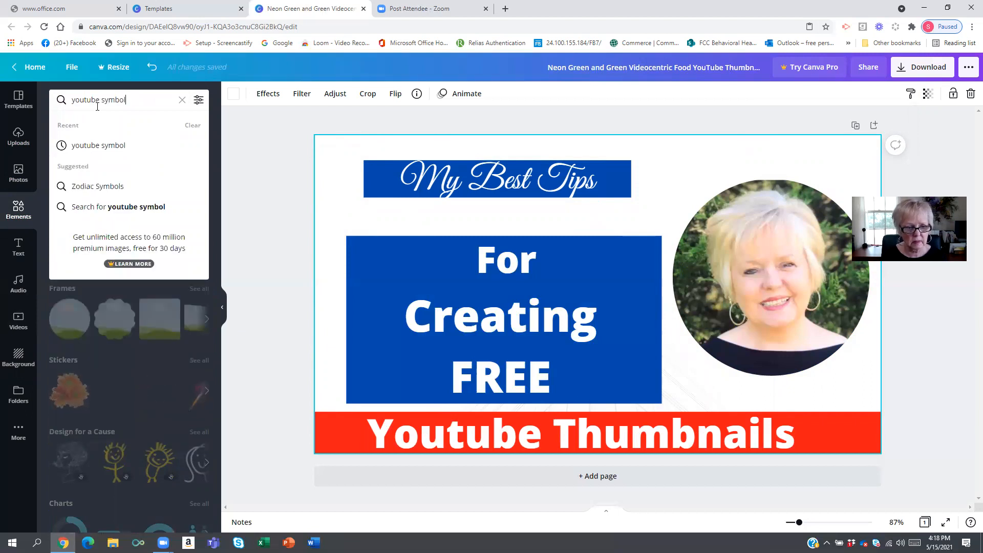
key(Return)
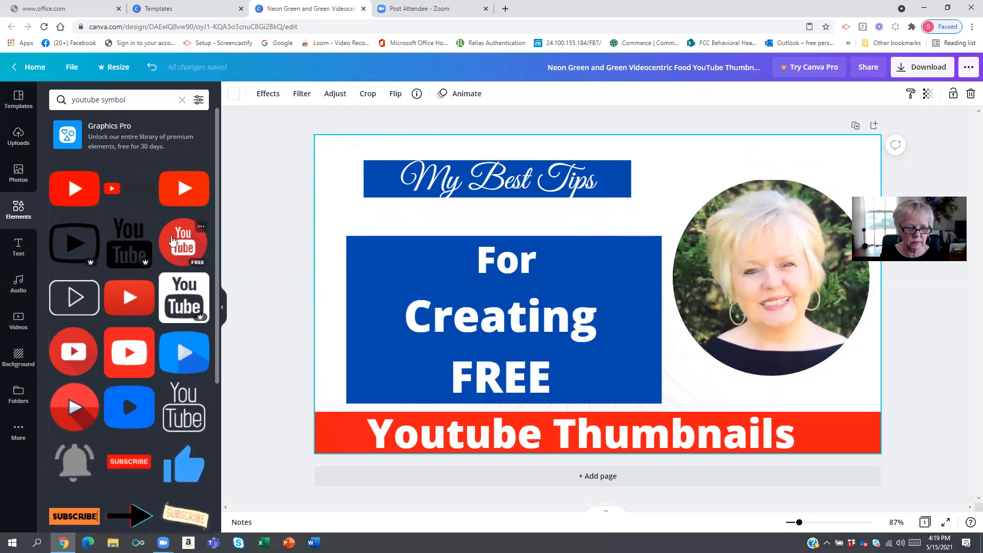
drag(218, 223, 335, 177)
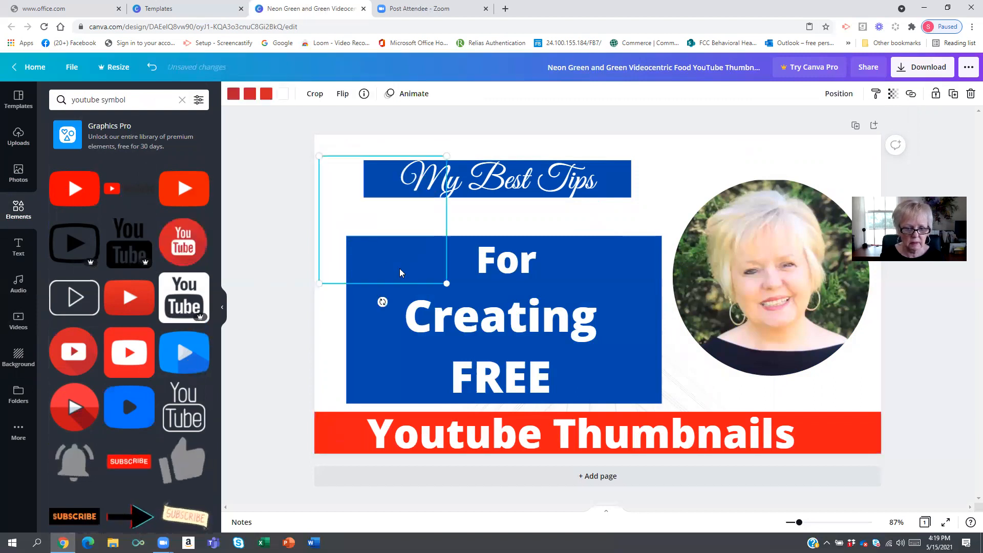
drag(424, 257, 331, 207)
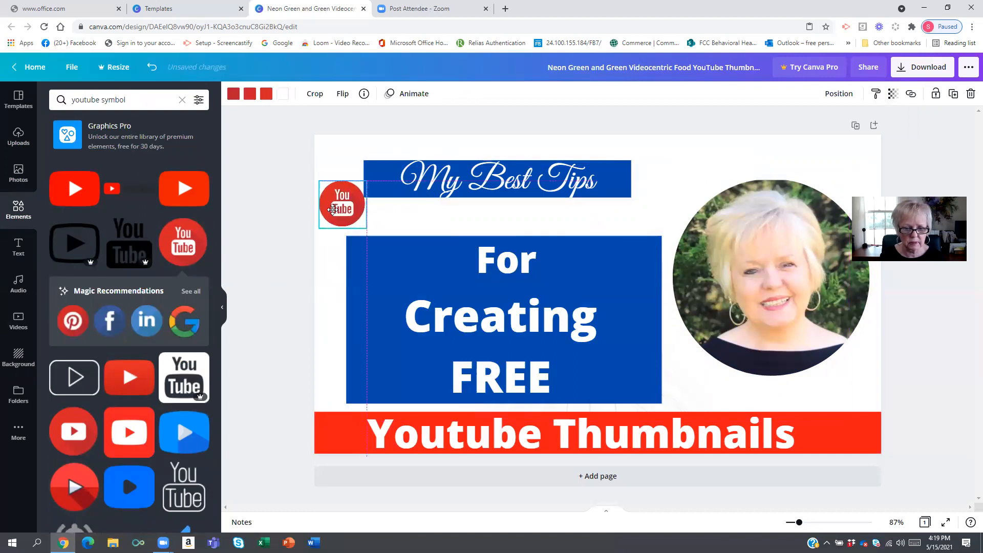
- Tilt the YouTube logo slightly and place it at the left end of the My Best Tips banner
click(267, 221)
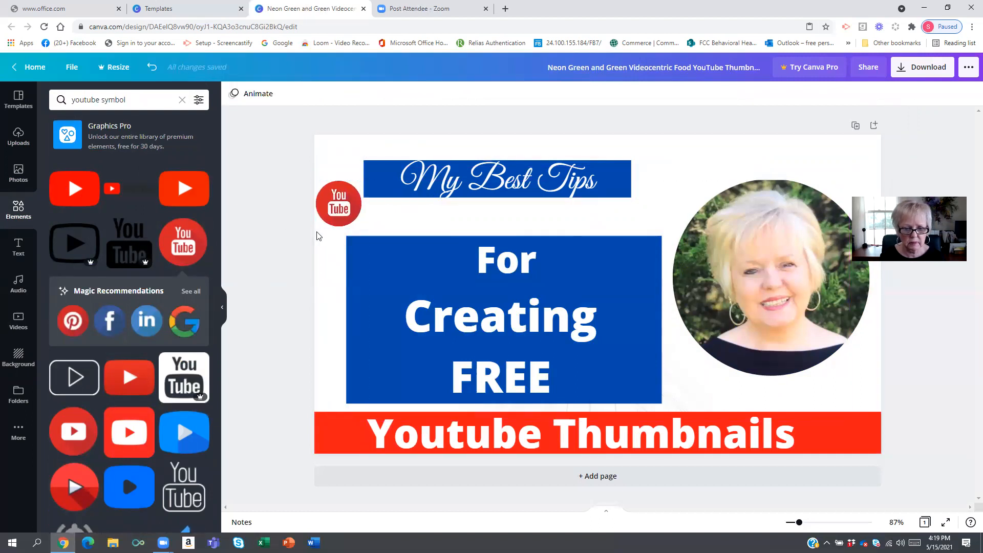
click(343, 212)
drag(340, 246, 355, 244)
drag(330, 195, 351, 232)
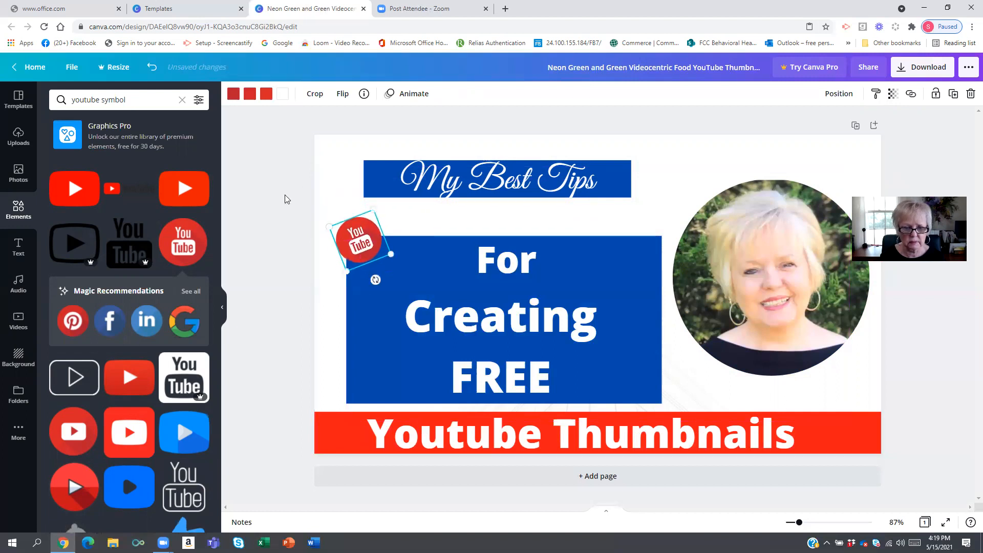
click(253, 200)
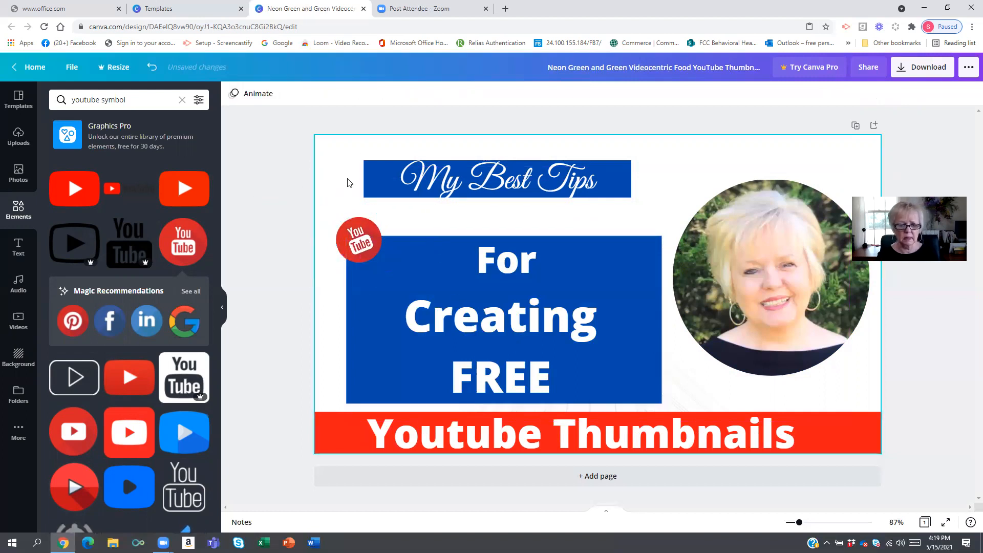
drag(361, 233, 364, 162)
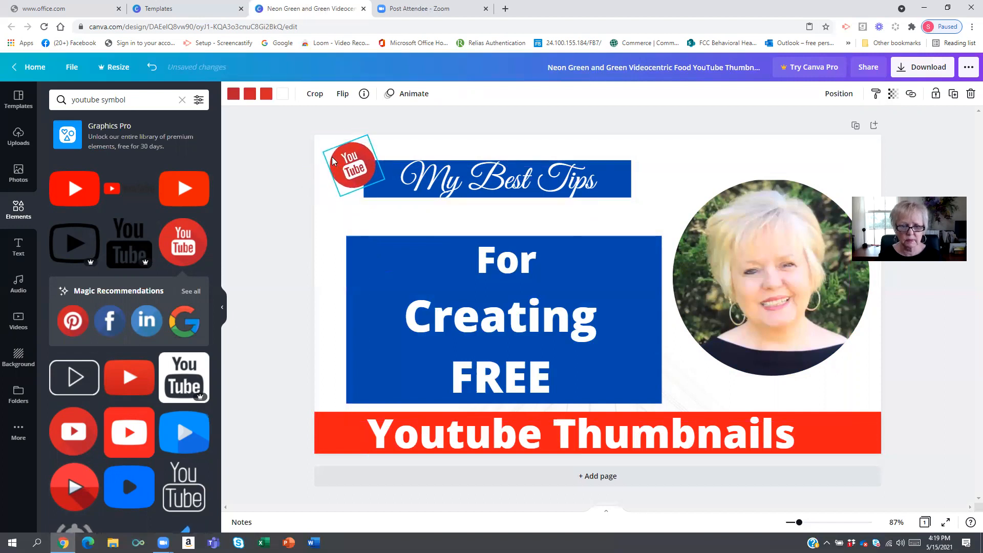
click(295, 175)
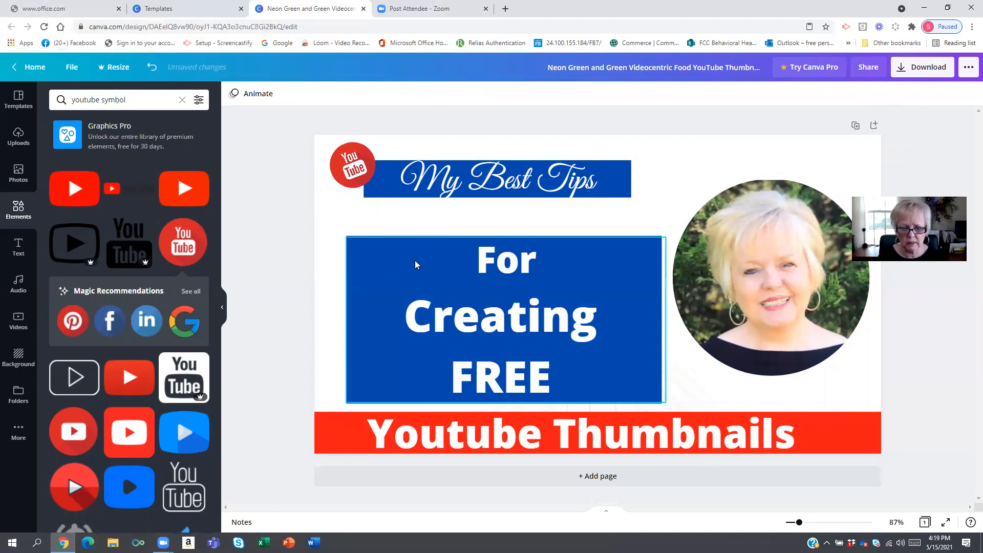
- Add the pink Sweet neon font combination text to the page
click(390, 259)
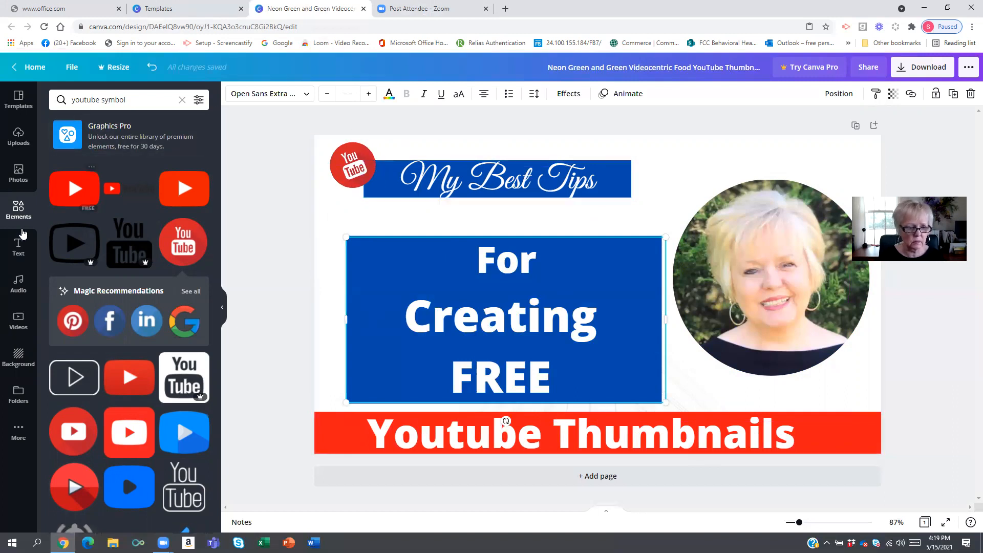
click(18, 246)
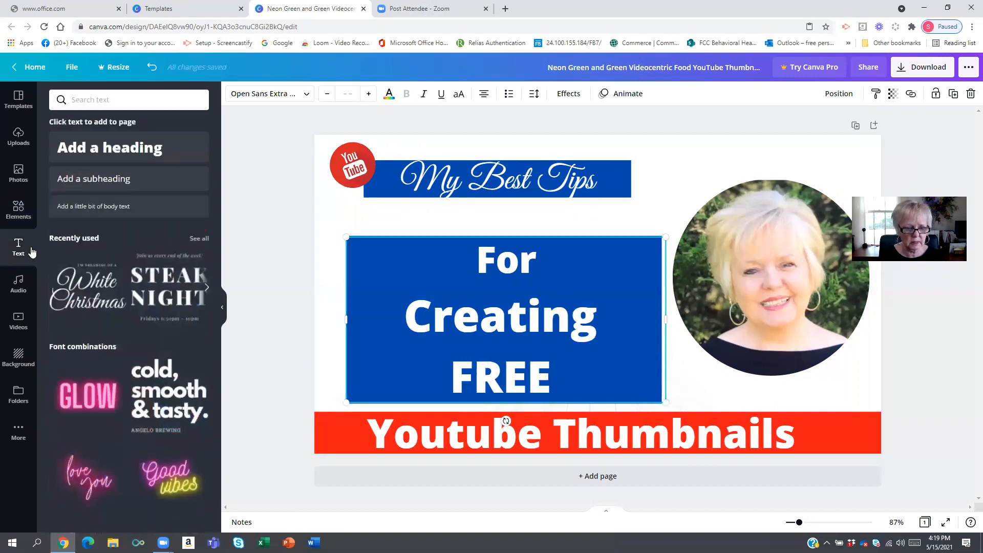
drag(478, 266, 482, 266)
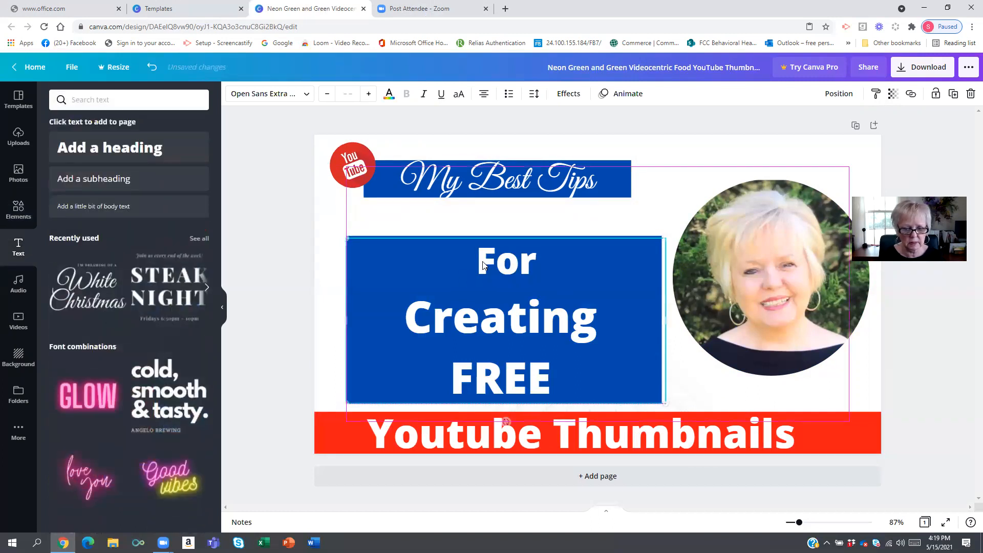
click(484, 261)
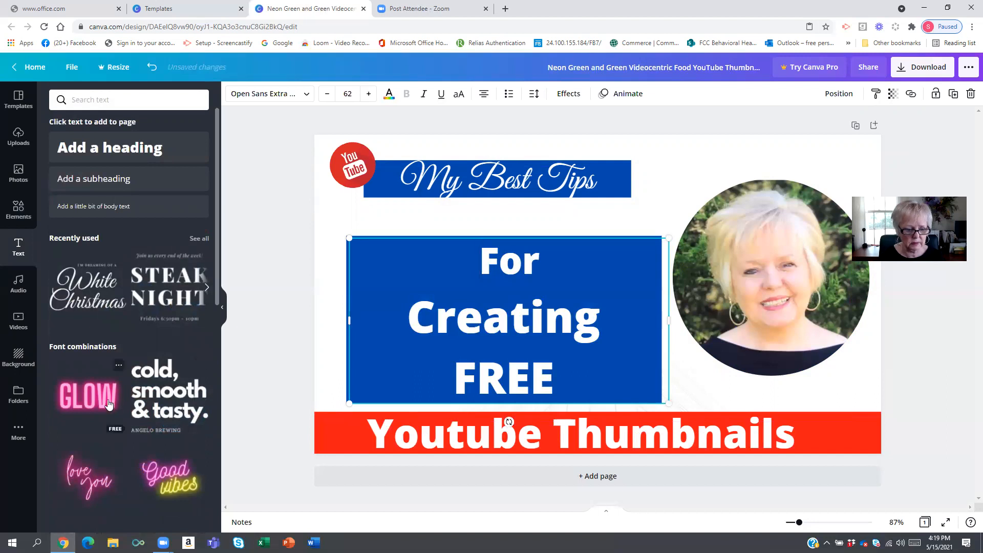
scroll(96, 404, down, 5)
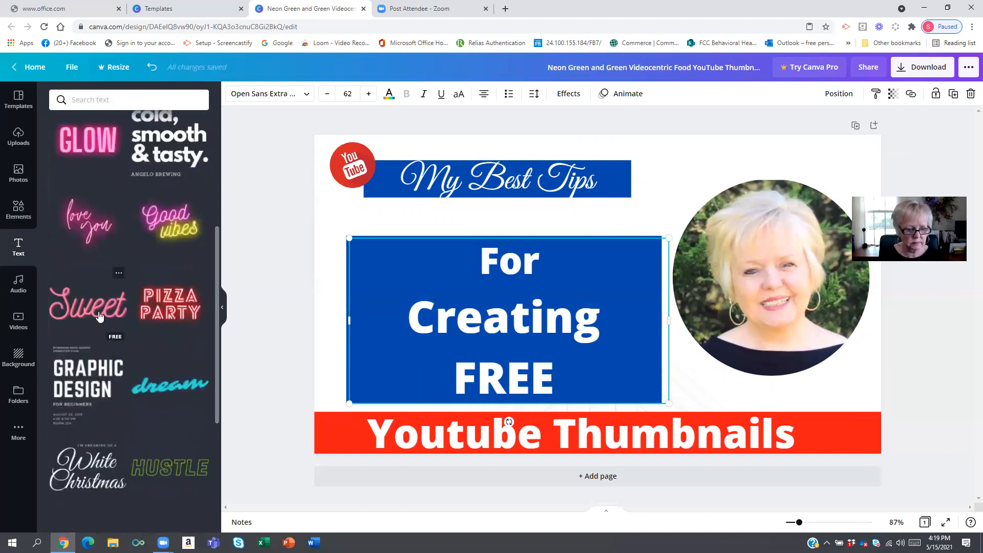
click(87, 305)
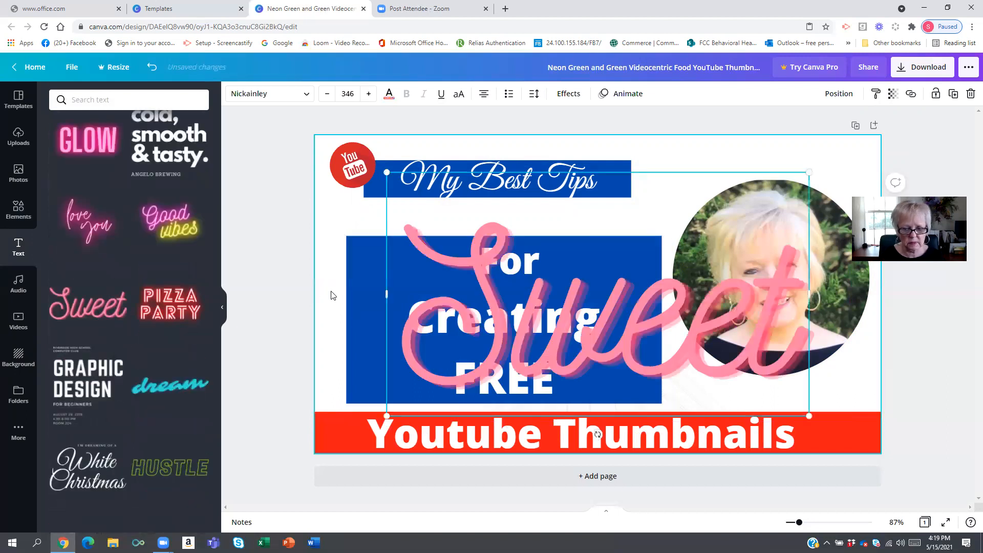
- Replace the Sweet text with "for Creating"
double_click(462, 311)
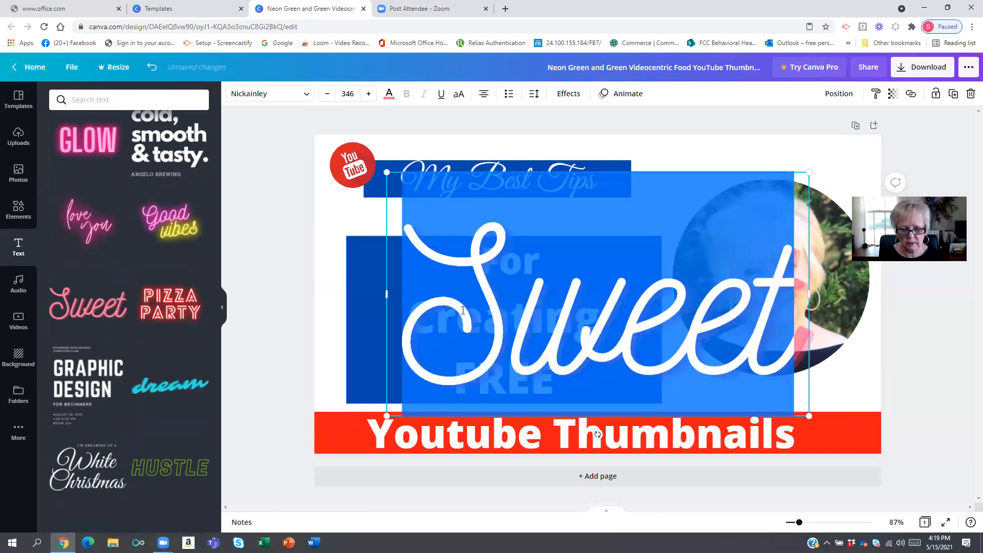
text(for Creat)
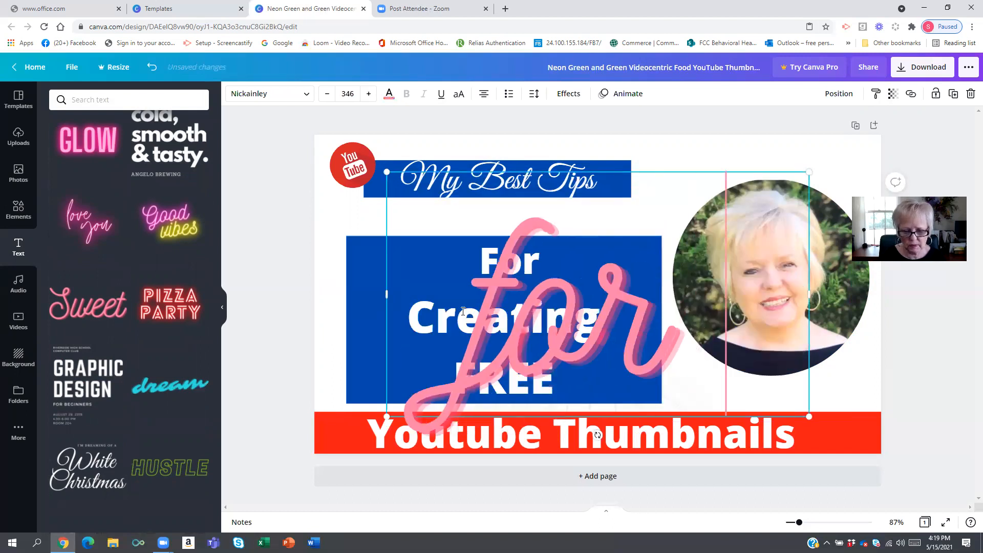
text(ing)
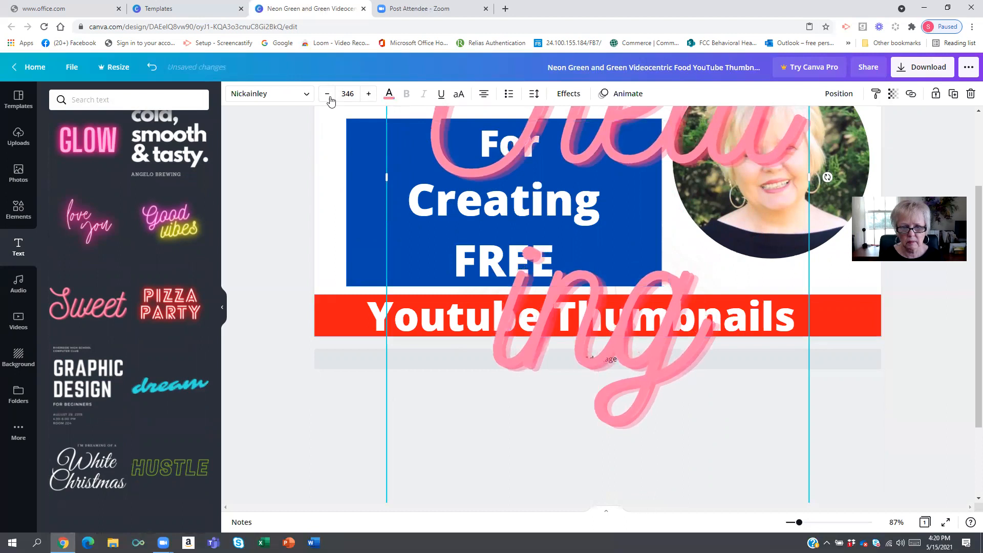
- Reduce the script text's font size to 338 and widen its text box
click(321, 96)
click(321, 96)
click(322, 97)
click(322, 97)
click(322, 99)
click(322, 98)
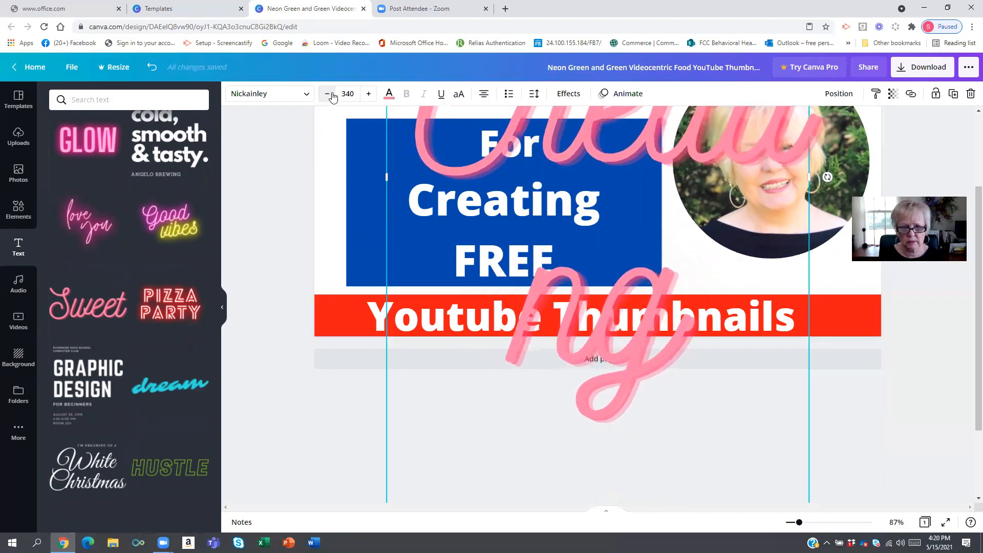
click(330, 98)
click(331, 98)
drag(642, 188, 653, 251)
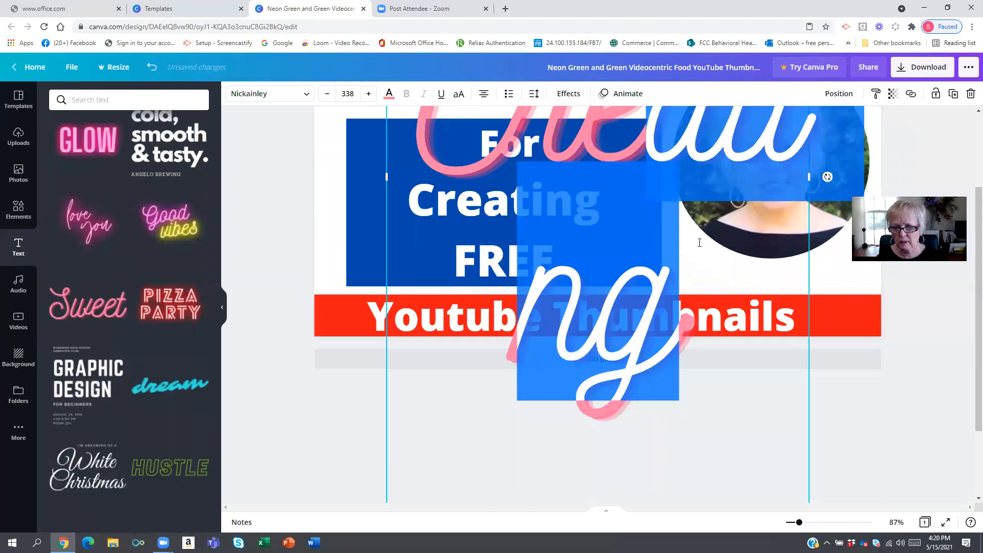
click(767, 285)
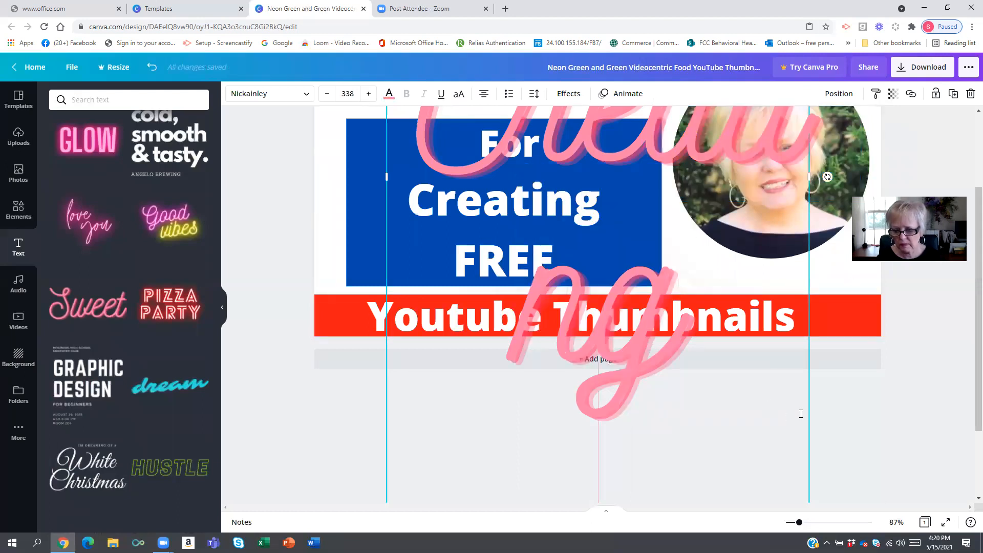
drag(545, 294, 180, 77)
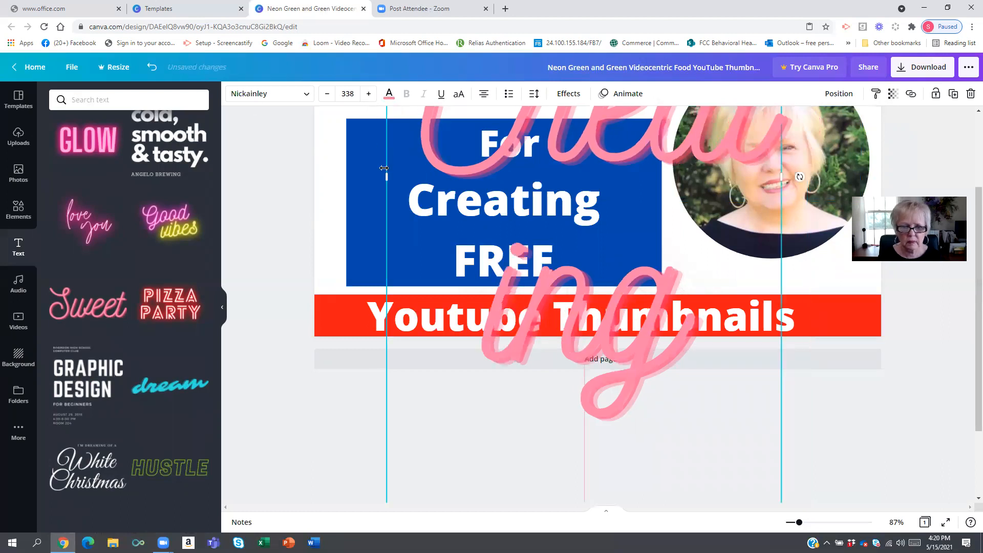
drag(390, 176, 309, 226)
drag(365, 151, 365, 151)
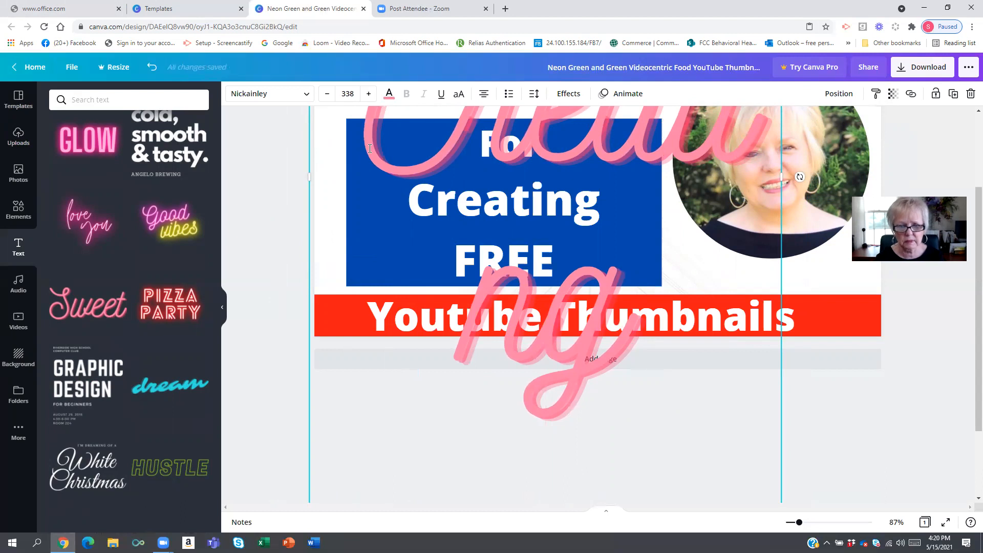
- Reduce the script text's font size to 244
click(327, 94)
click(327, 95)
click(327, 94)
click(327, 94)
click(328, 94)
click(328, 94)
click(327, 94)
click(330, 97)
click(330, 96)
click(330, 96)
click(330, 97)
click(330, 96)
click(330, 96)
click(330, 96)
click(330, 96)
click(330, 98)
click(330, 97)
click(330, 97)
click(331, 97)
click(330, 97)
click(330, 97)
click(330, 97)
click(330, 98)
click(327, 94)
click(327, 94)
click(327, 95)
click(328, 94)
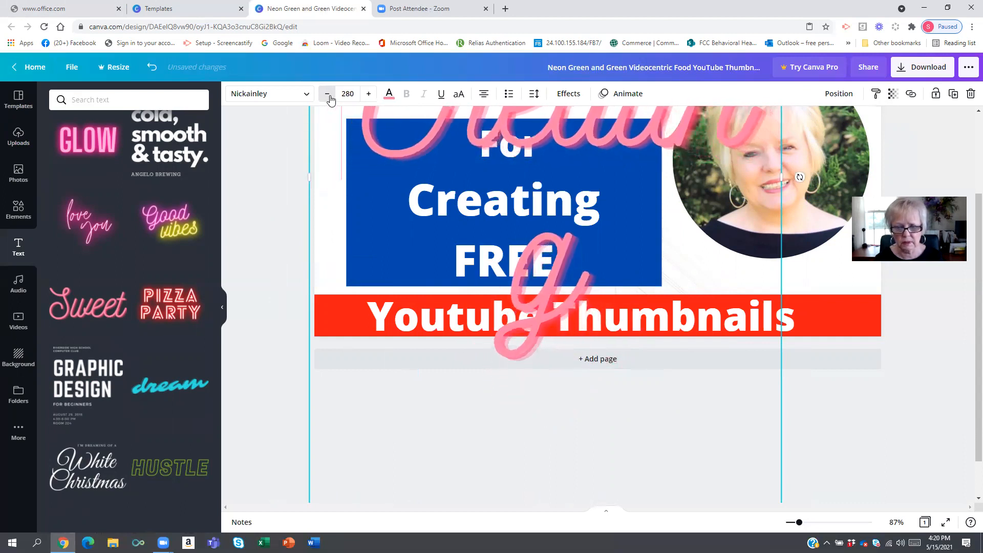
click(328, 95)
click(327, 94)
click(327, 94)
click(328, 94)
click(327, 95)
click(327, 94)
click(327, 95)
click(327, 94)
click(328, 94)
click(327, 94)
click(327, 94)
click(327, 94)
click(329, 95)
click(328, 96)
click(329, 95)
click(329, 96)
click(328, 95)
click(328, 96)
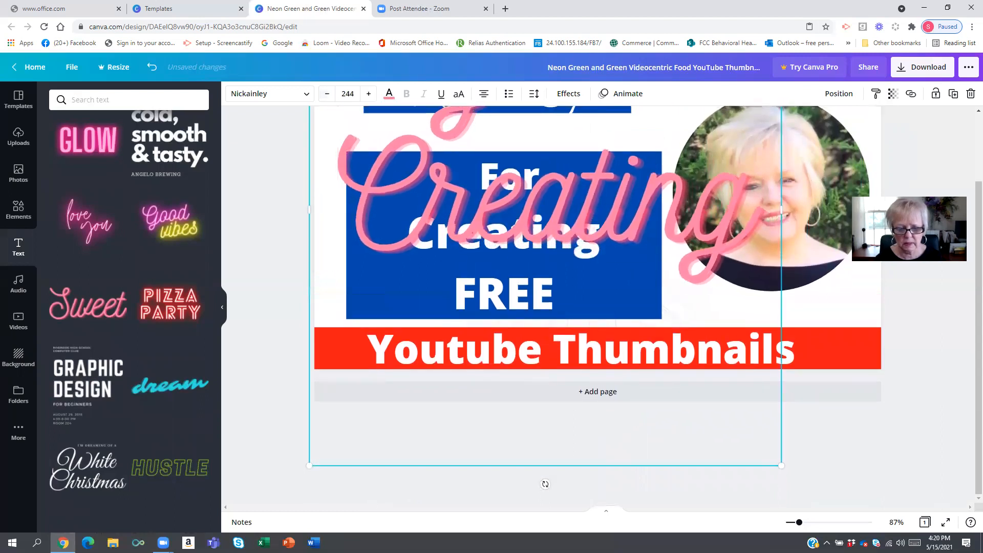
- Shrink the script text box to about size 95.7 and move it above the blue box
drag(308, 467, 591, 285)
drag(487, 225, 477, 227)
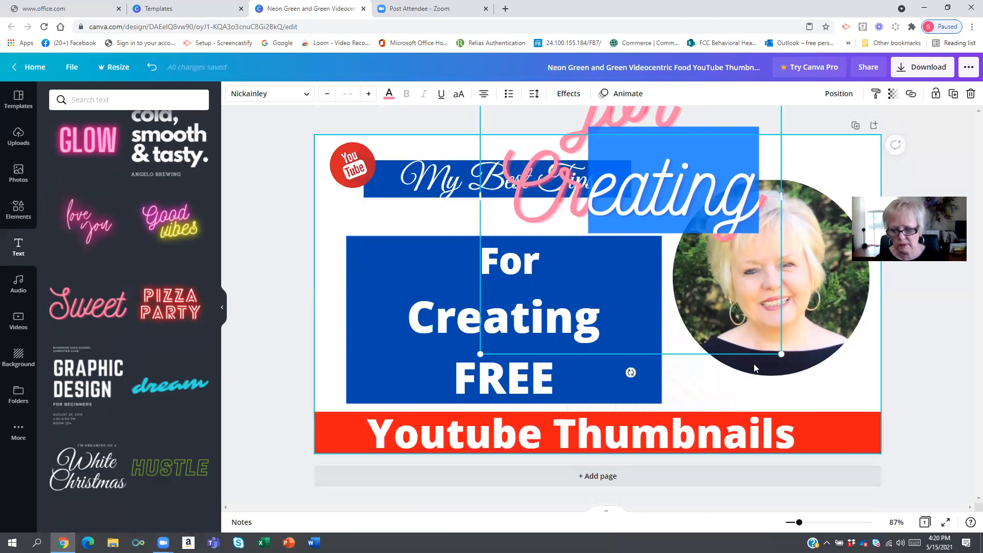
drag(782, 355, 701, 271)
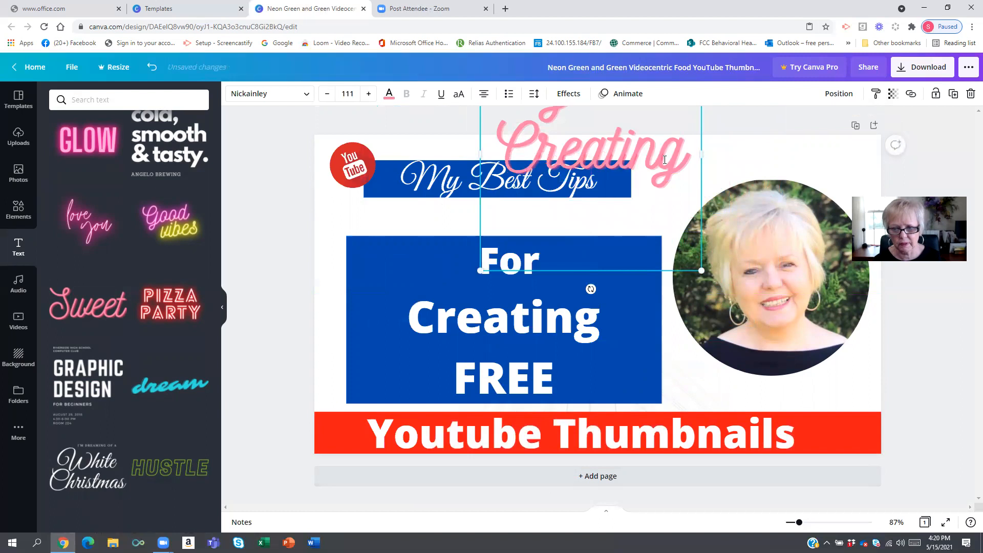
drag(702, 151, 695, 154)
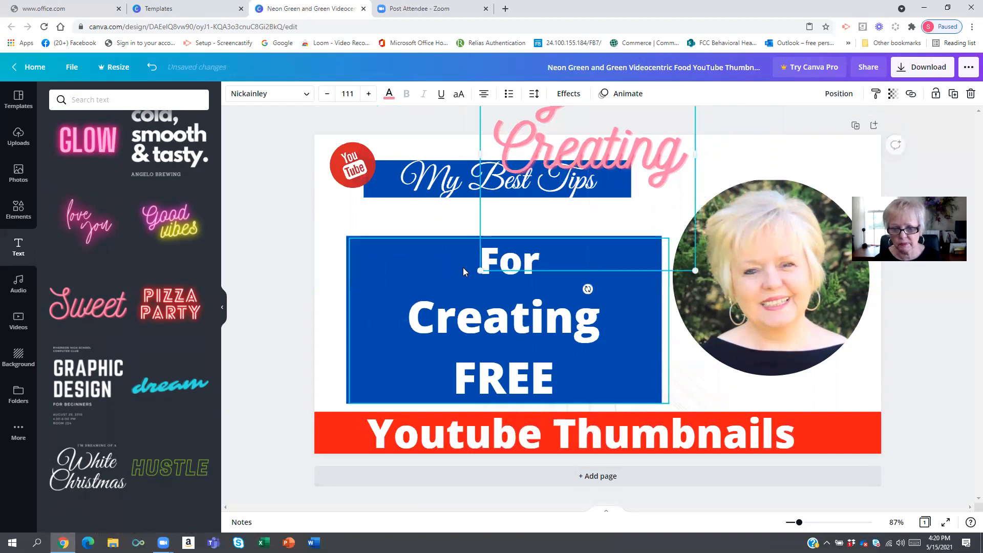
drag(485, 264, 513, 234)
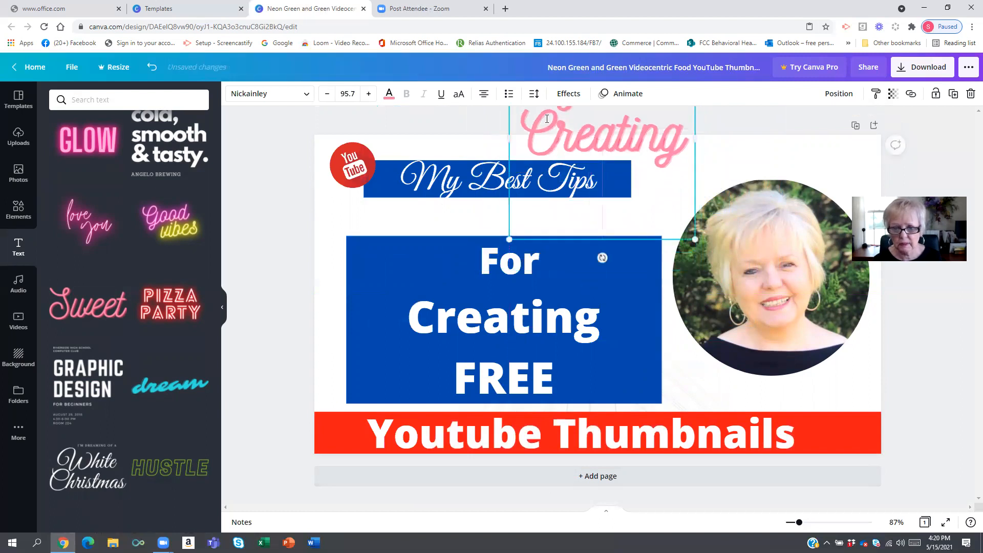
- Reduce the for Creating text to size 70.7 so it fits on one line
double_click(544, 114)
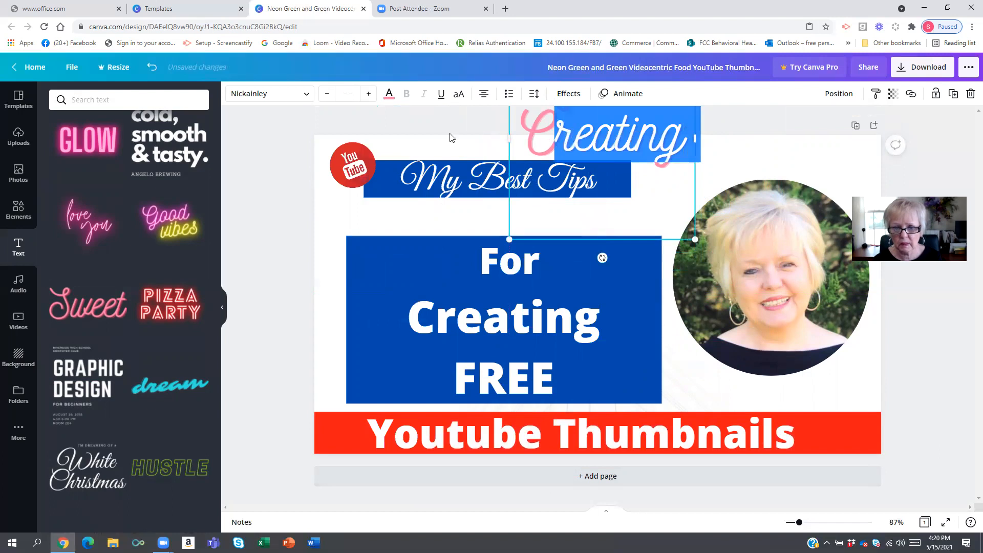
click(321, 98)
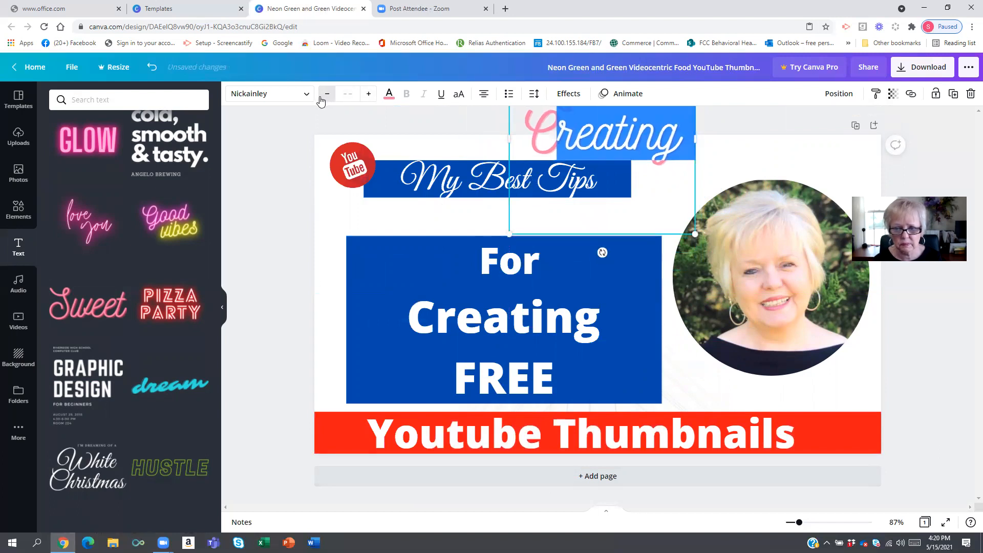
click(321, 98)
click(321, 98)
click(321, 98)
click(321, 98)
click(321, 98)
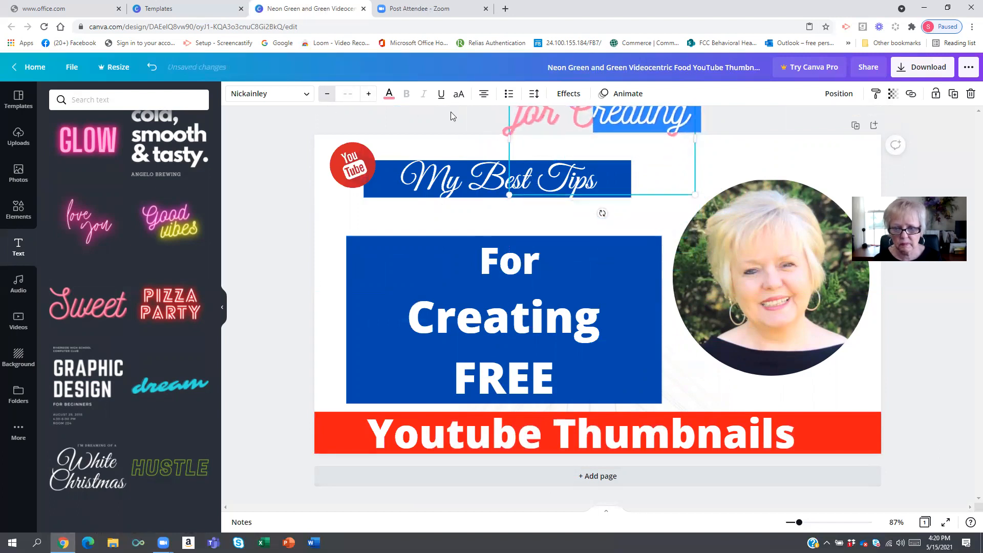
click(587, 113)
drag(504, 157, 513, 158)
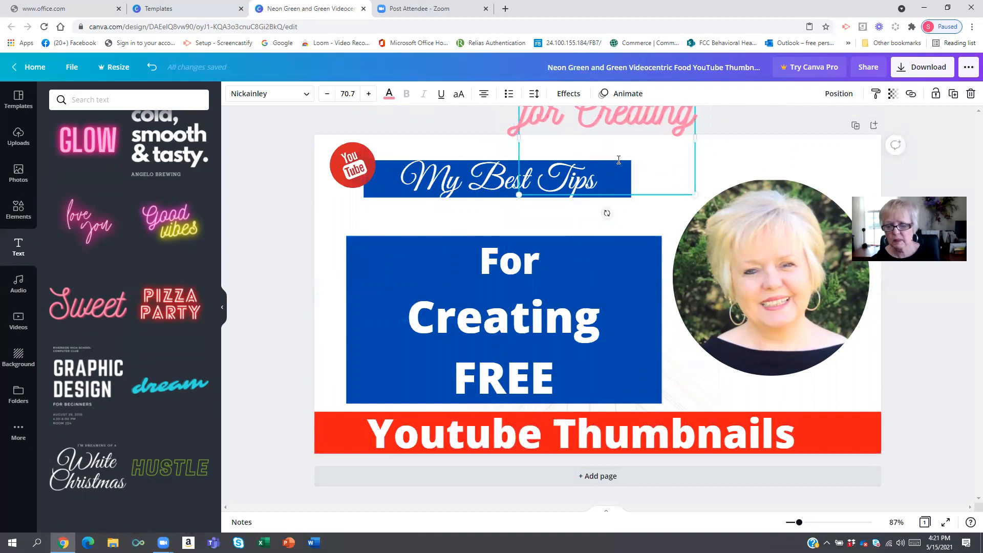
- Position the for Creating text level between the My Best Tips banner and the blue box
drag(694, 138, 759, 157)
drag(640, 211, 551, 205)
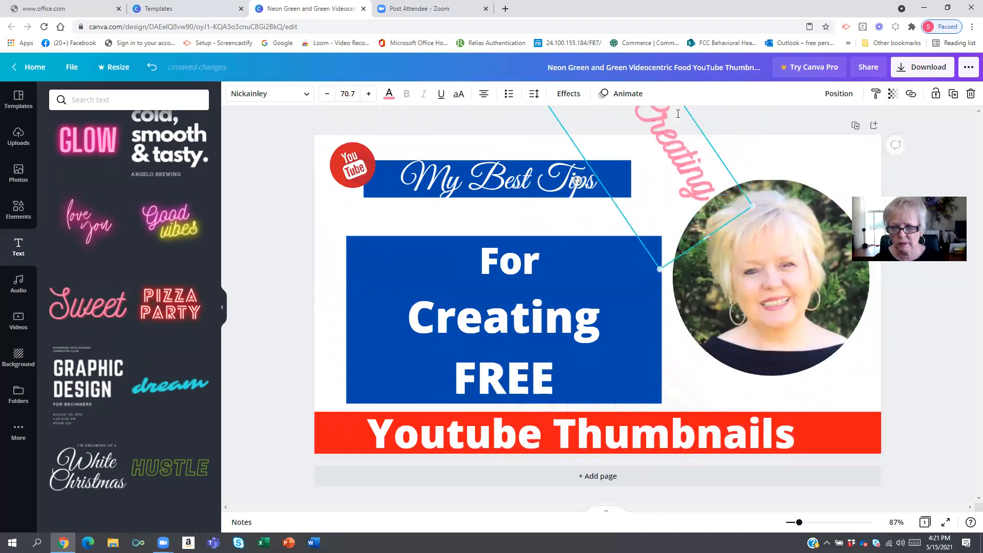
drag(684, 135, 621, 239)
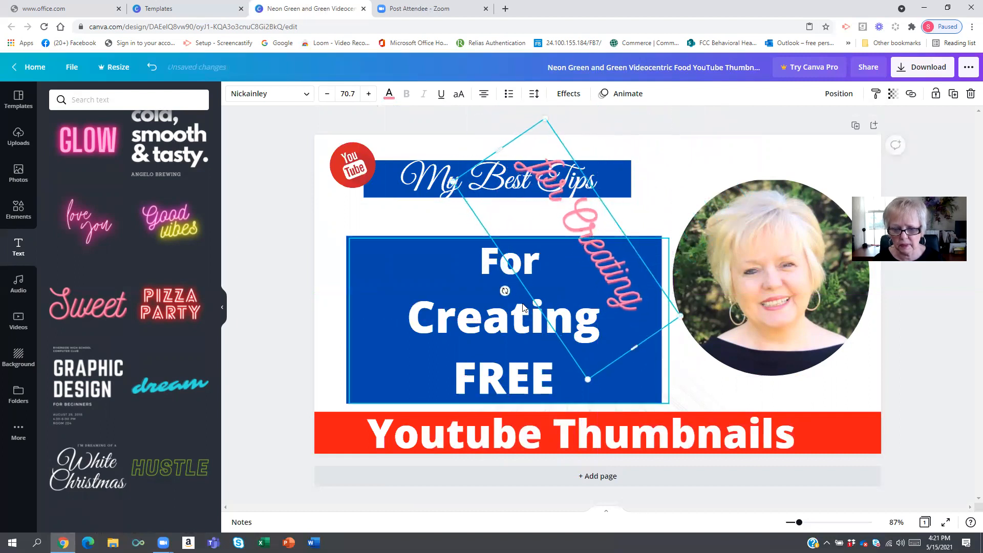
drag(505, 290, 567, 325)
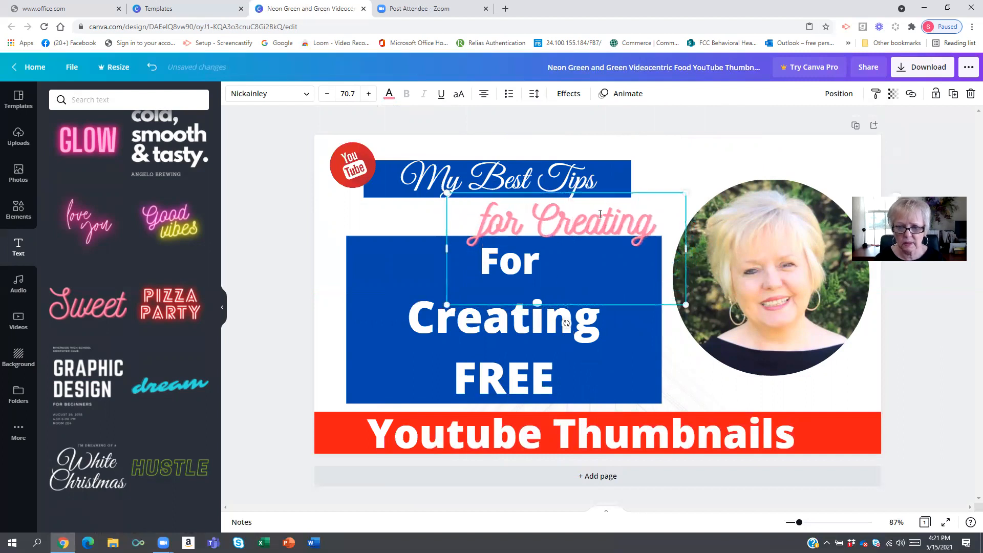
mouse_move(578, 218)
mouse_down()
mouse_move(562, 234)
mouse_move(561, 222)
mouse_up()
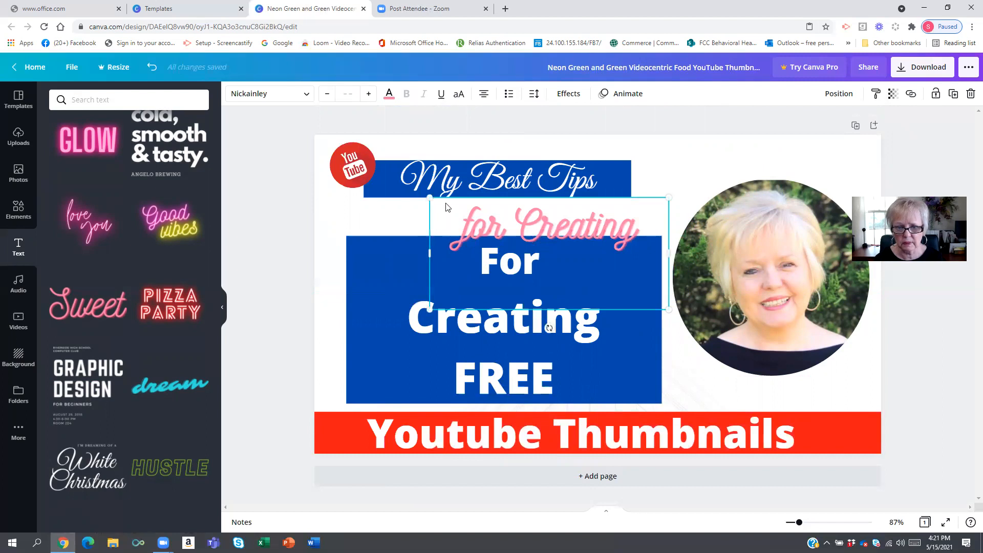
- Increase the for Creating text's font size to 87.7
click(368, 95)
click(368, 95)
click(367, 95)
click(368, 95)
click(367, 96)
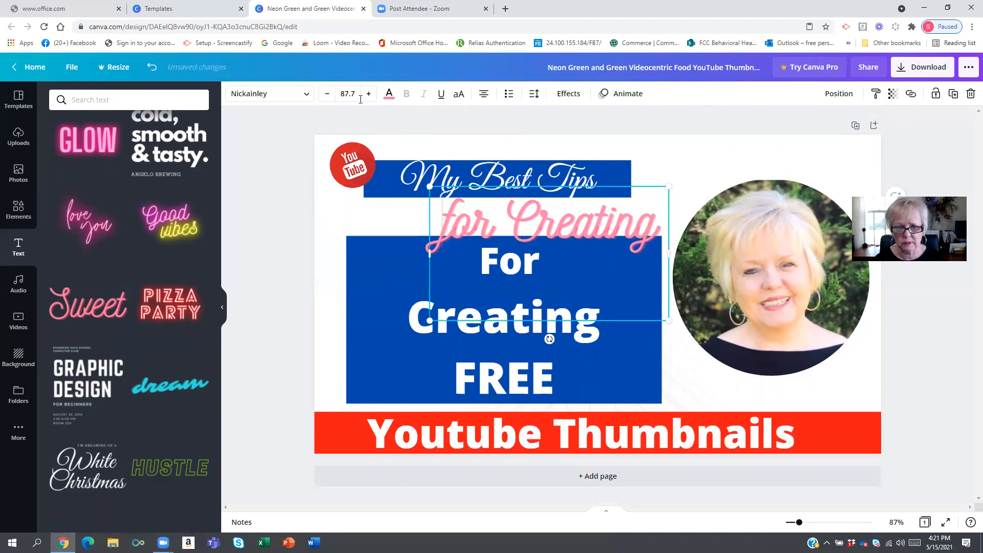
- Color the for Creating text bright red from the document colors
click(388, 95)
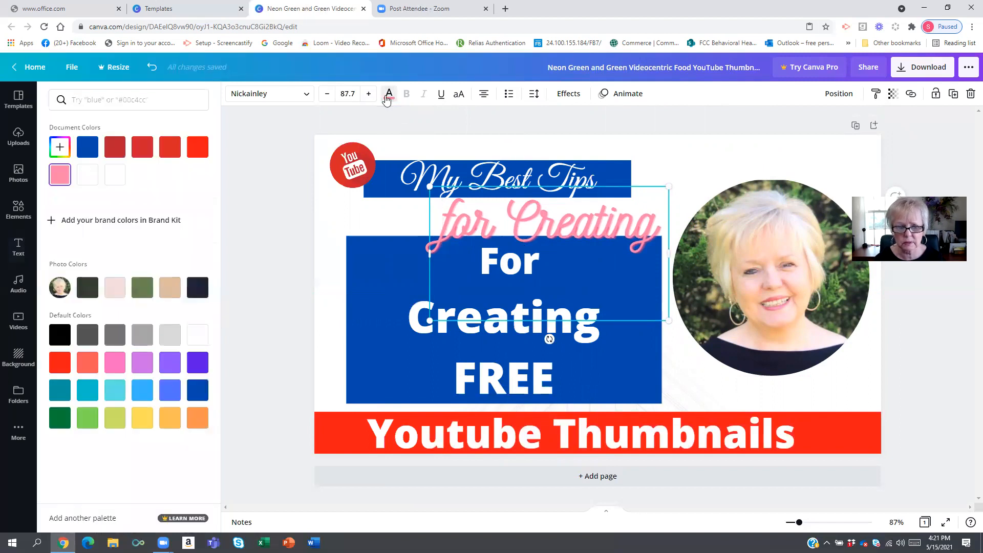
click(198, 147)
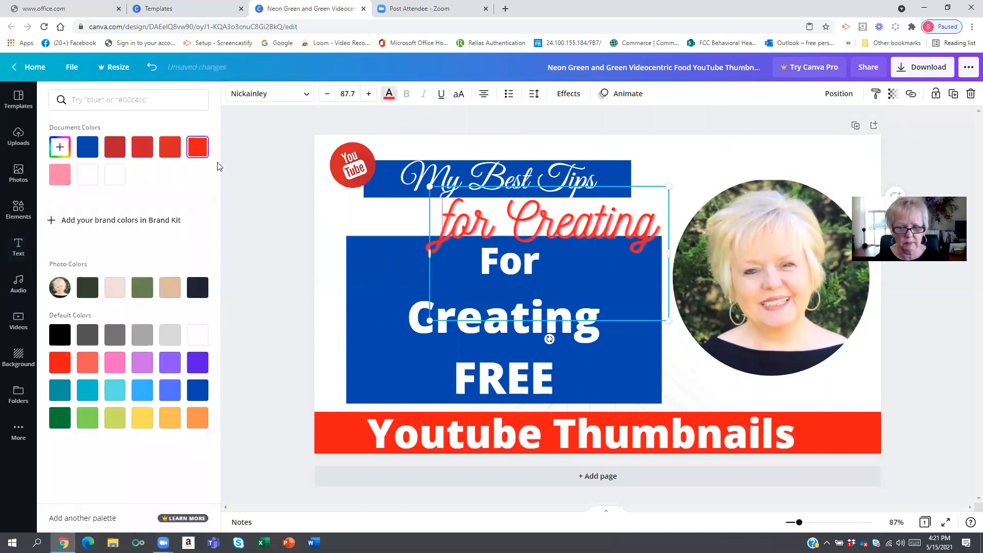
click(287, 225)
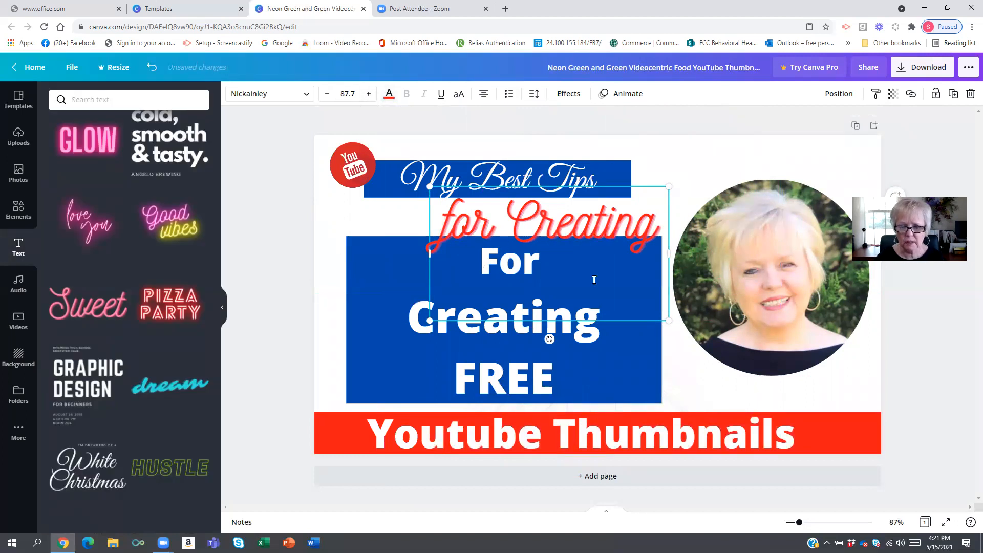
- Move the white For Creating FREE text off the page and place for Creating inside the blue box
drag(421, 319, 228, 472)
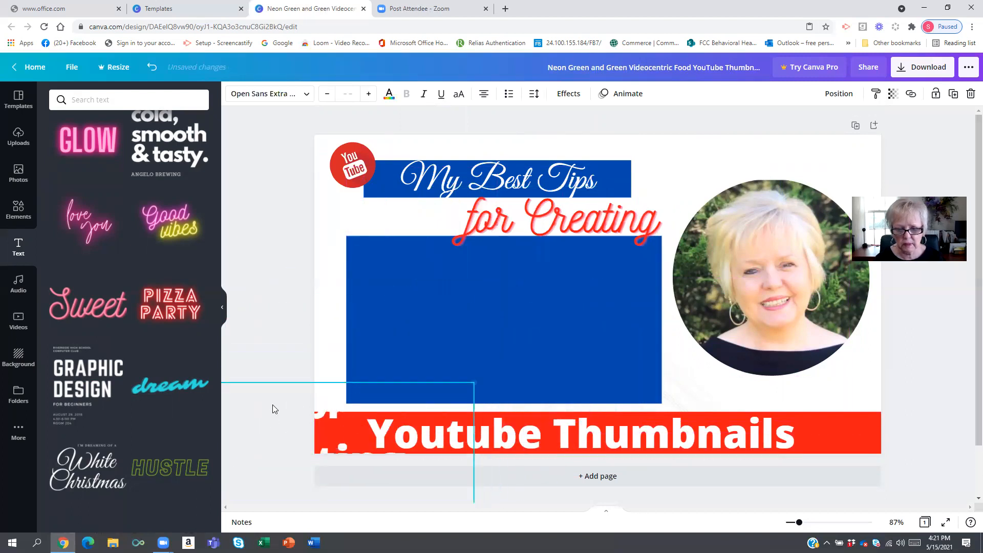
drag(547, 227, 492, 301)
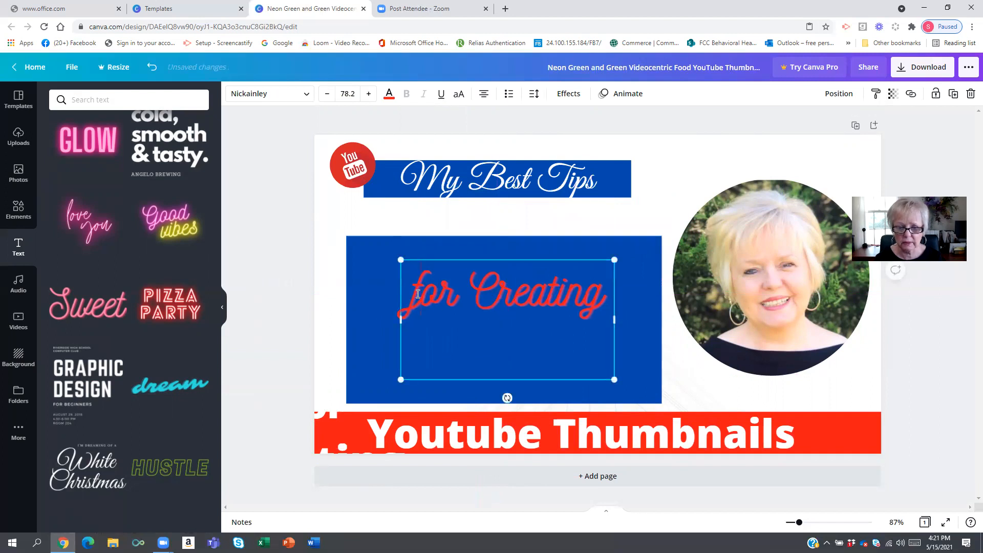
- Enlarge the for Creating text to size 109 so it wraps onto two lines, and lower it in the blue box
click(367, 94)
click(367, 94)
click(368, 93)
click(369, 94)
click(368, 94)
click(368, 94)
click(368, 94)
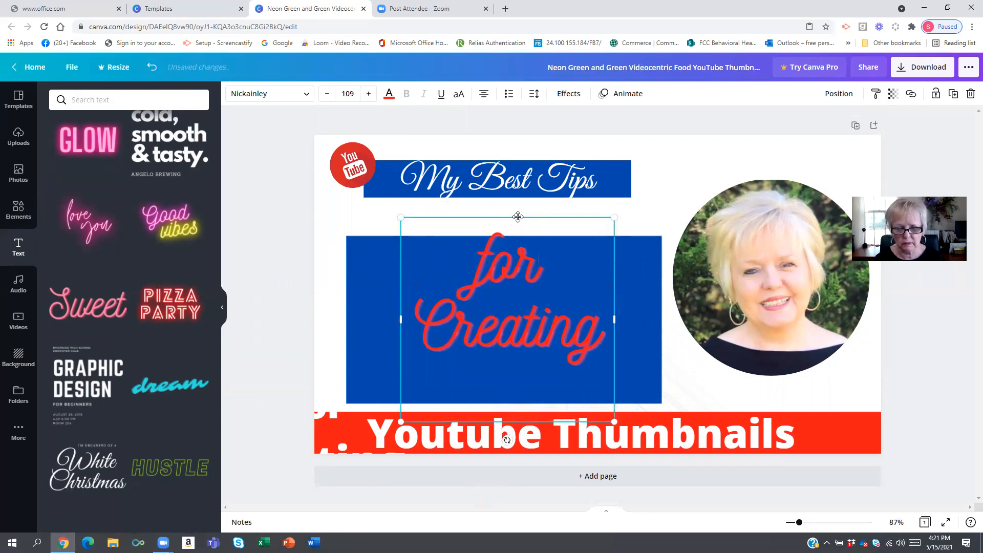
drag(519, 225, 516, 246)
click(228, 251)
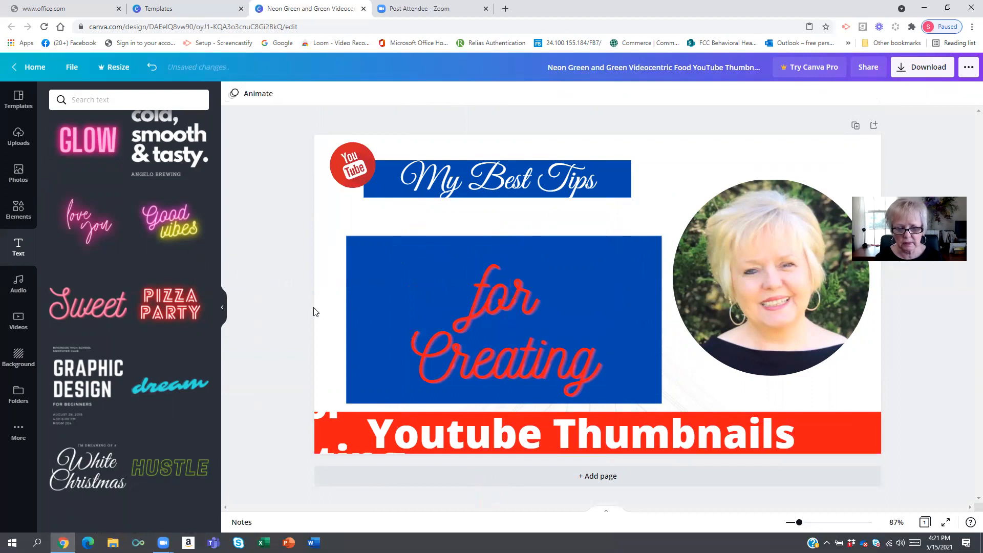
- Change the for Creating text color to white
click(478, 345)
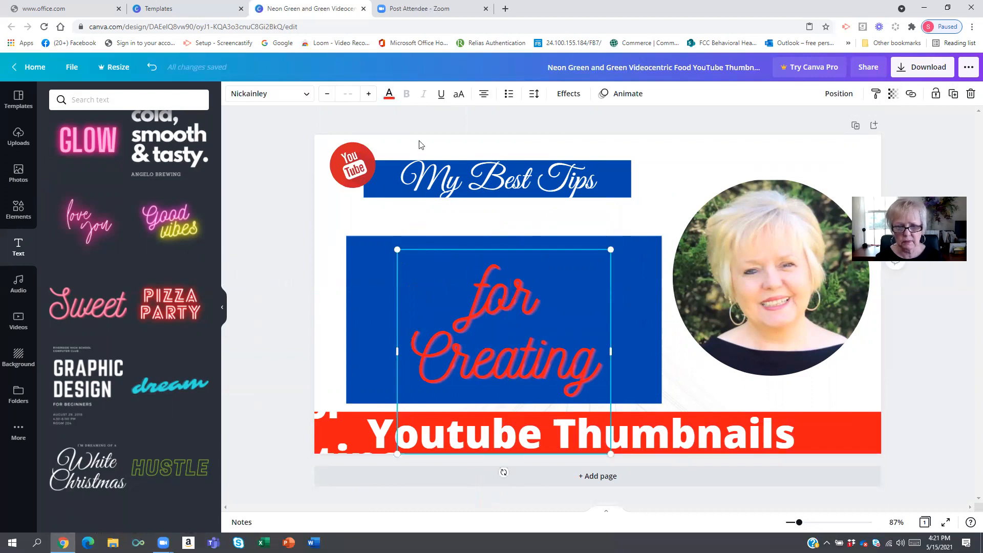
click(388, 93)
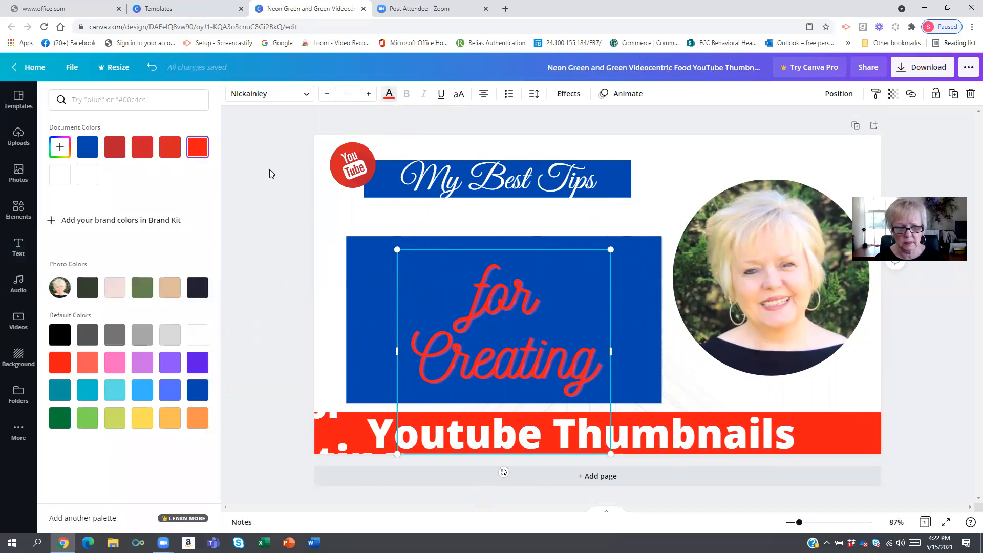
click(201, 335)
click(300, 261)
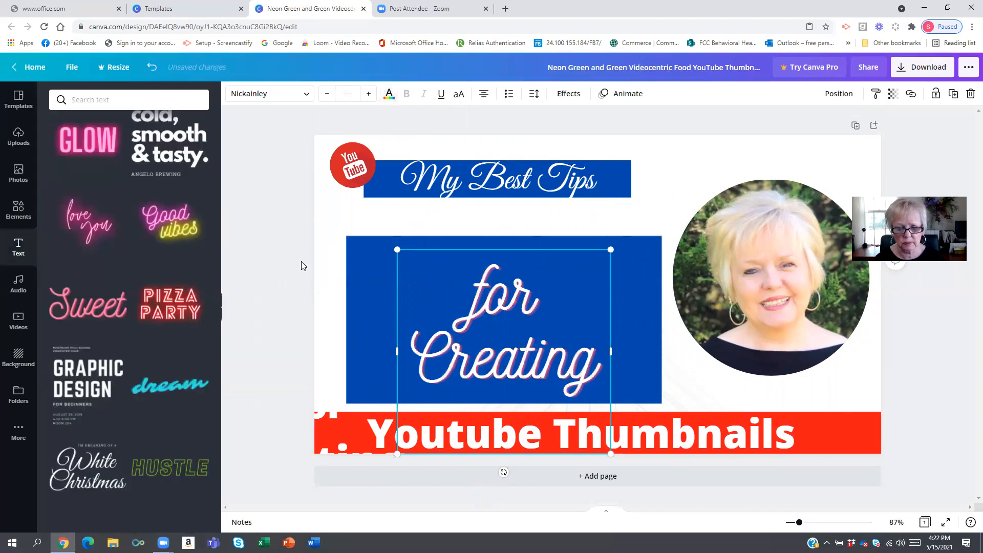
click(318, 304)
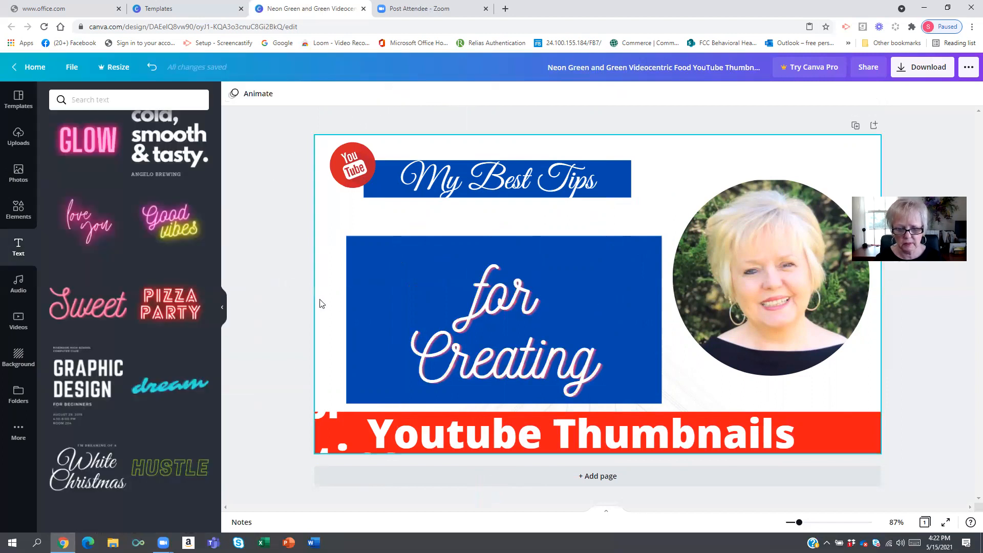
- Move the old subtitle text off the page to the right
drag(319, 421, 940, 358)
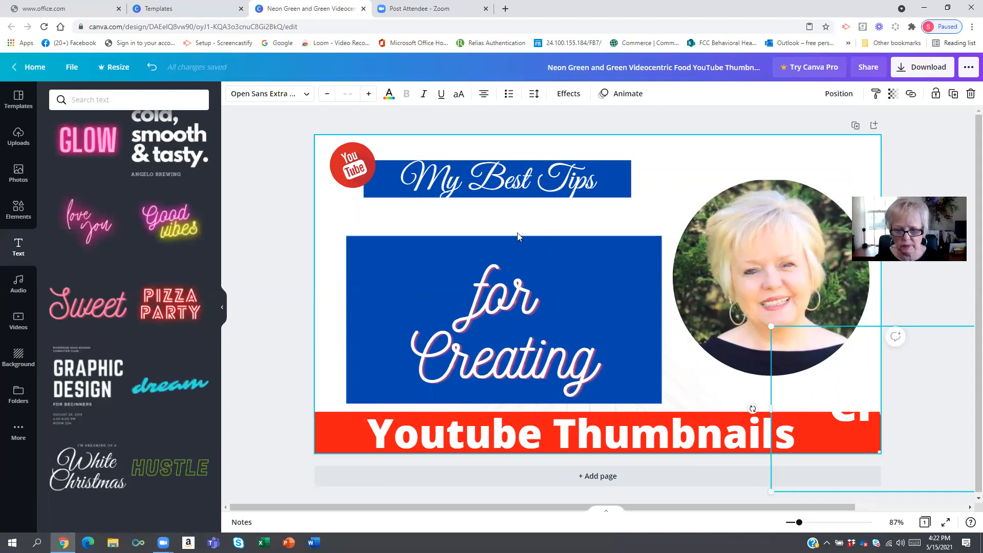
- Delete the script for Creating text and move the white For Creating FREE text back into the blue box
click(498, 303)
key(Delete)
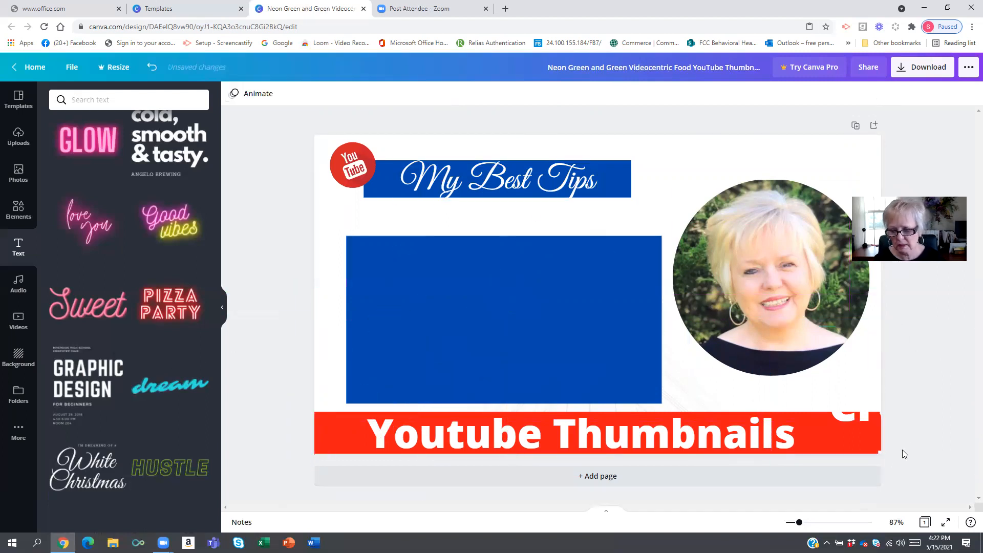
drag(864, 420, 445, 325)
click(272, 274)
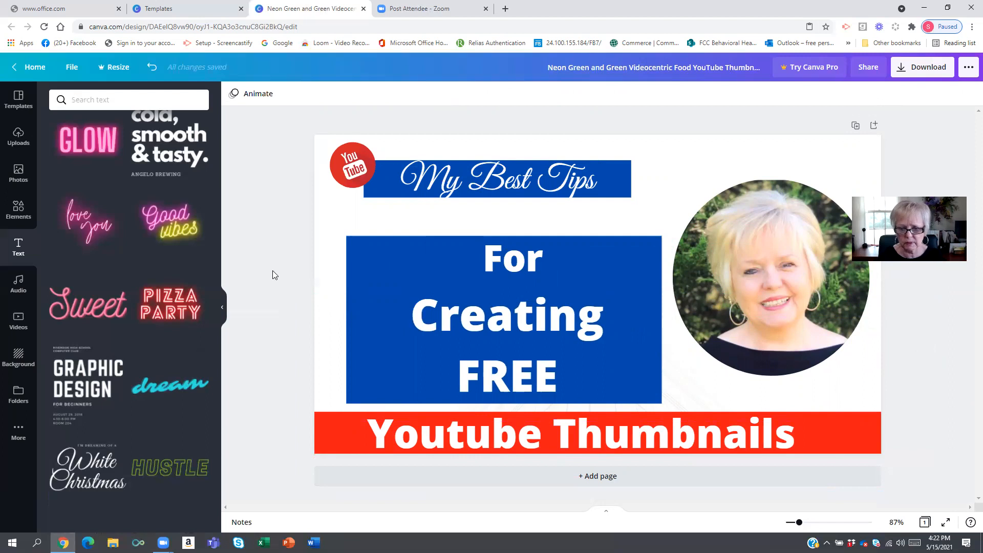
- Increase the For Creating FREE text's font size to 73
click(390, 269)
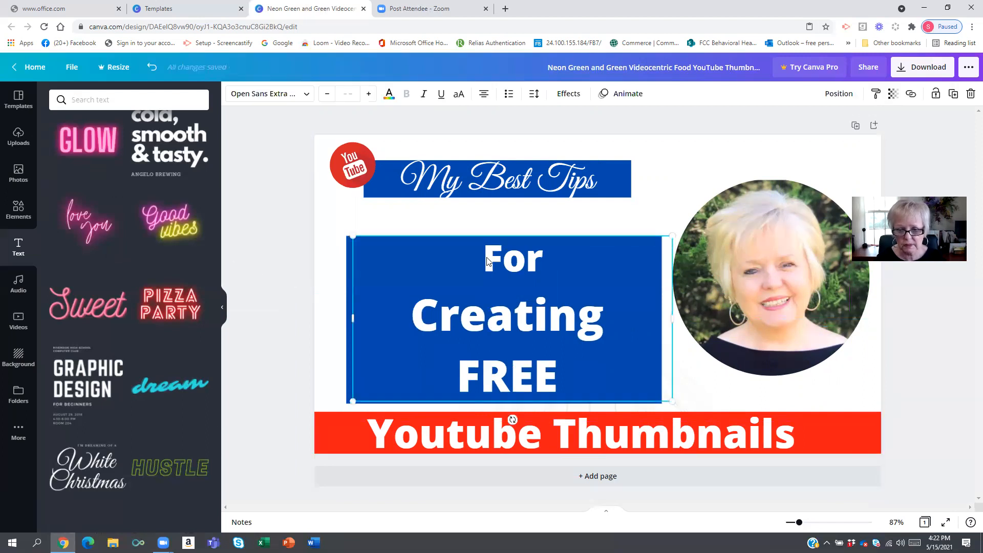
click(369, 93)
click(370, 94)
click(370, 94)
click(369, 93)
click(369, 94)
click(369, 94)
click(368, 93)
click(368, 95)
click(369, 94)
click(368, 94)
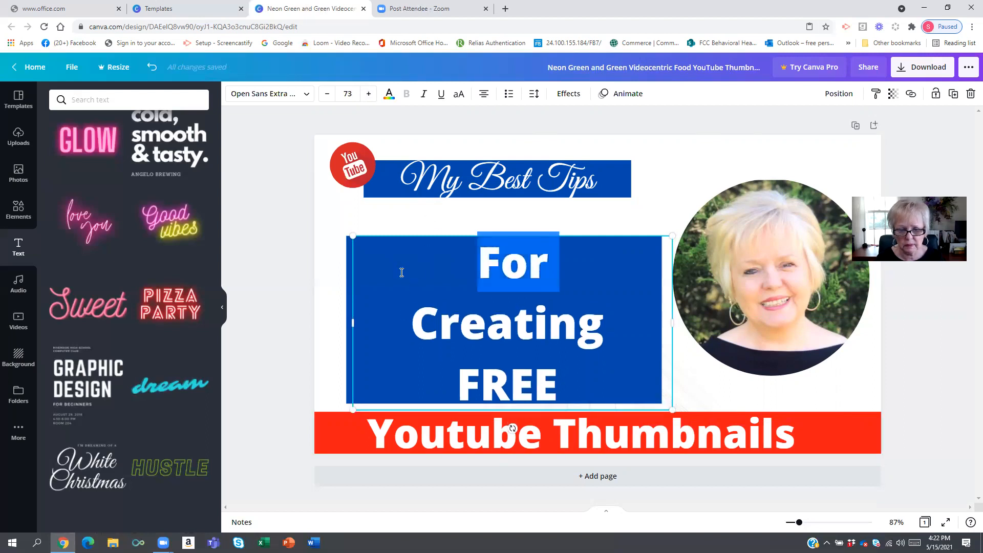
- Move the blue box slightly higher behind the For Creating FREE text
click(358, 281)
drag(373, 233, 380, 265)
drag(463, 246, 510, 215)
- Move the My Best Tips banner and its text up to the top, and place the YouTube logo on the blue box's upper-left corner
drag(512, 165, 513, 155)
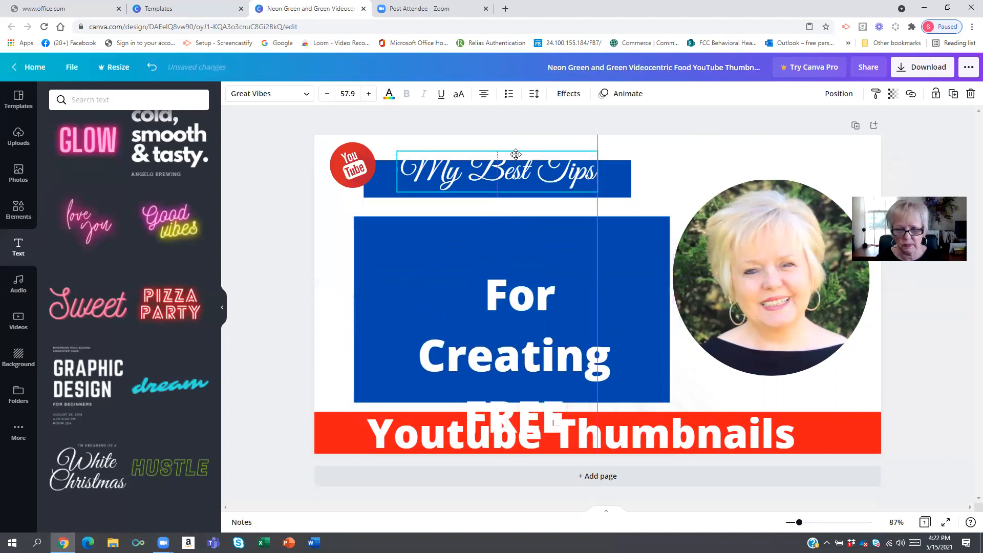
drag(622, 183, 627, 161)
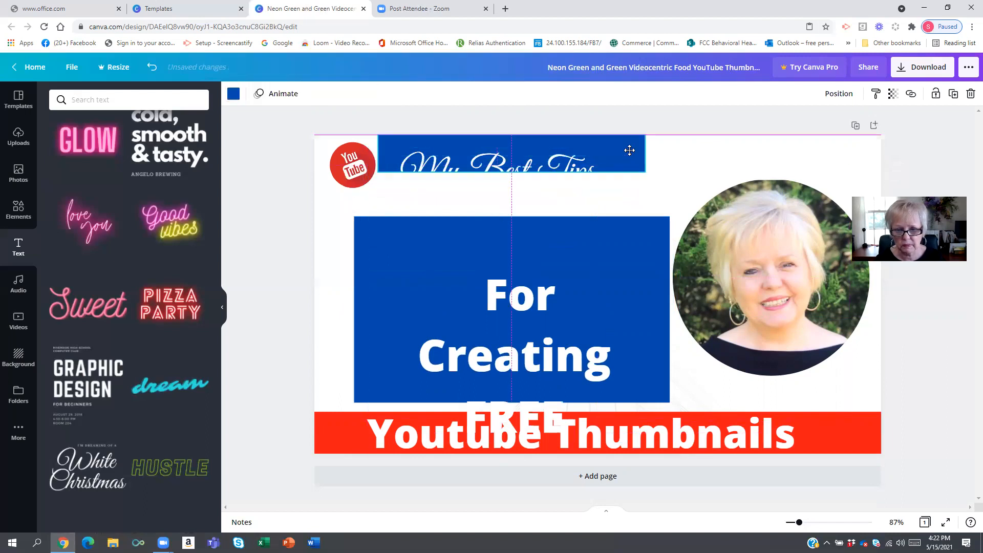
click(544, 174)
drag(524, 166, 529, 162)
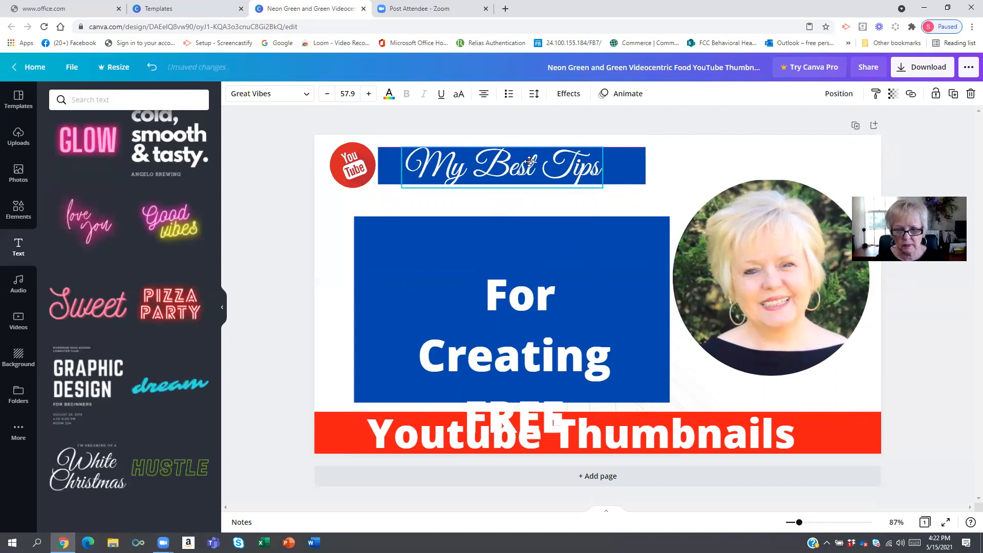
drag(364, 168, 367, 217)
- Enlarge the For Creating FREE text further and reposition it to fit inside the blue box
drag(526, 347, 516, 296)
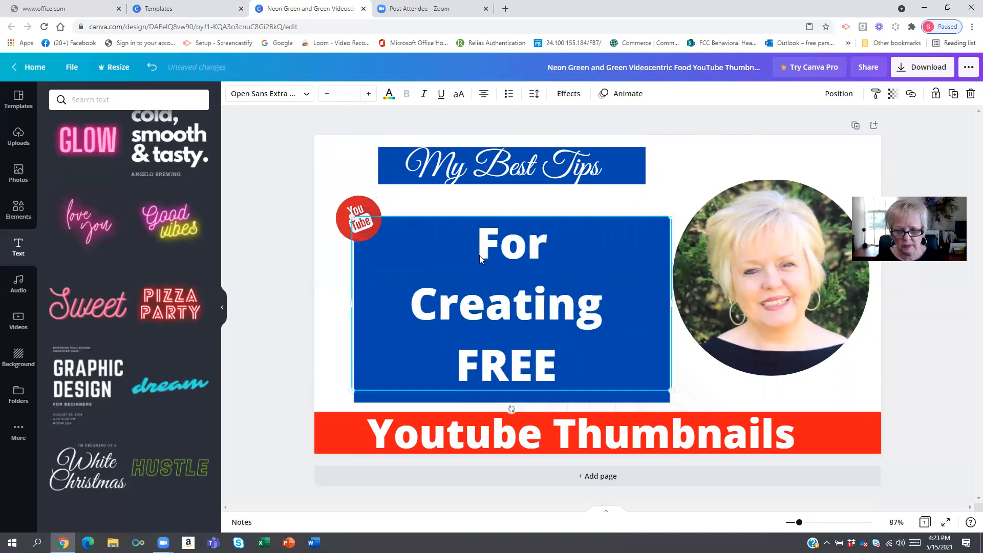
click(368, 95)
click(369, 94)
click(369, 95)
click(369, 95)
click(368, 94)
click(369, 95)
click(368, 94)
click(474, 308)
drag(577, 316, 586, 354)
click(639, 261)
click(671, 164)
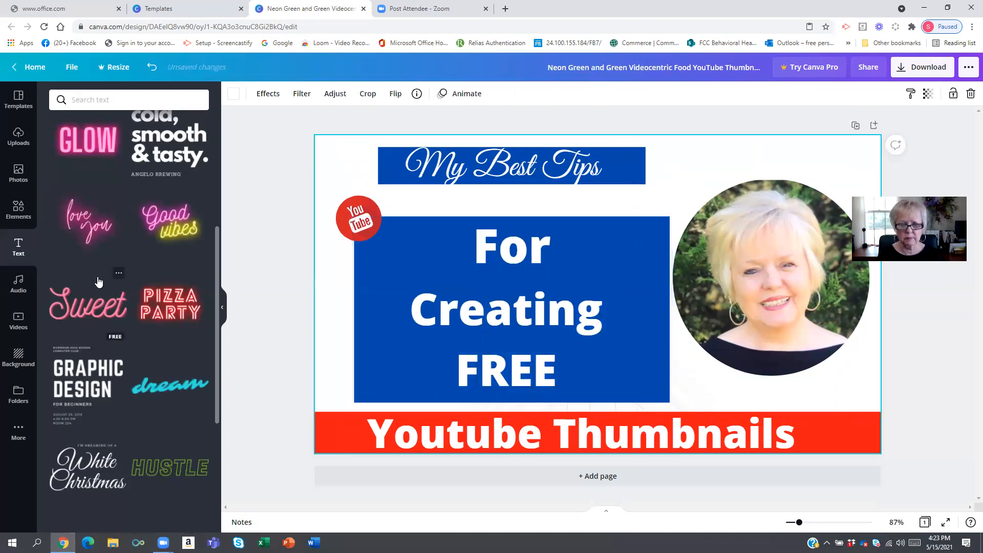